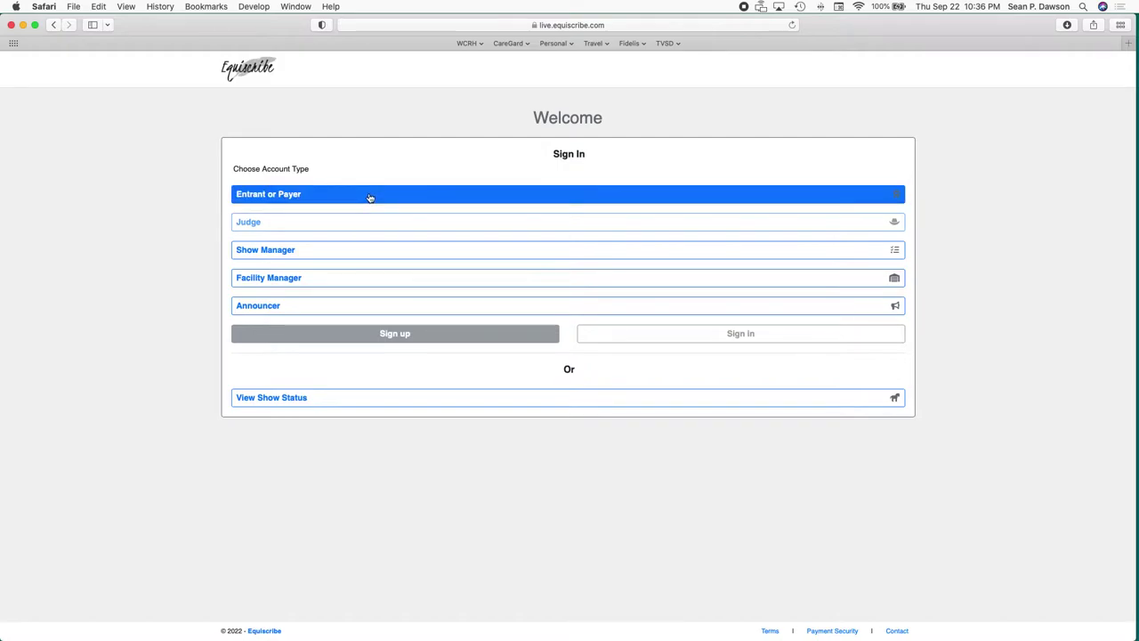
# Open the Entrant or Payer sign-up form, then abandon it and return to the Welcome page.
pyautogui.click(369, 196)
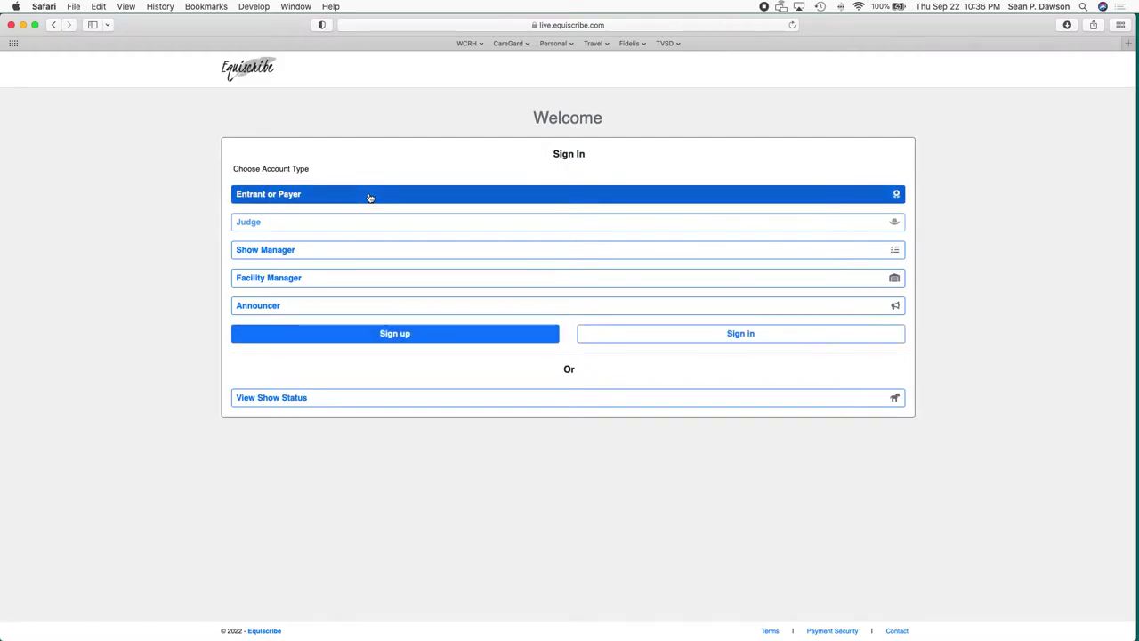
pyautogui.click(440, 336)
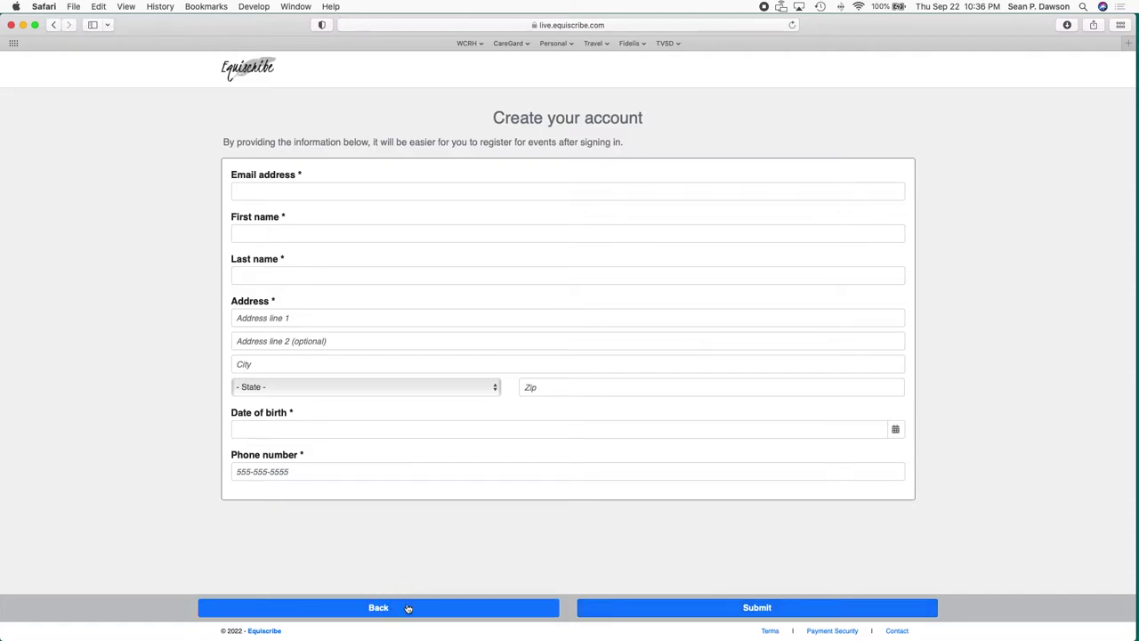
pyautogui.click(407, 608)
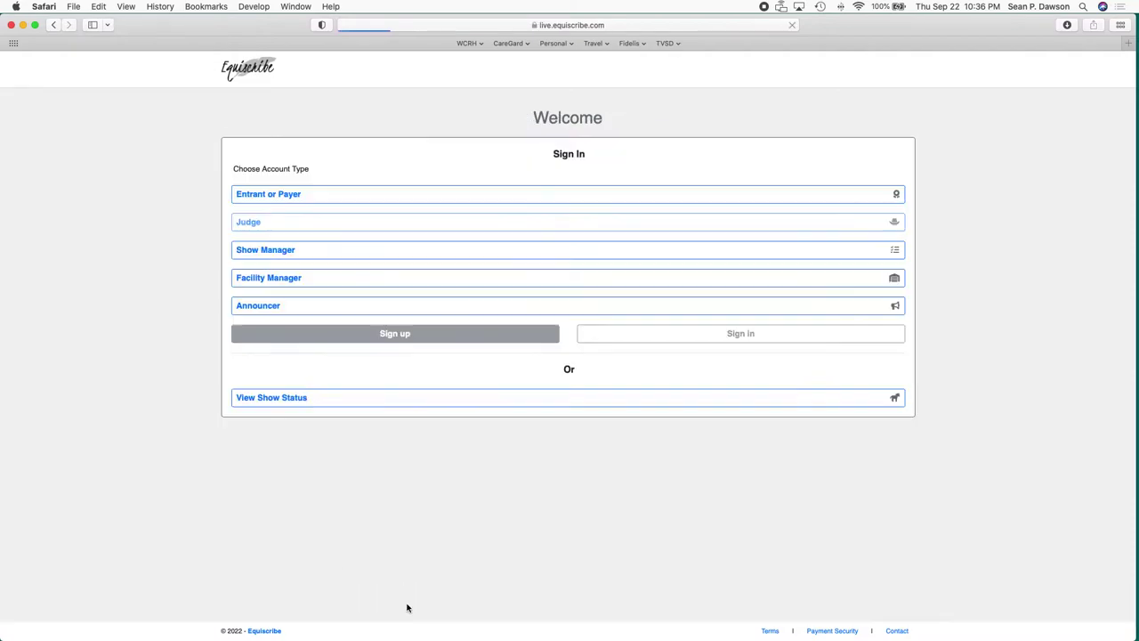
# Sign in as Entrant or Payer using the saved login details.
pyautogui.click(400, 196)
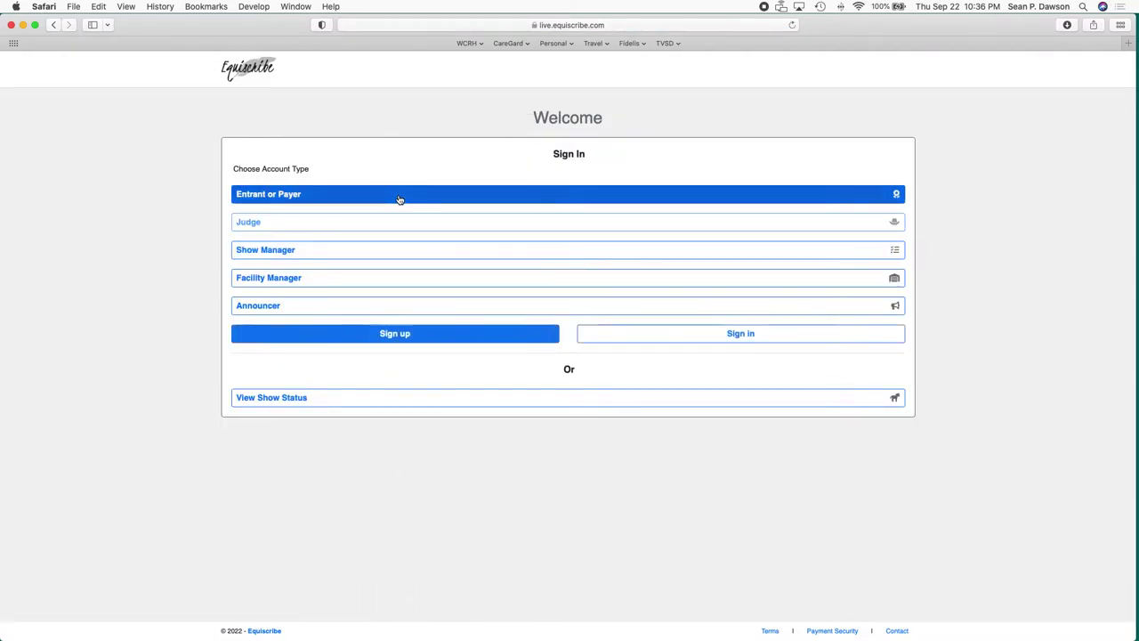
pyautogui.click(712, 336)
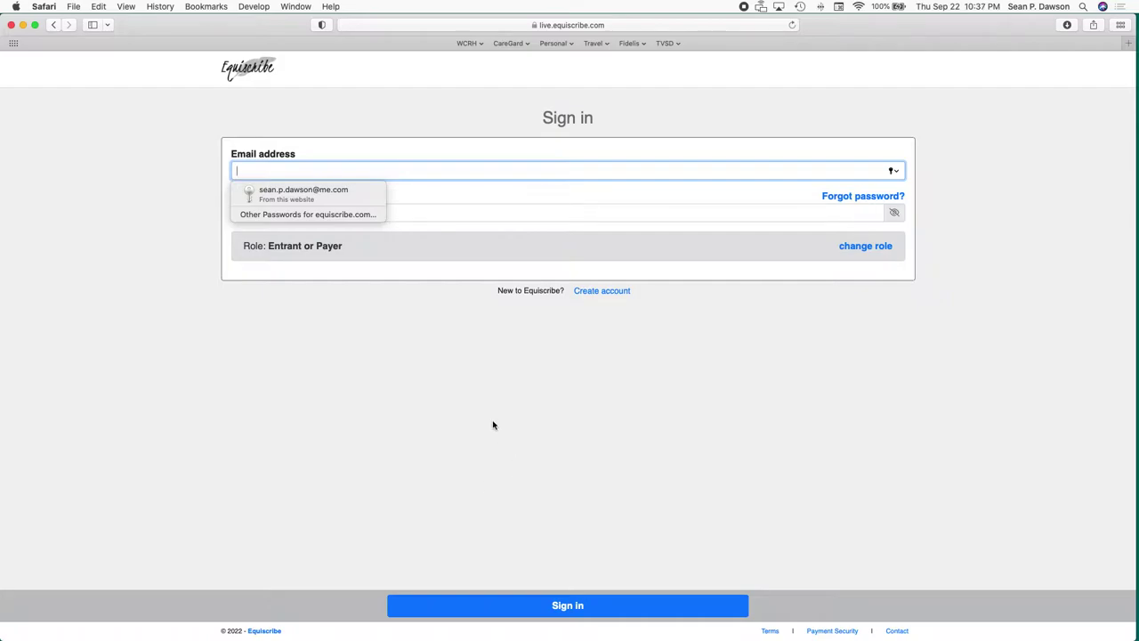
pyautogui.click(348, 190)
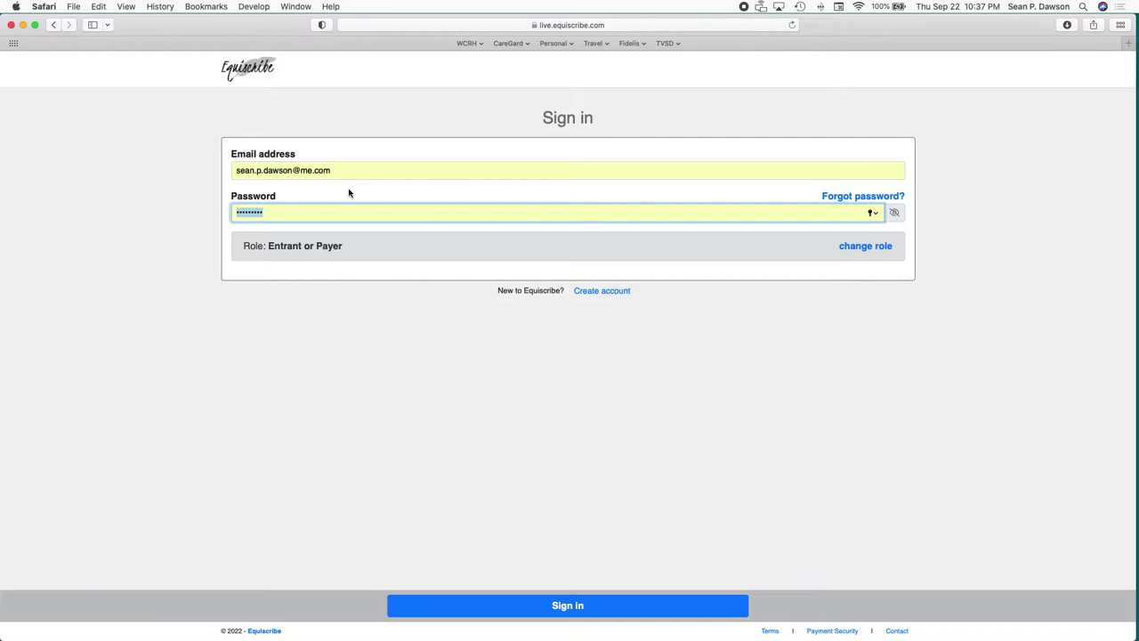
pyautogui.click(479, 605)
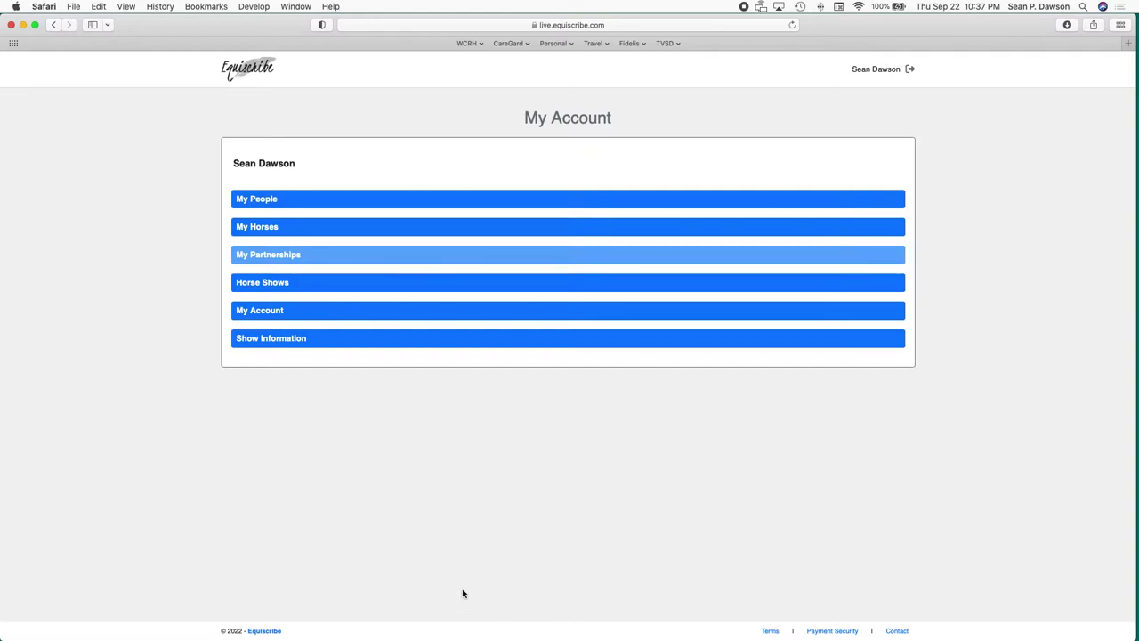
# Review the account owner's own exhibitor details in My People, then go back unchanged.
pyautogui.click(359, 206)
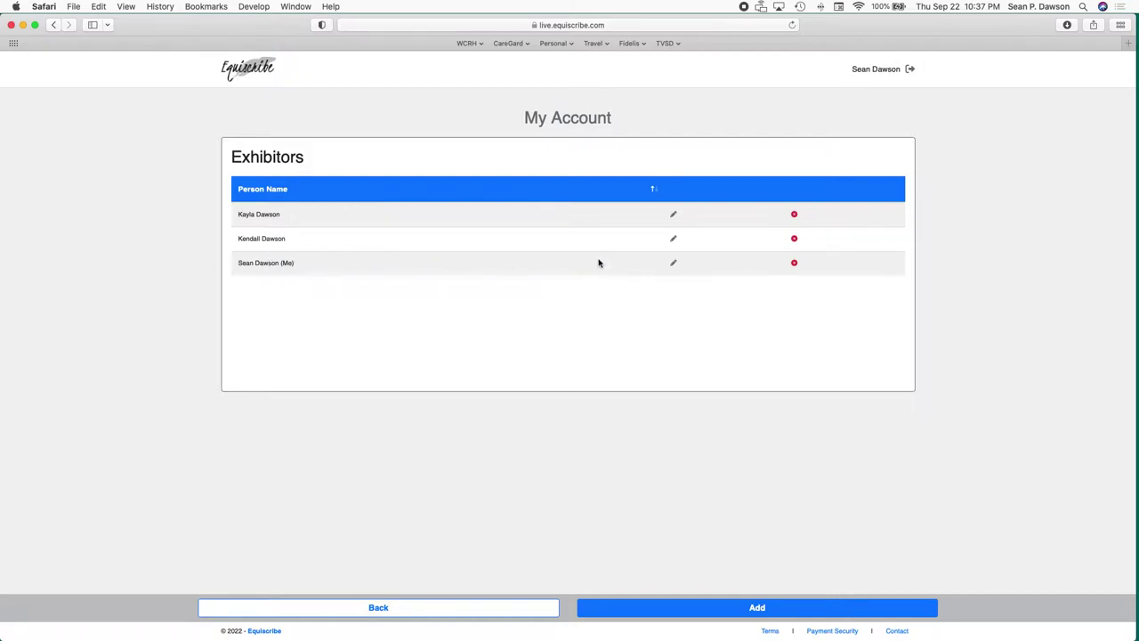
pyautogui.click(672, 264)
pyautogui.scroll(-5, 686, 460)
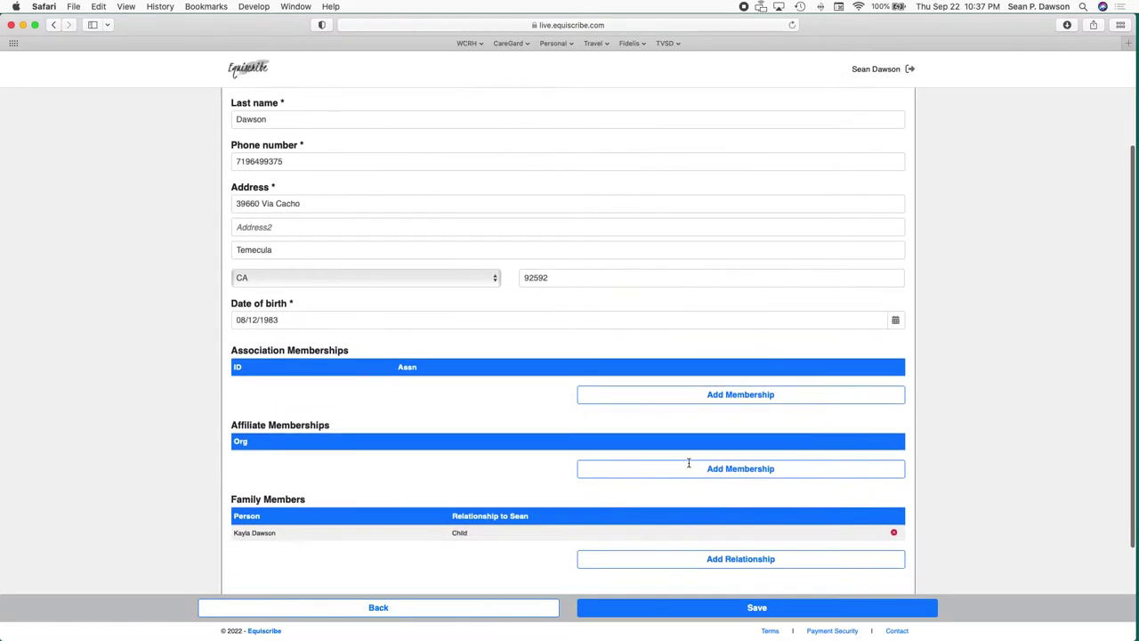
pyautogui.scroll(-3, 688, 467)
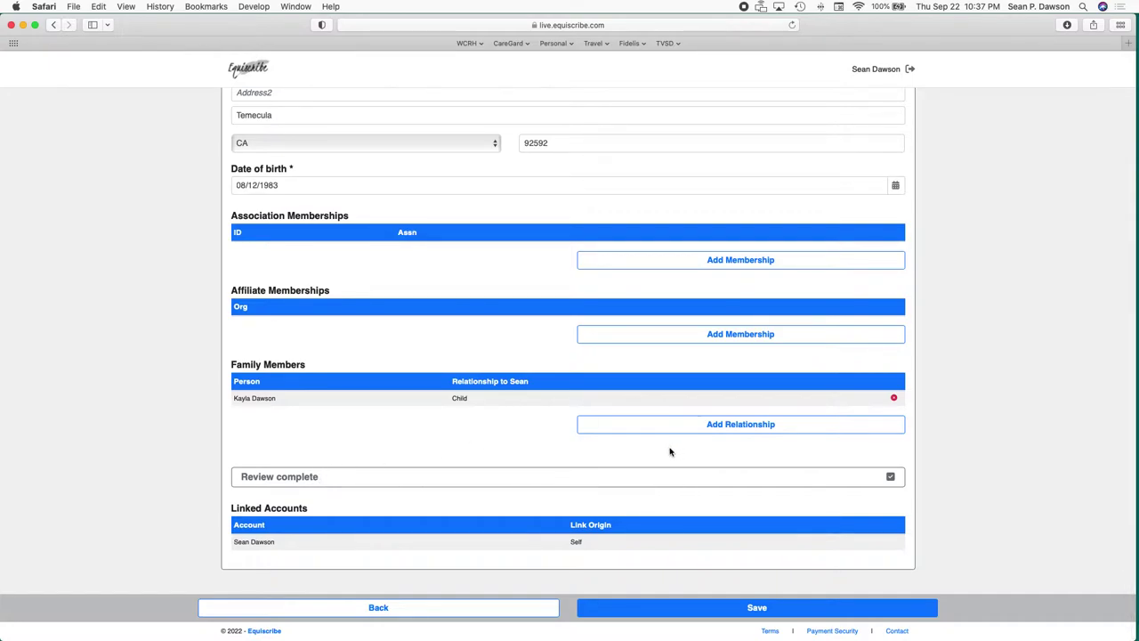
pyautogui.click(518, 609)
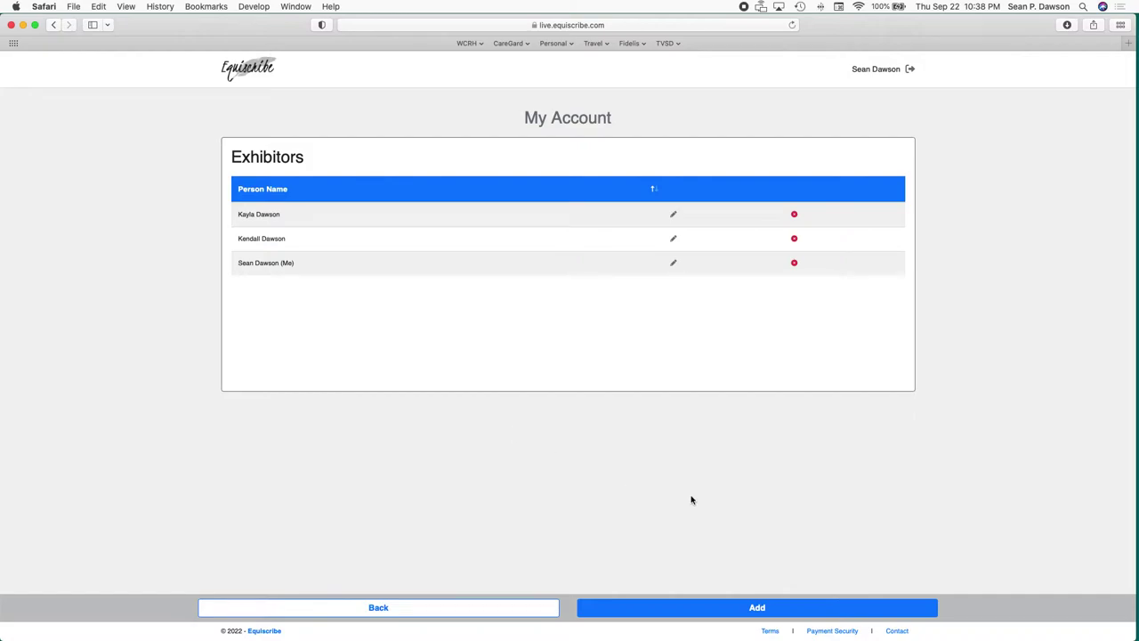
# Search existing people for 'Sean', clear the search, and create a new person exhibitor instead.
pyautogui.click(739, 612)
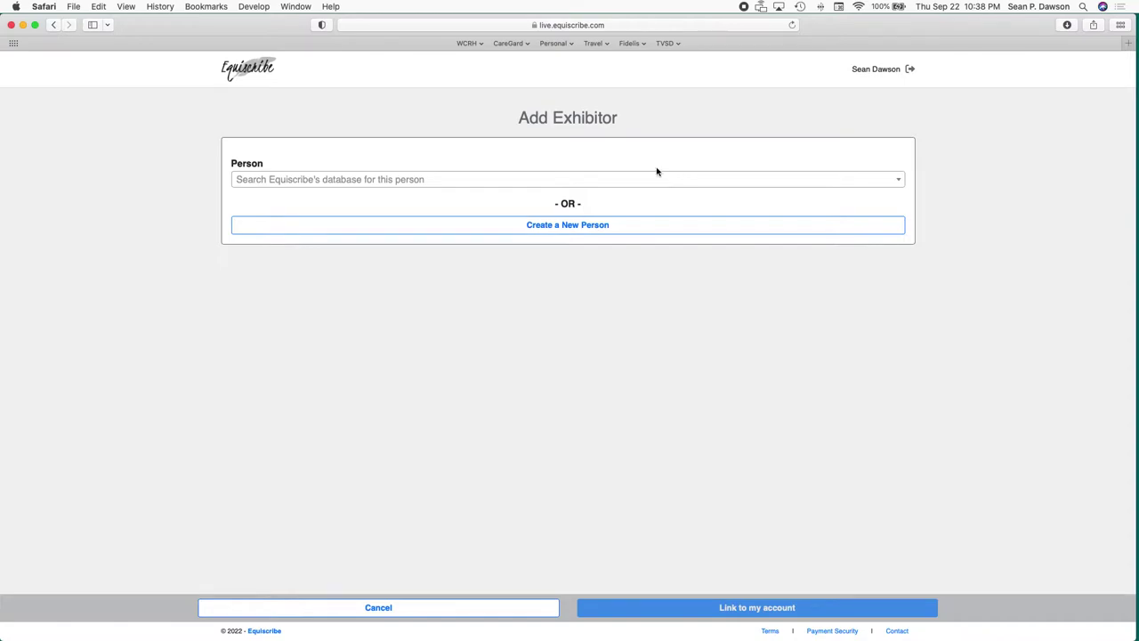
pyautogui.click(637, 179)
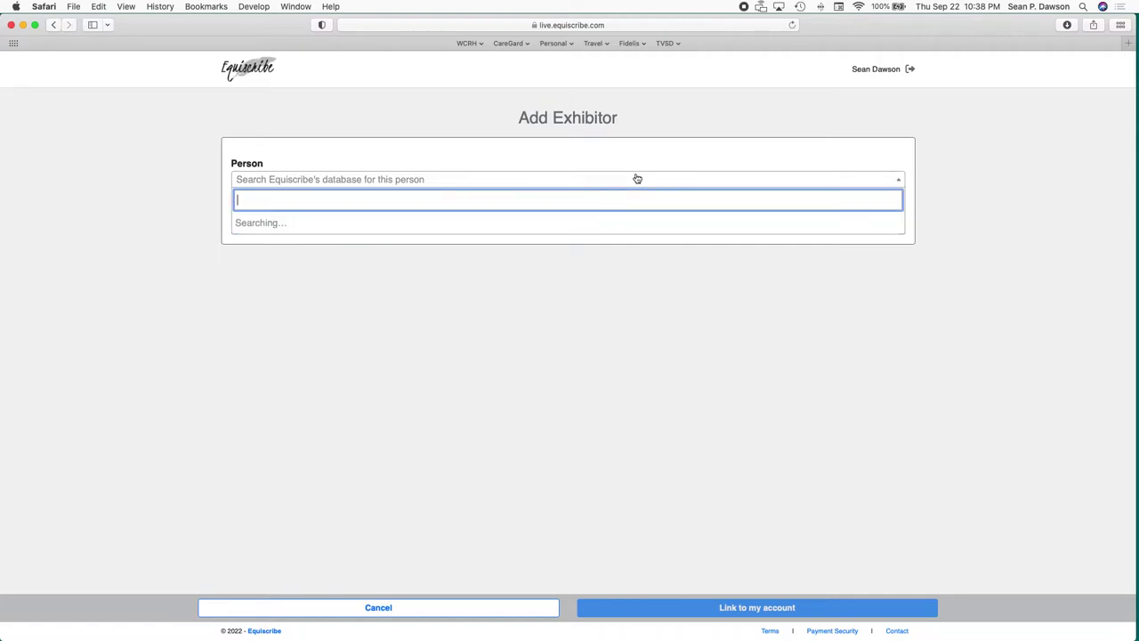
pyautogui.write('Sean')
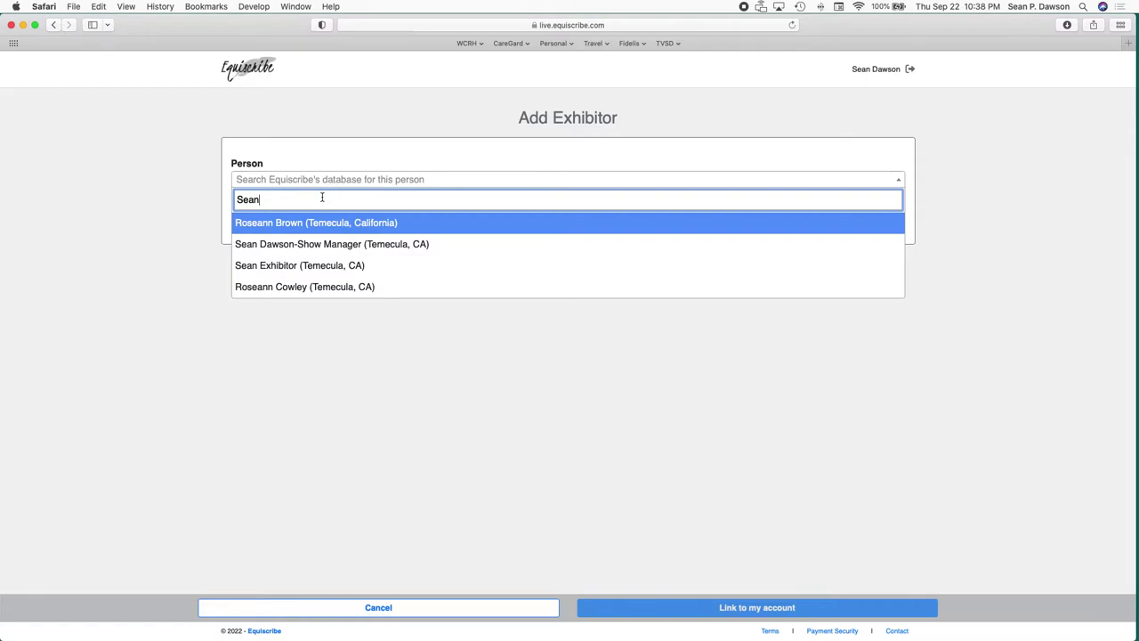
pyautogui.press('BackSpace')
pyautogui.press('BackSpace')
pyautogui.press('BackSpace')
pyautogui.press('BackSpace')
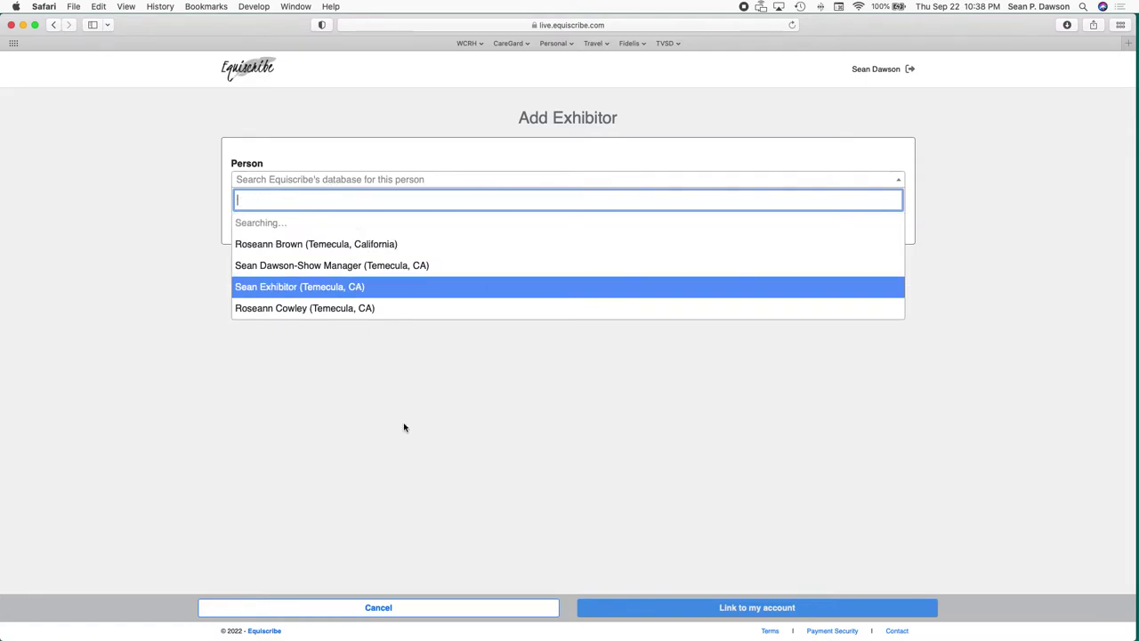
pyautogui.click(404, 428)
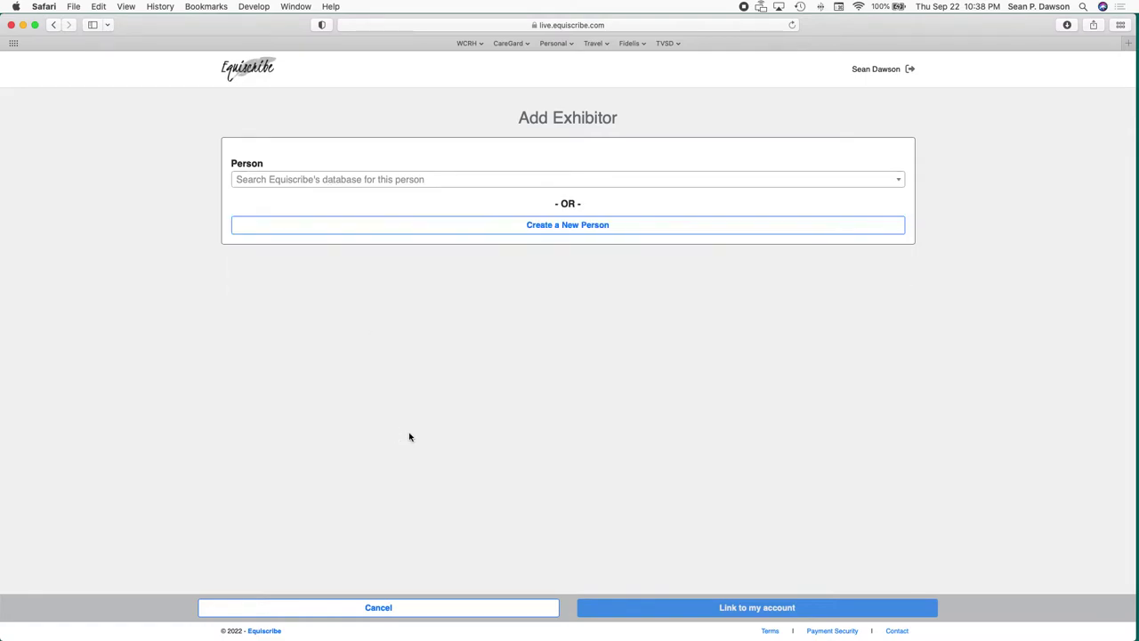
pyautogui.click(603, 233)
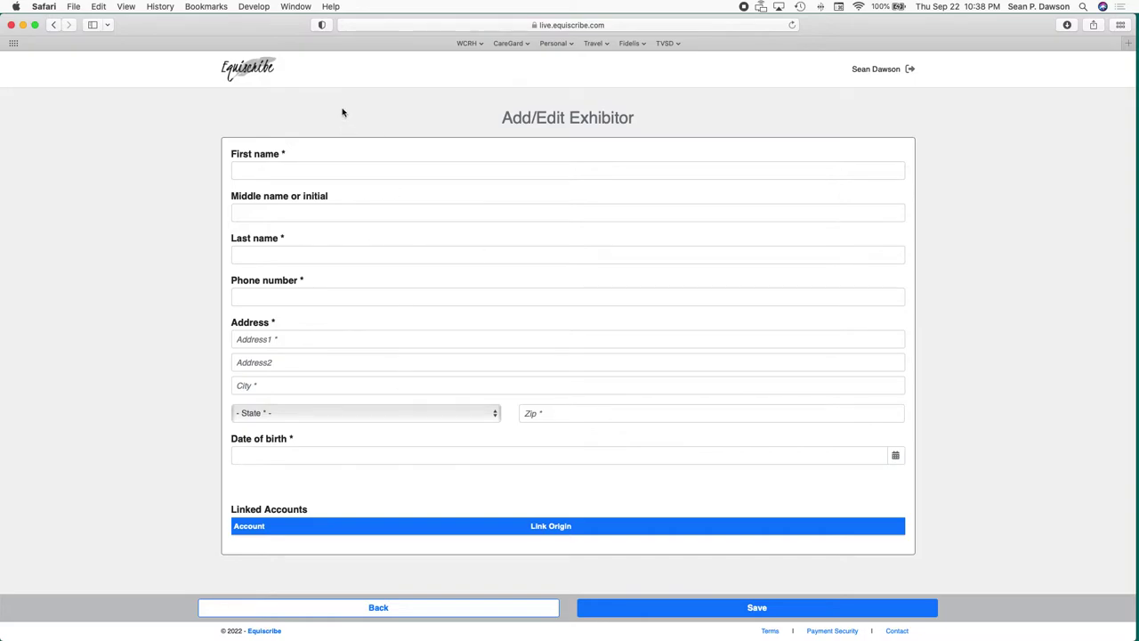
# Enter the test exhibitor's first and last name and a phone number.
pyautogui.click(354, 165)
pyautogui.write('Test')
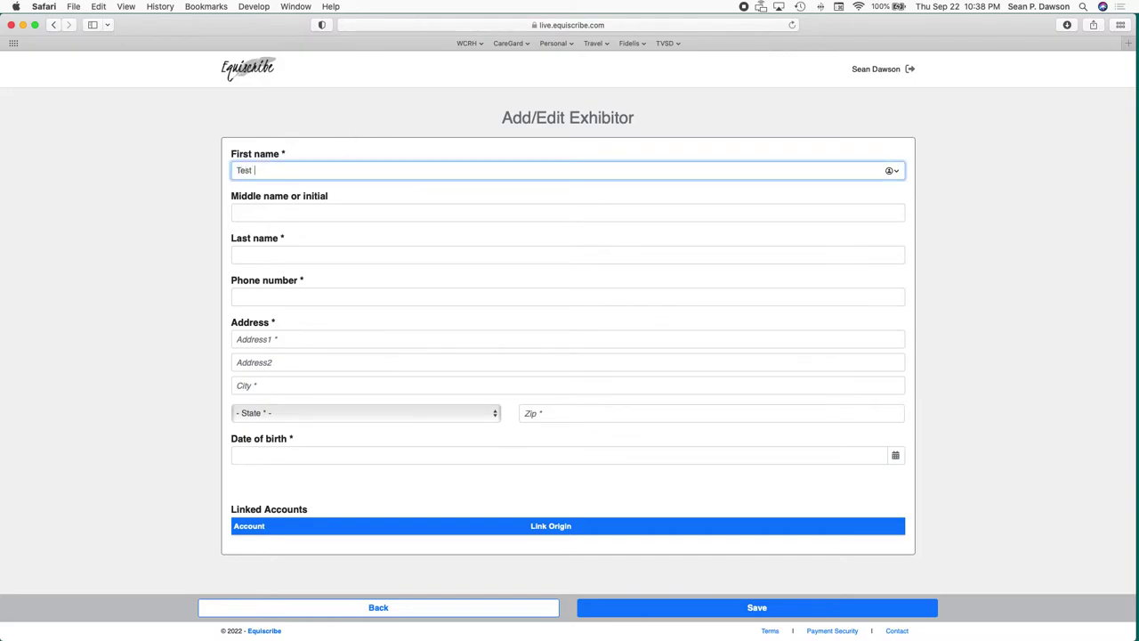
pyautogui.press('Tab')
pyautogui.press('Tab')
pyautogui.write('Rider')
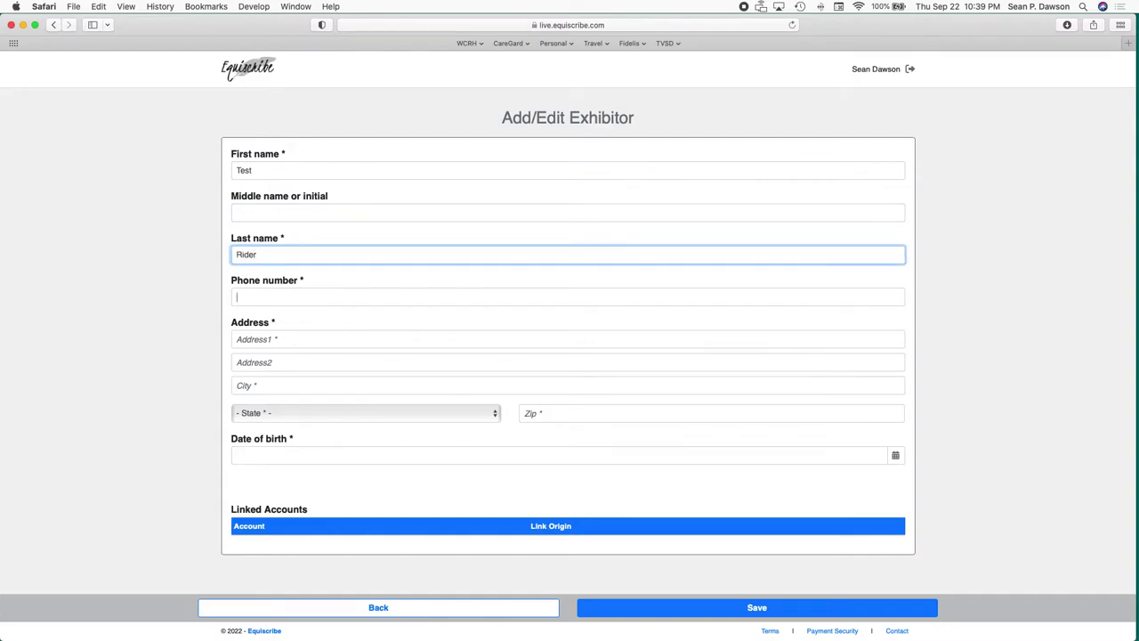
pyautogui.press('Tab')
pyautogui.write('1234')
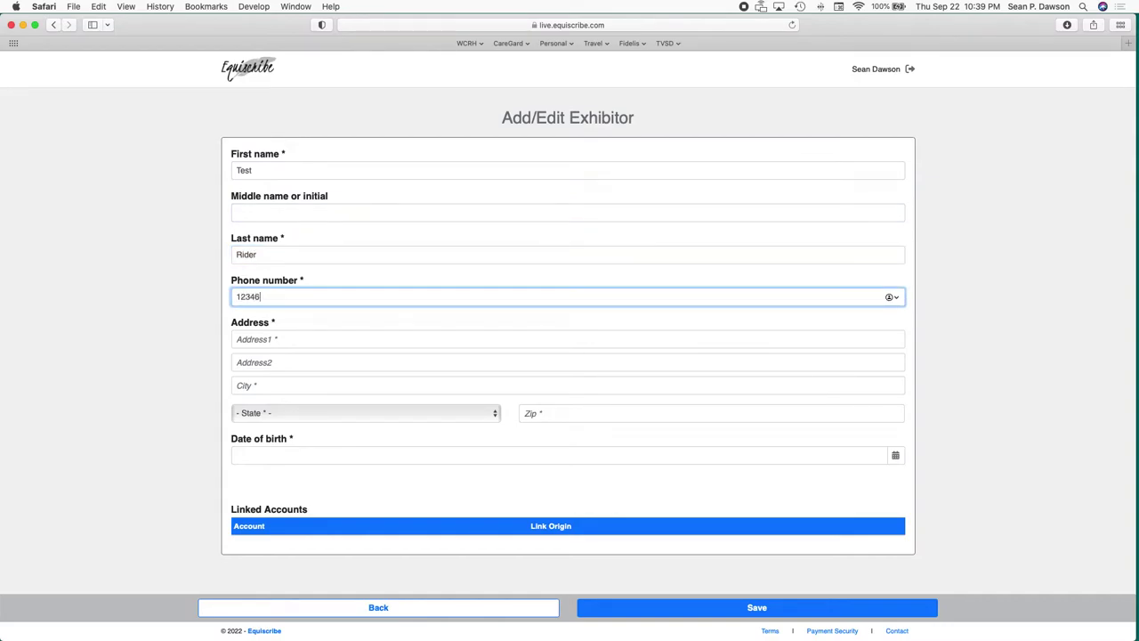
pyautogui.press('BackSpace')
pyautogui.press('BackSpace')
pyautogui.press('BackSpace')
pyautogui.press('BackSpace')
pyautogui.write('12345678')
# Fill in the street address and city, set state to CA, and enter the zip code.
pyautogui.click(353, 339)
pyautogui.write('1')
pyautogui.press('Tab')
pyautogui.press('Tab')
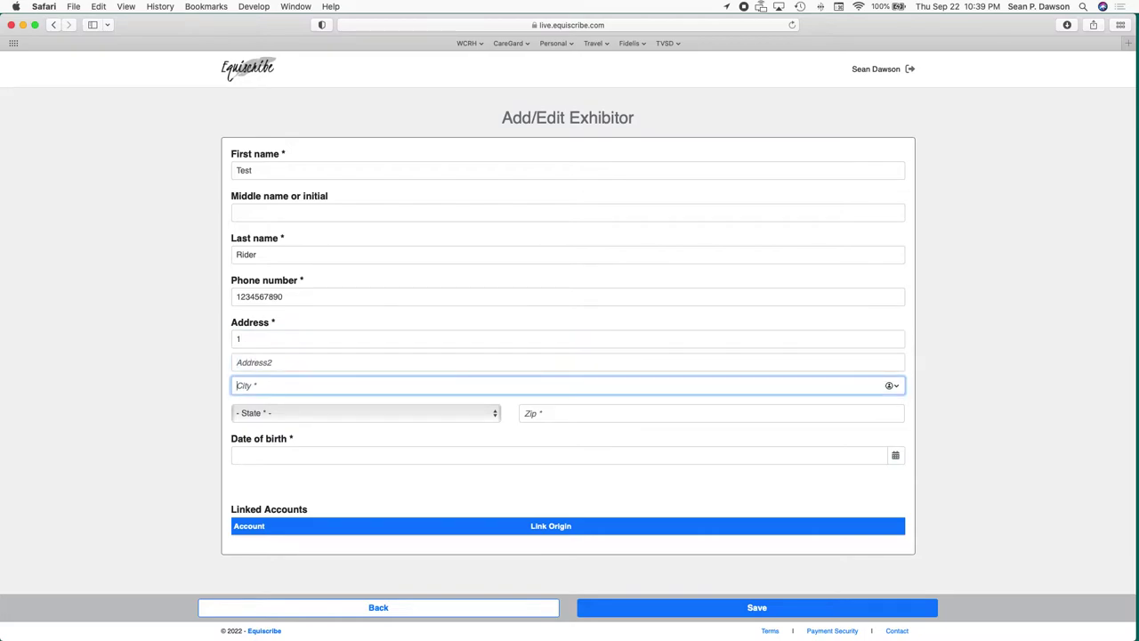
pyautogui.write('1')
pyautogui.press('Tab')
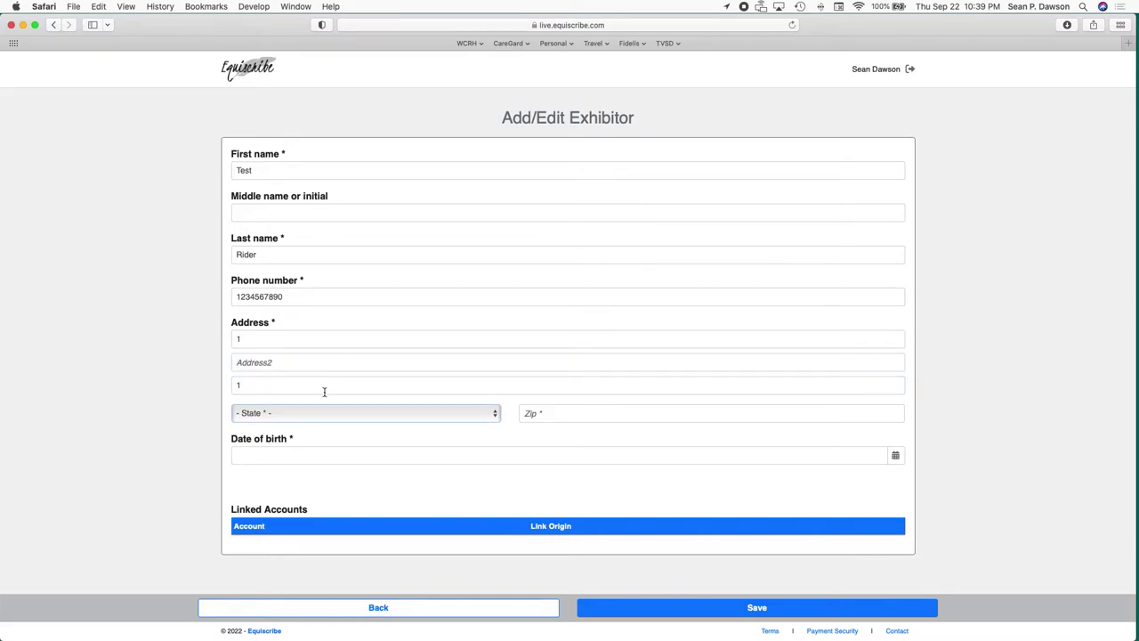
pyautogui.click(341, 417)
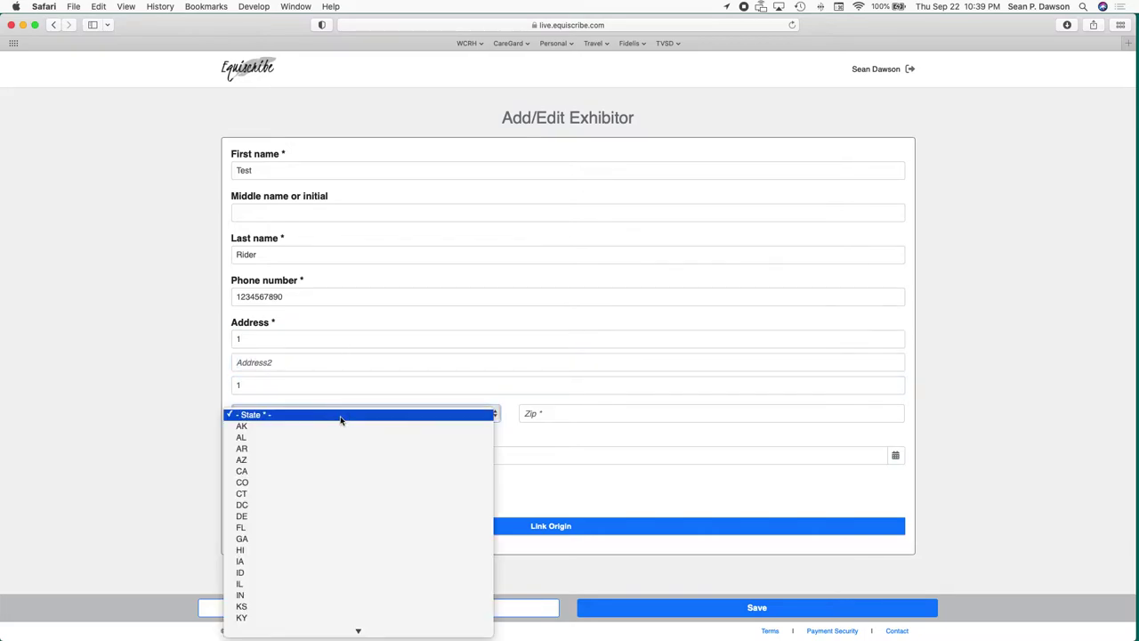
pyautogui.click(312, 471)
pyautogui.click(623, 414)
pyautogui.write('92592')
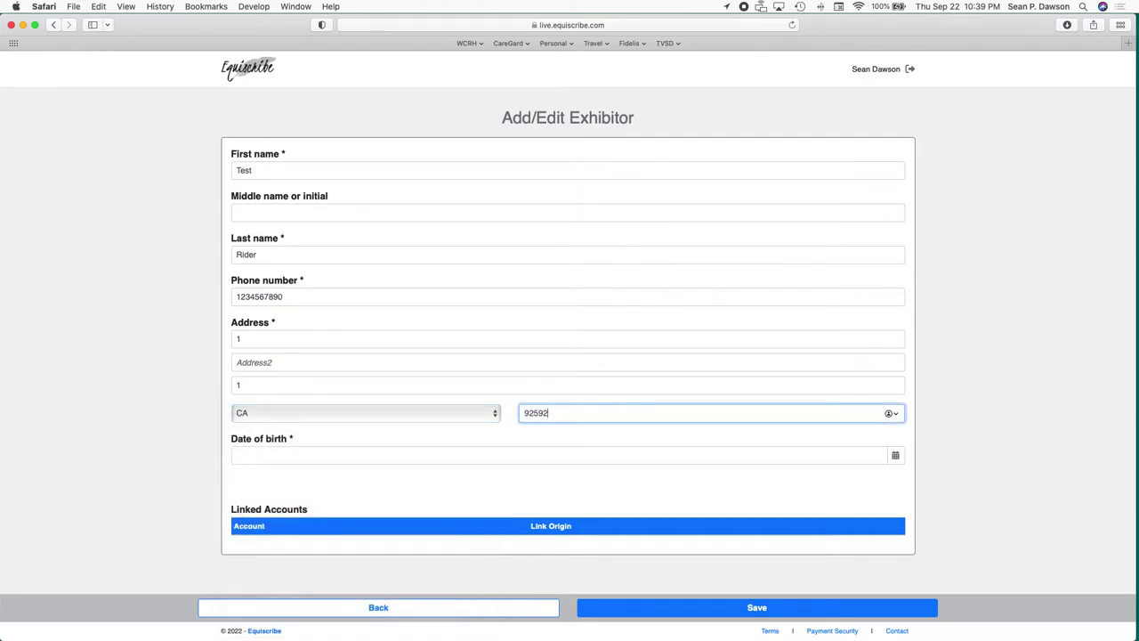
# Enter date of birth 01/01/1979 and save the new exhibitor.
pyautogui.press('Tab')
pyautogui.write('0')
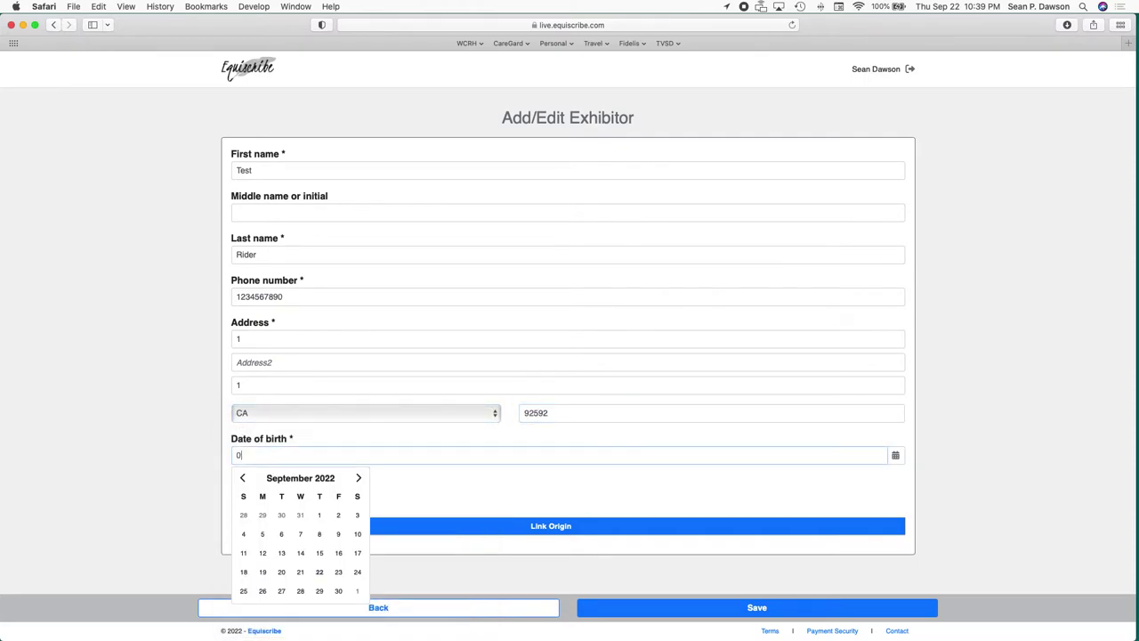
pyautogui.write('101197')
pyautogui.press('BackSpace')
pyautogui.press('BackSpace')
pyautogui.press('BackSpace')
pyautogui.press('BackSpace')
pyautogui.press('BackSpace')
pyautogui.write('/01')
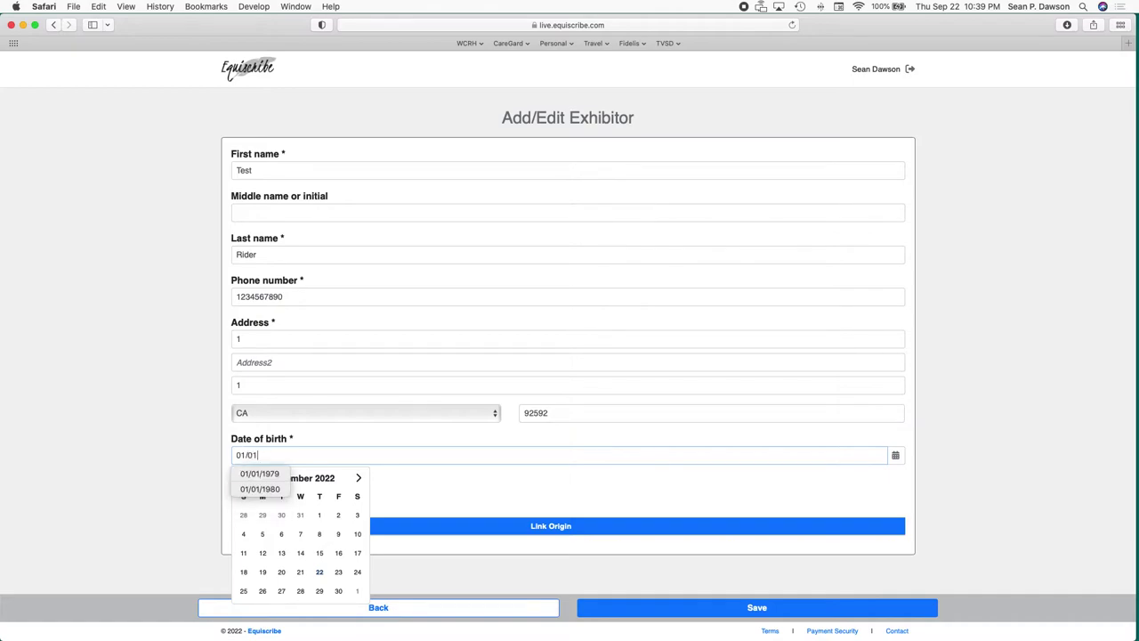
pyautogui.write('/1979')
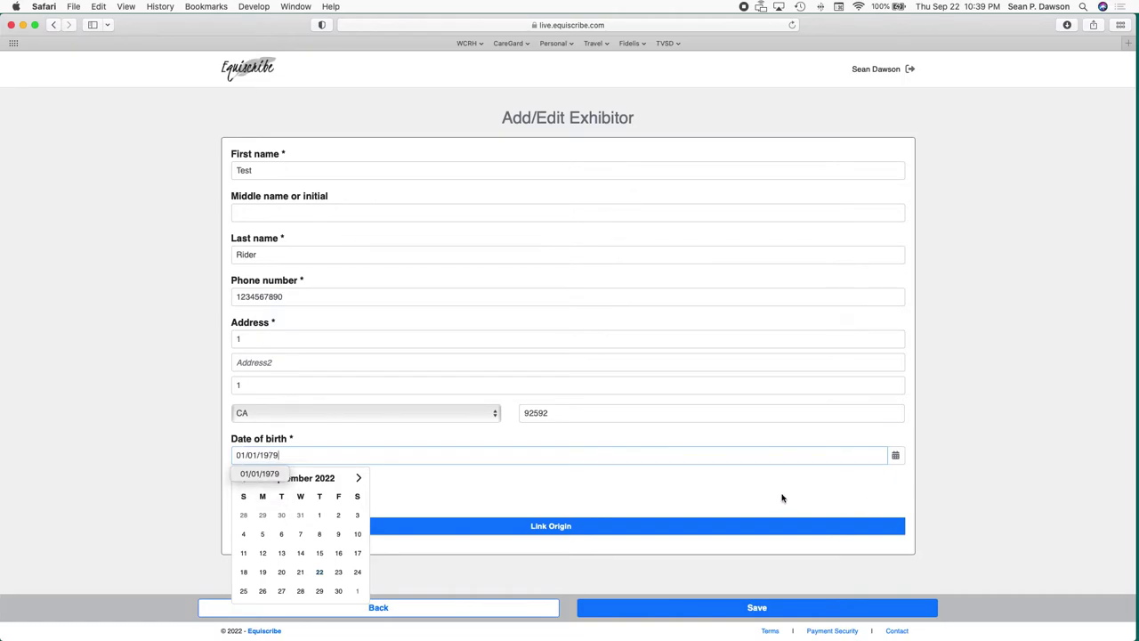
pyautogui.click(782, 496)
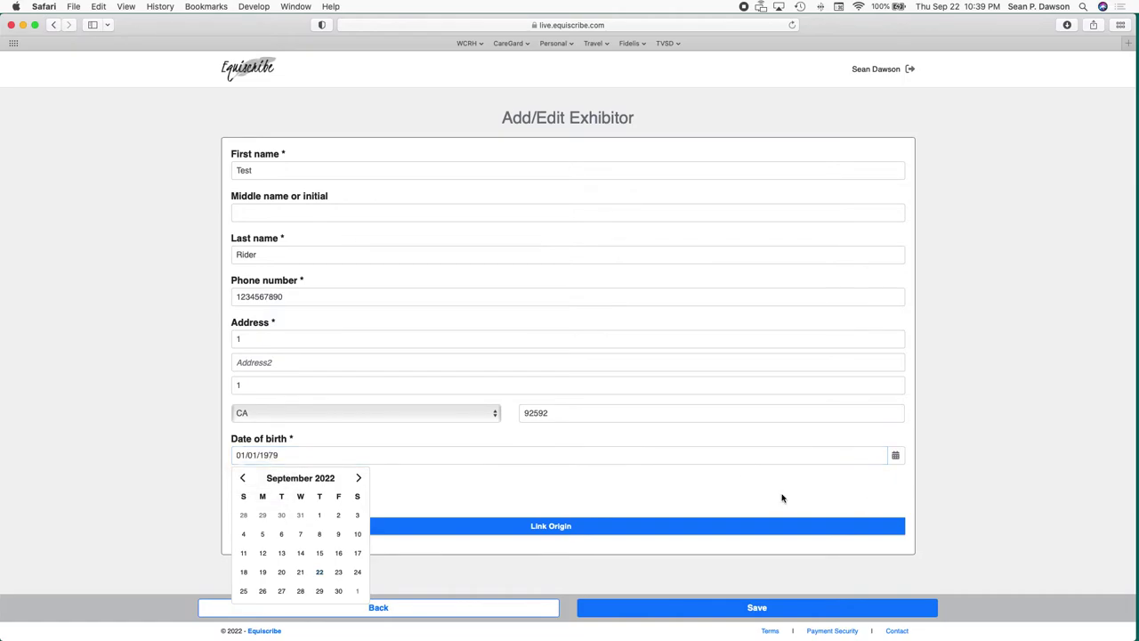
pyautogui.click(800, 610)
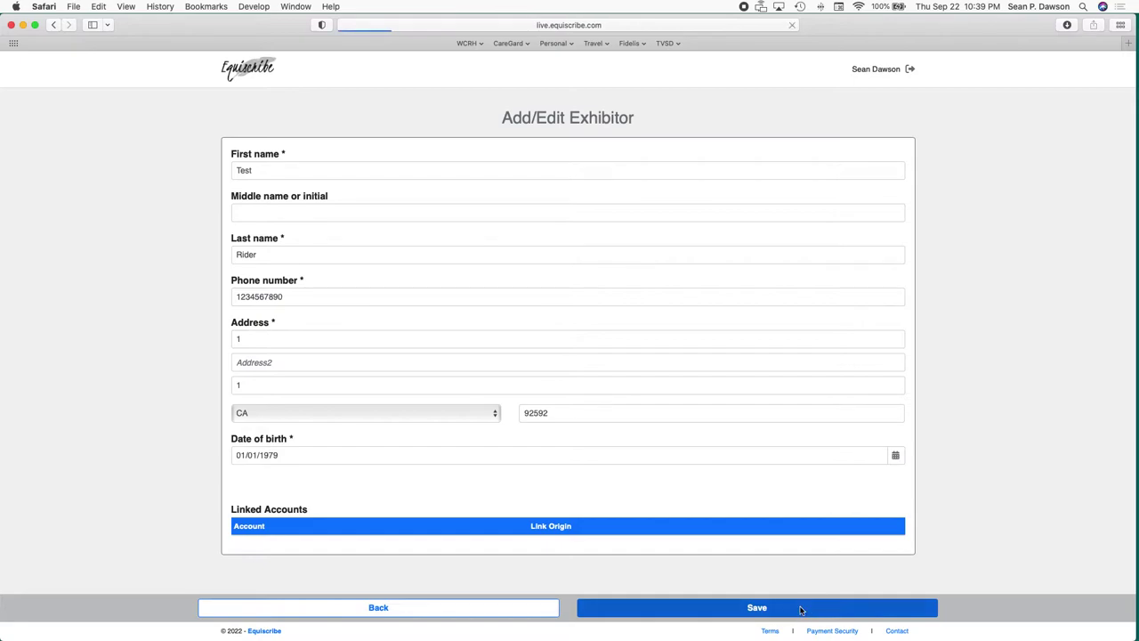
# Start an association membership with WCRH as association and General as membership type.
pyautogui.scroll(-3, 487, 523)
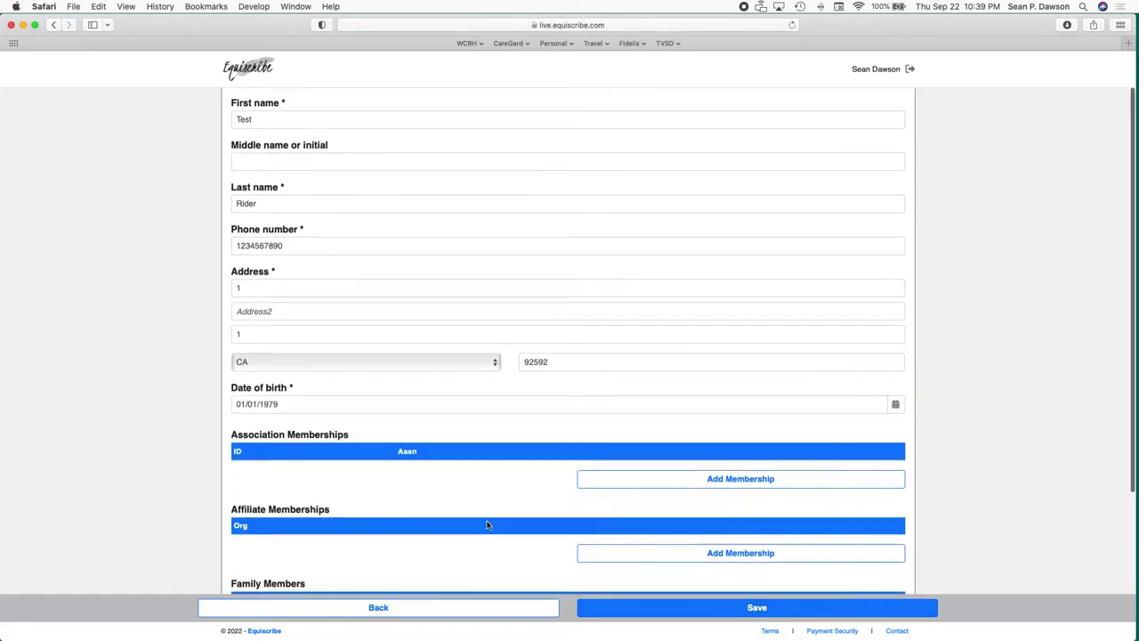
pyautogui.scroll(-1, 685, 445)
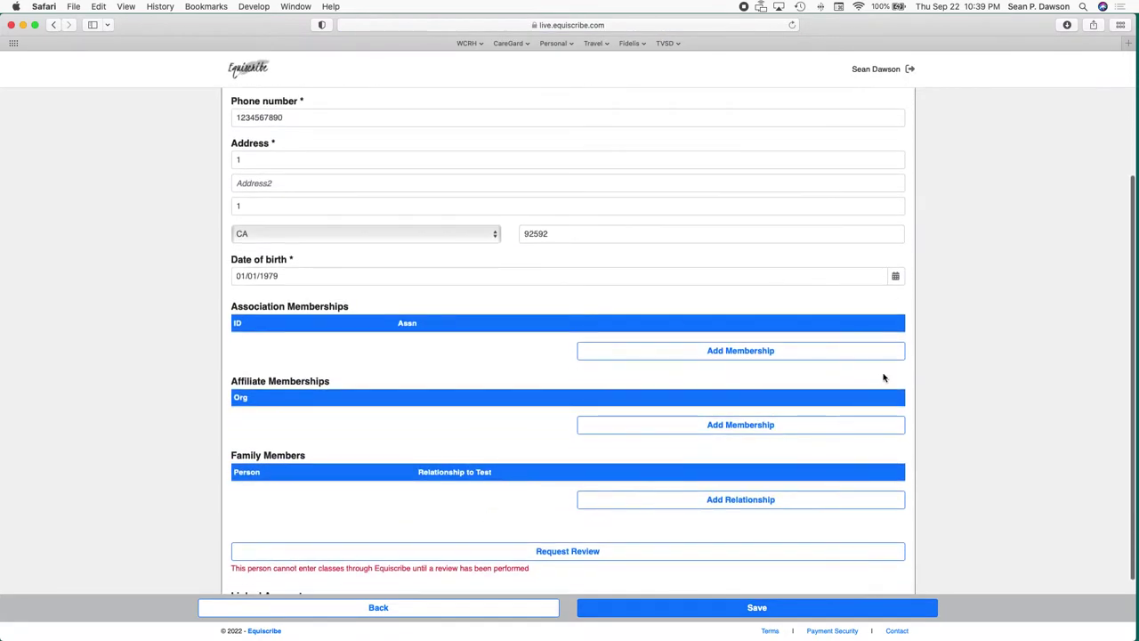
pyautogui.click(778, 356)
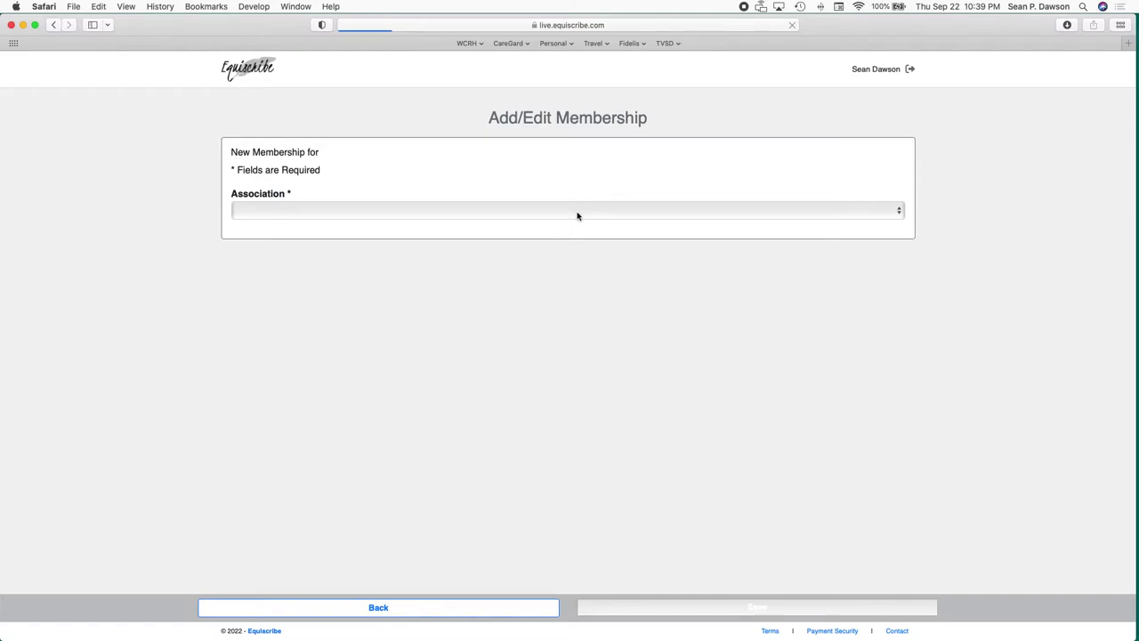
pyautogui.click(576, 216)
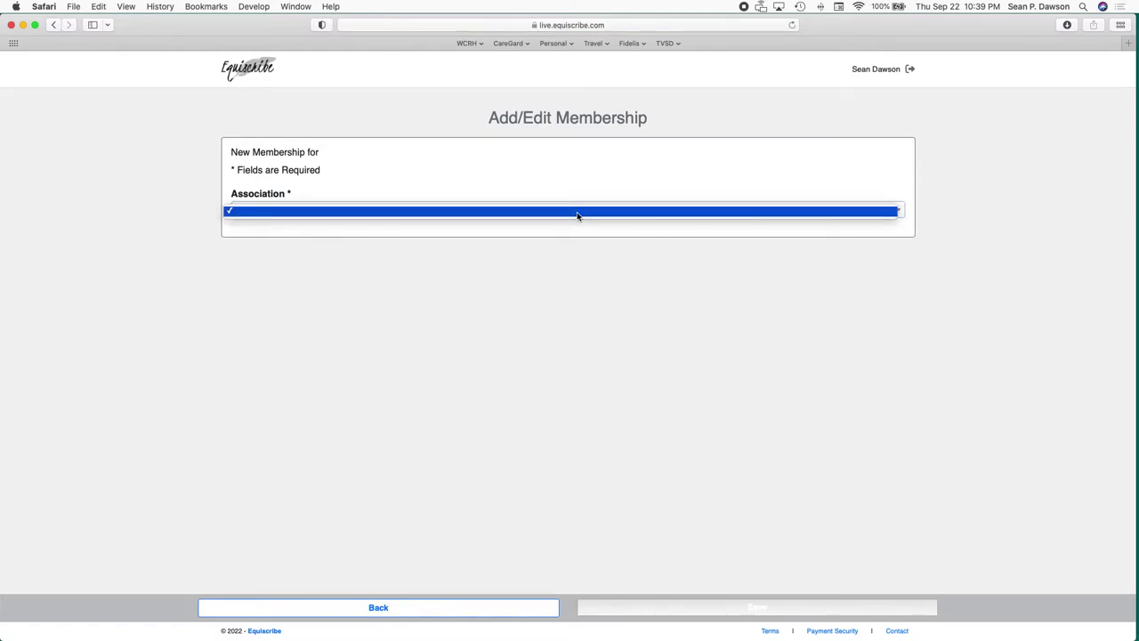
pyautogui.click(576, 216)
pyautogui.click(576, 215)
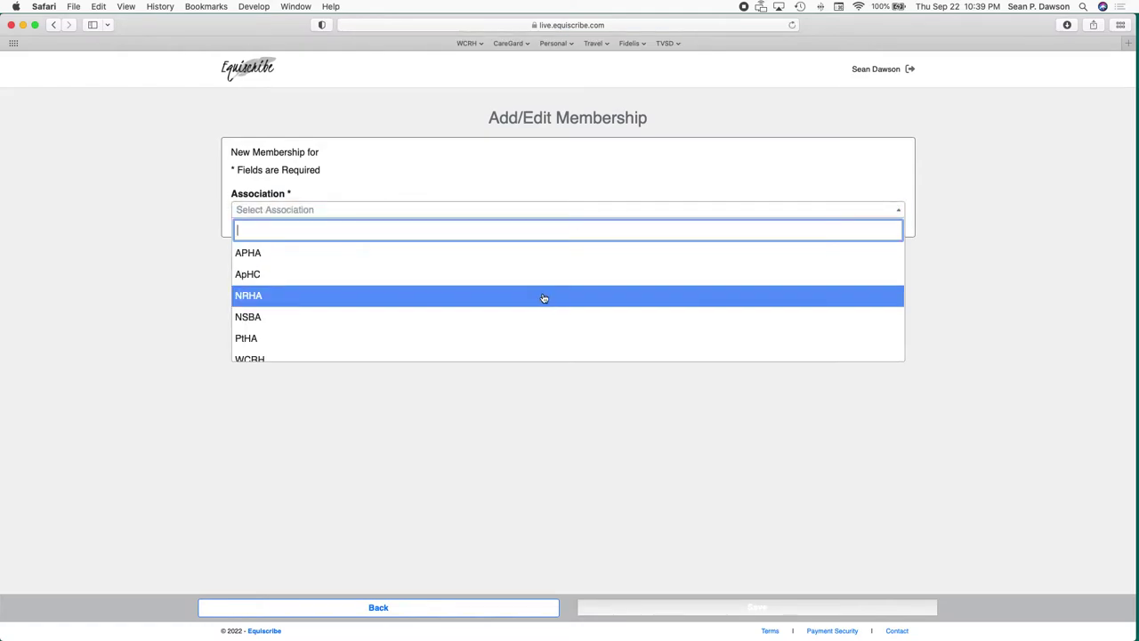
pyautogui.scroll(-1, 543, 299)
pyautogui.click(495, 335)
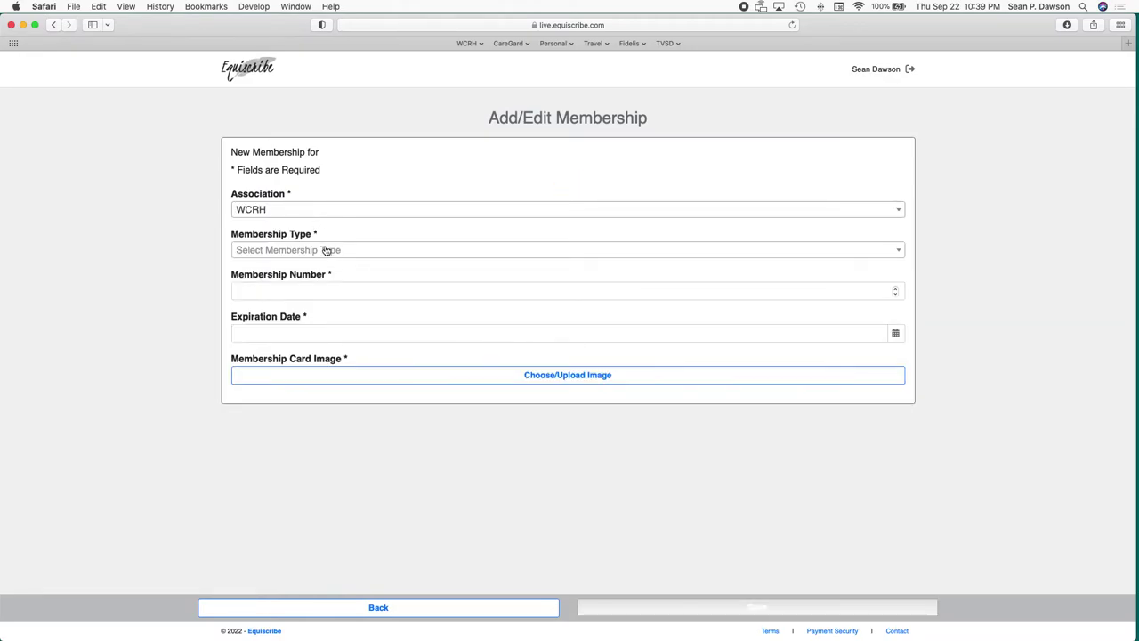
pyautogui.click(393, 254)
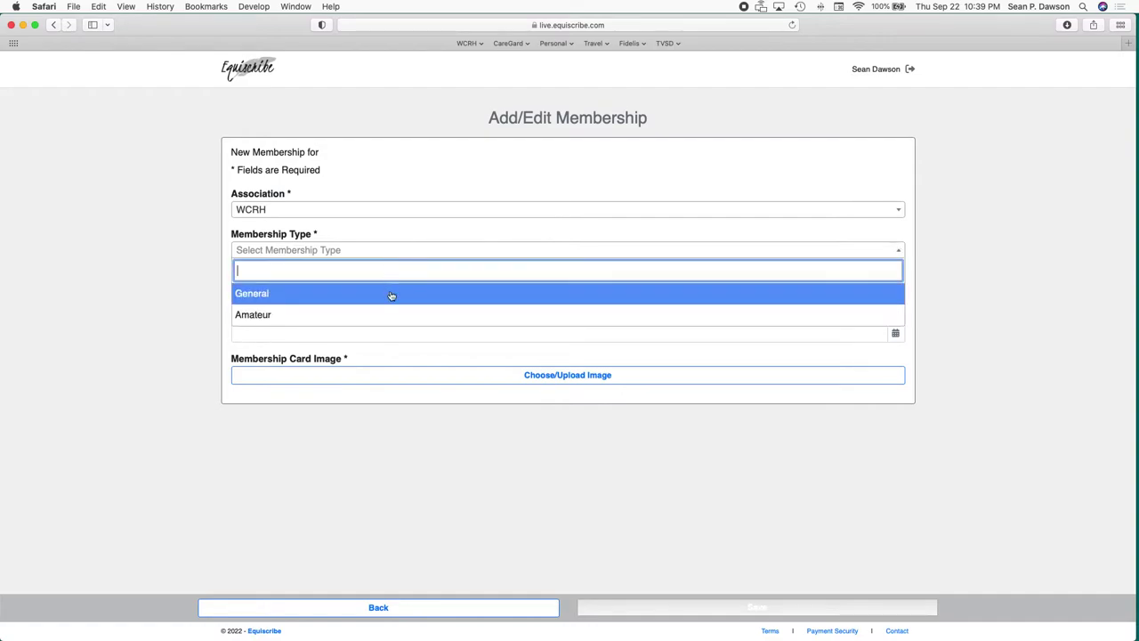
pyautogui.click(318, 298)
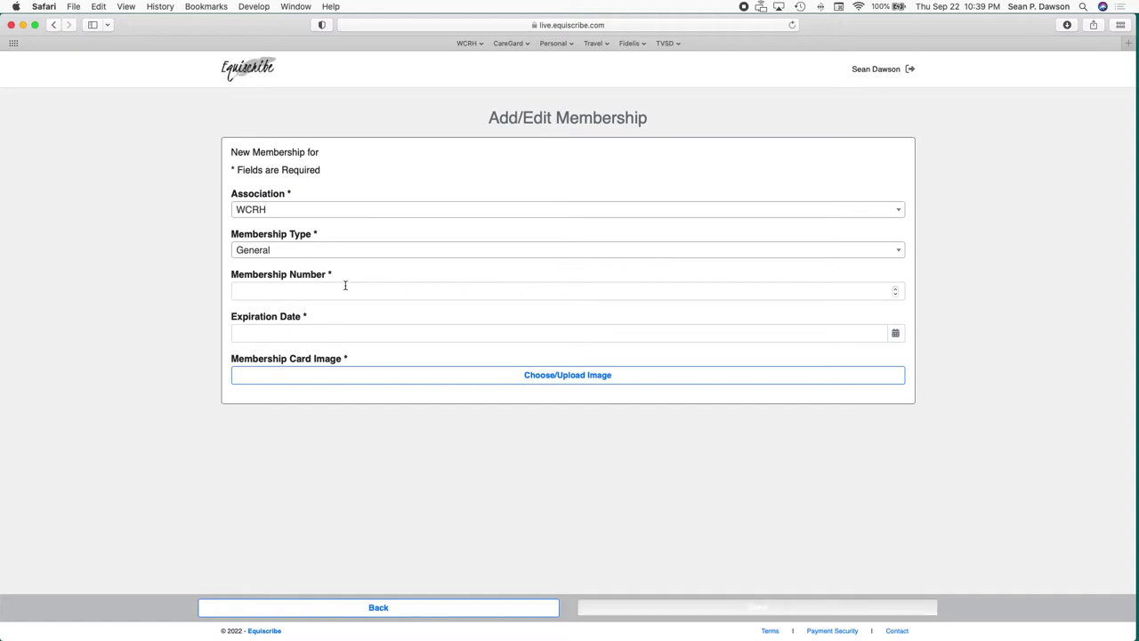
# Cancel the card image upload and leave the membership unsaved.
pyautogui.click(510, 377)
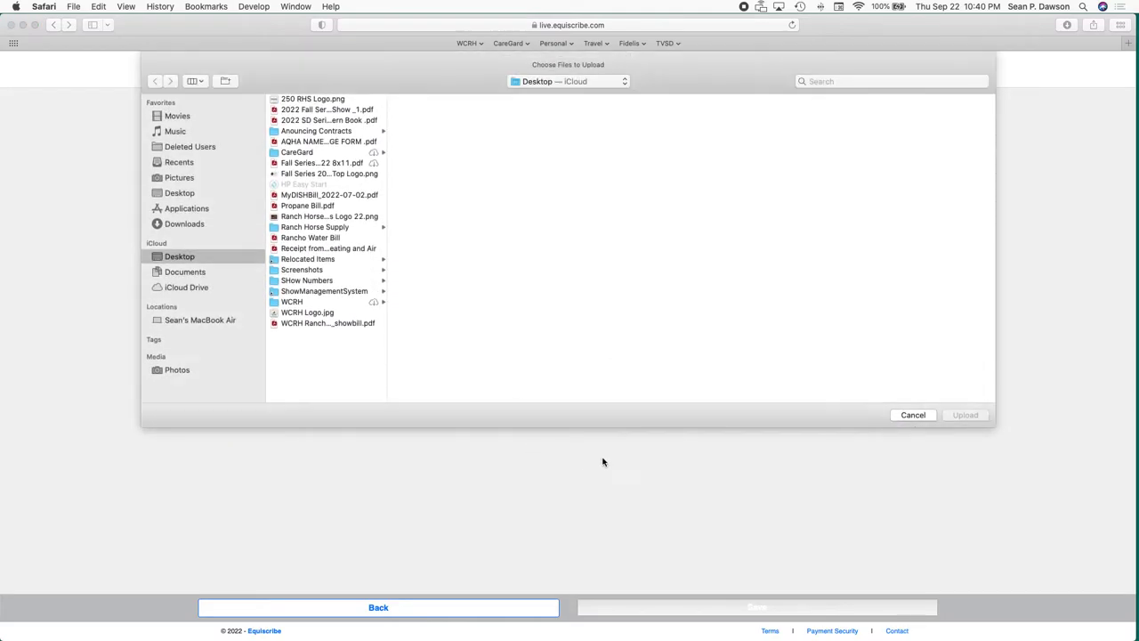
pyautogui.click(912, 415)
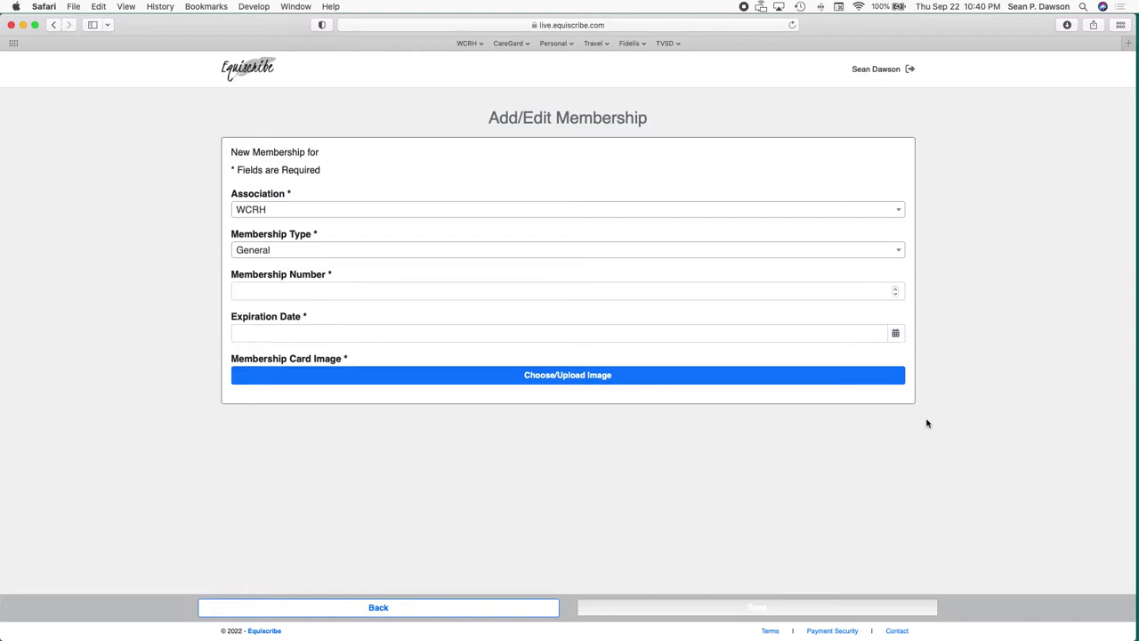
pyautogui.click(436, 613)
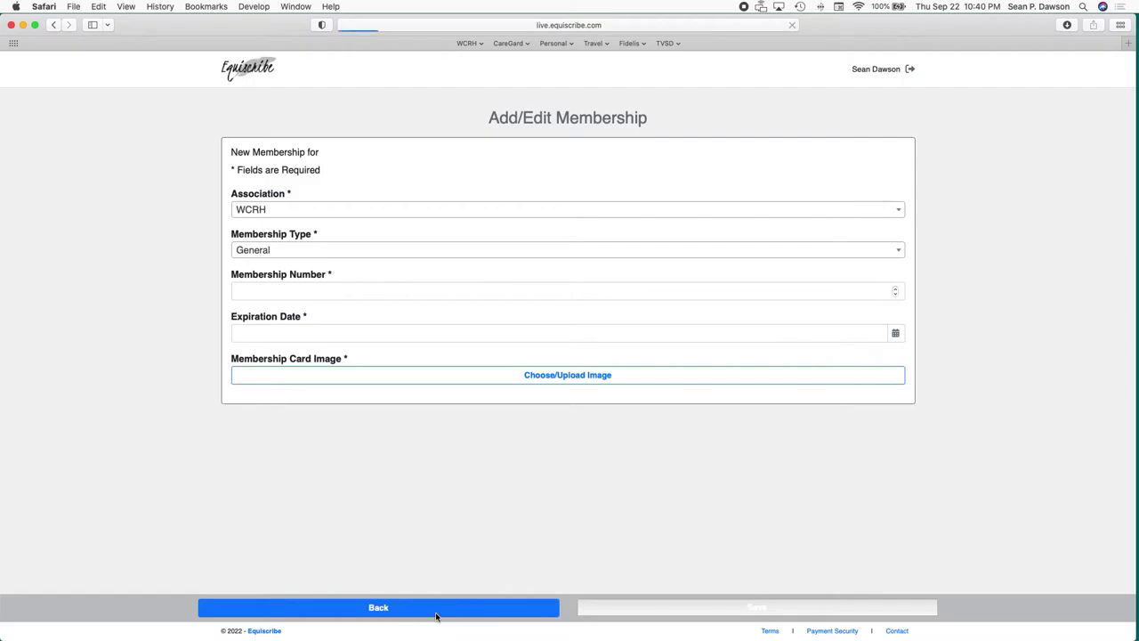
# Begin a data review request with West Coast Ranch Horse, dismiss it, and return to Exhibitors.
pyautogui.scroll(-4, 450, 525)
pyautogui.scroll(-3, 454, 505)
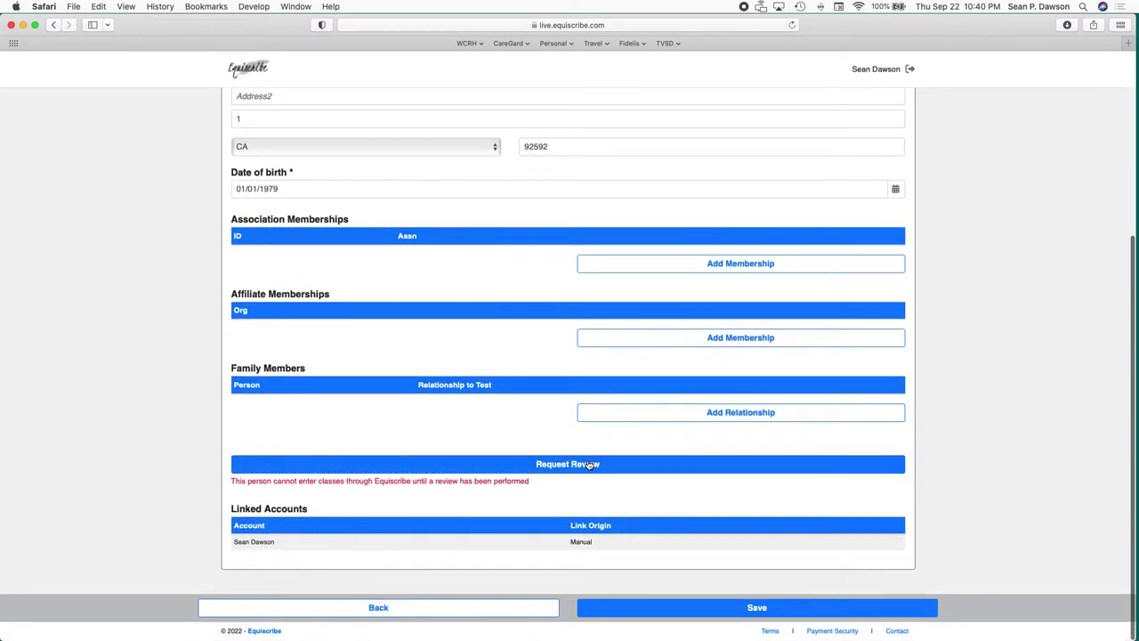
pyautogui.click(590, 463)
pyautogui.click(626, 357)
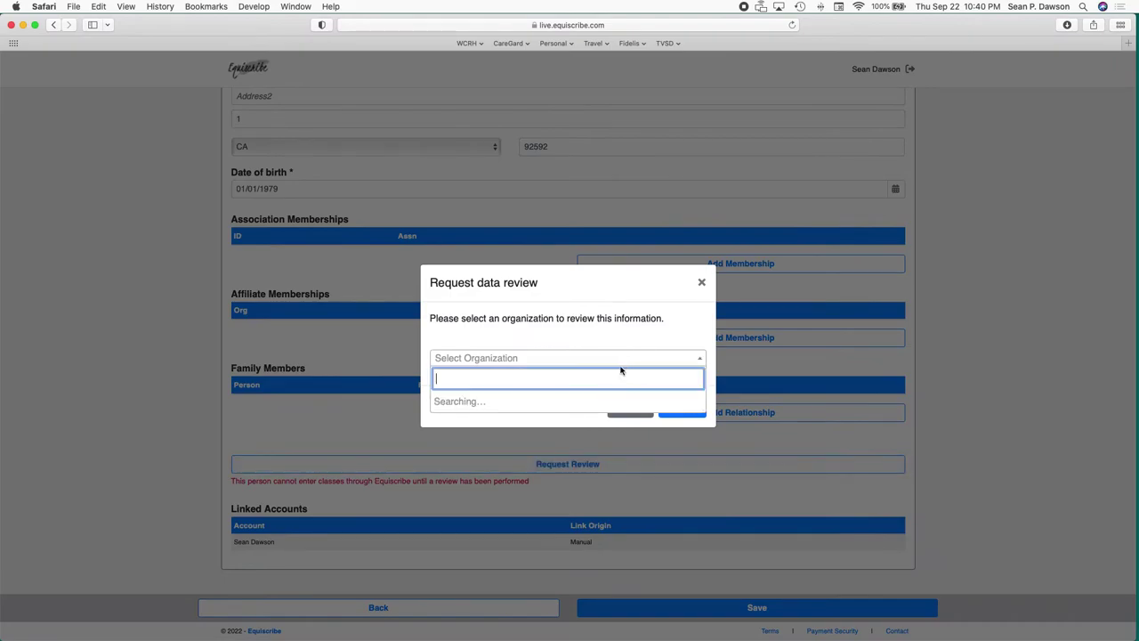
pyautogui.click(573, 430)
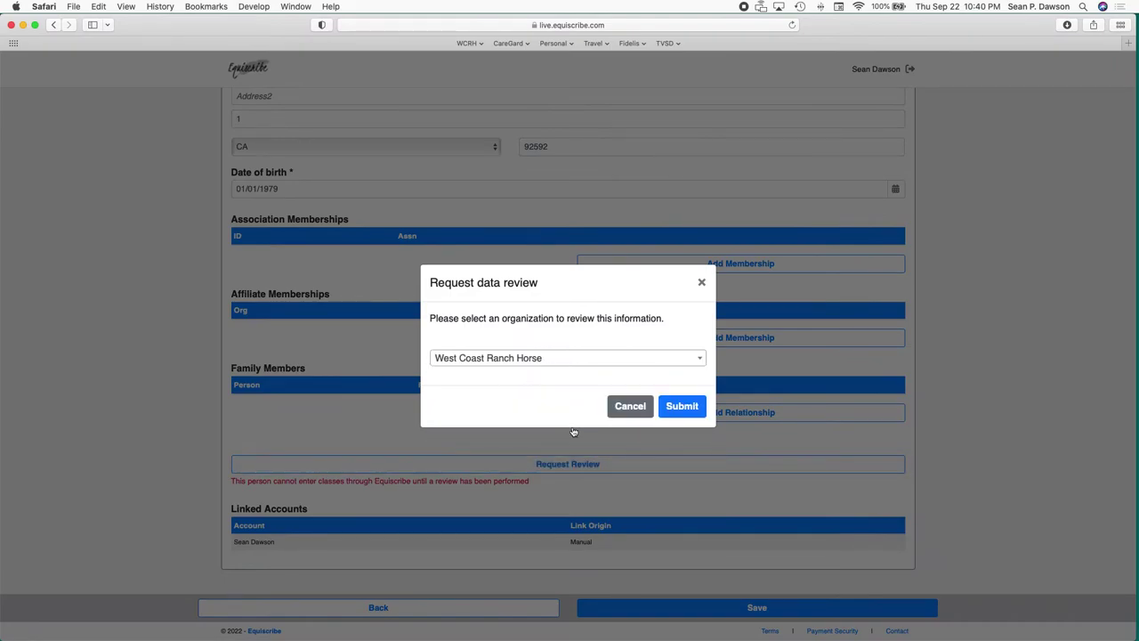
pyautogui.click(701, 282)
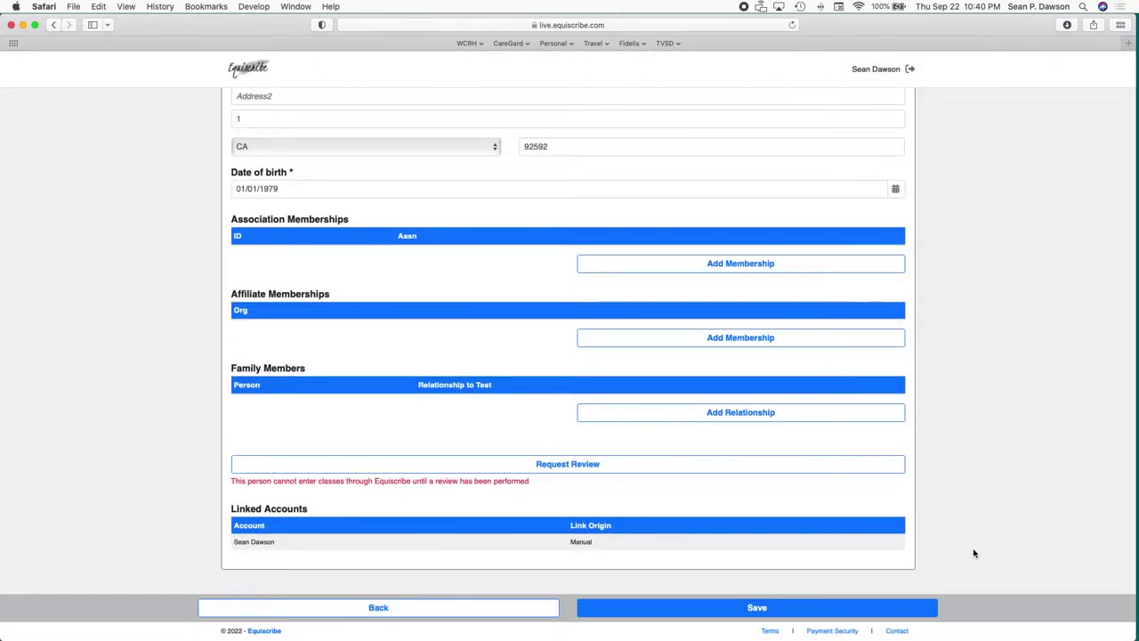
pyautogui.click(453, 609)
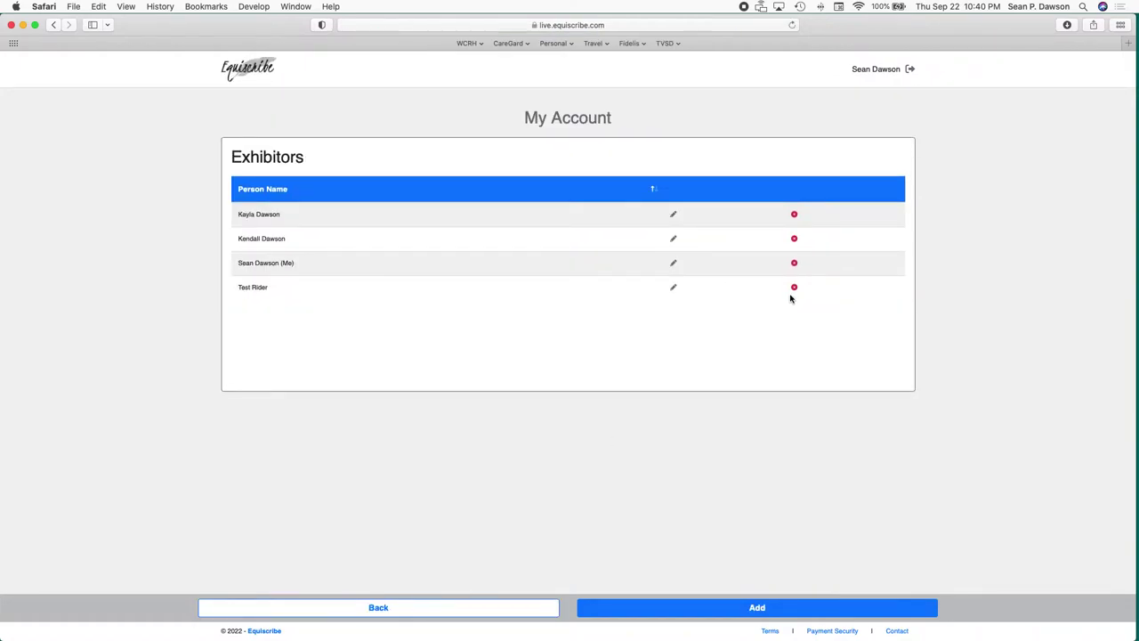
# Delete the test exhibitor, return to My Account, and open My Horses.
pyautogui.click(794, 289)
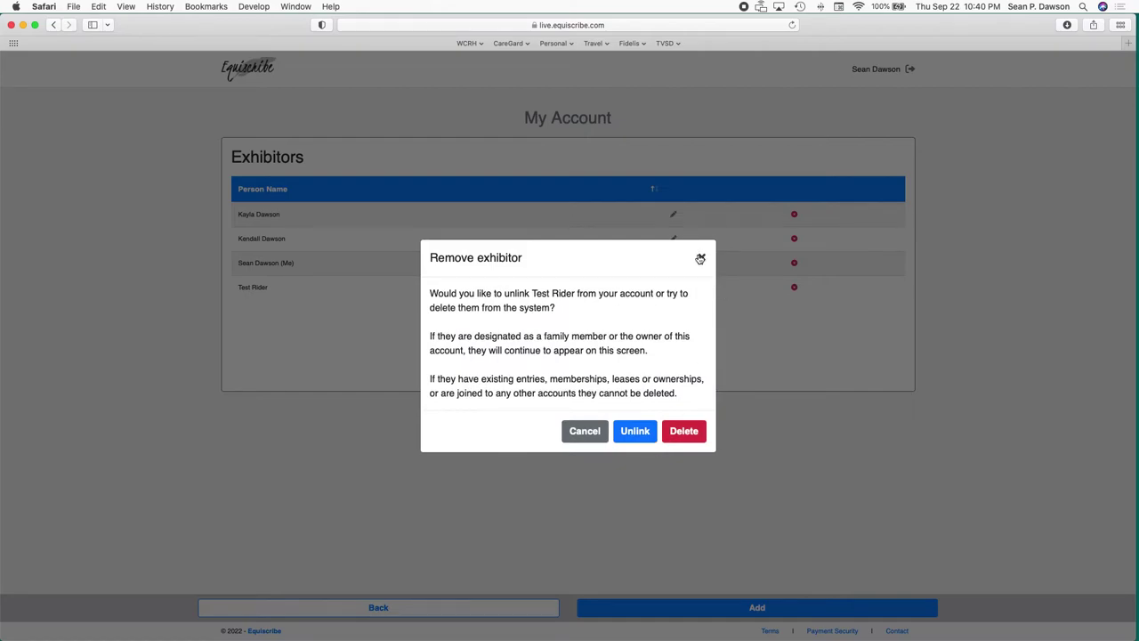
pyautogui.click(702, 433)
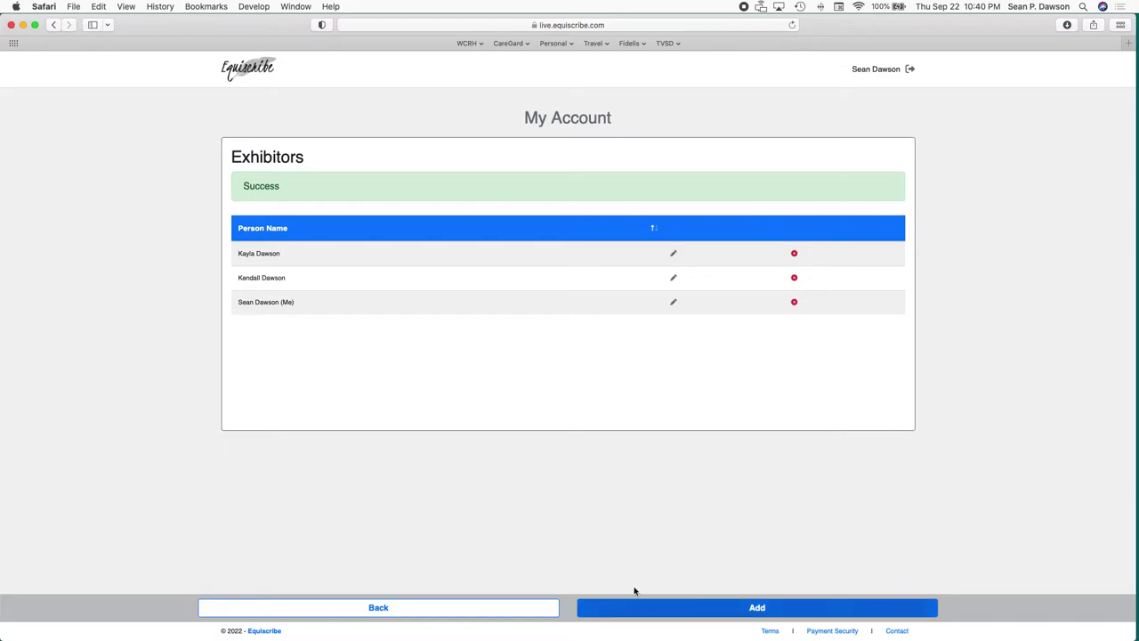
pyautogui.click(489, 612)
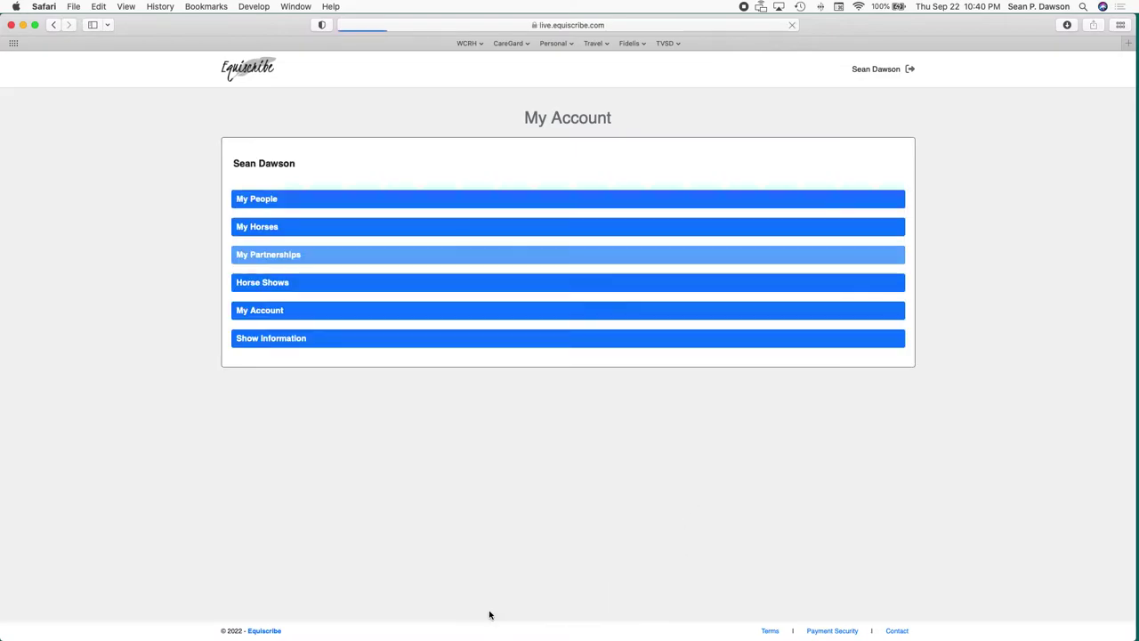
pyautogui.click(374, 228)
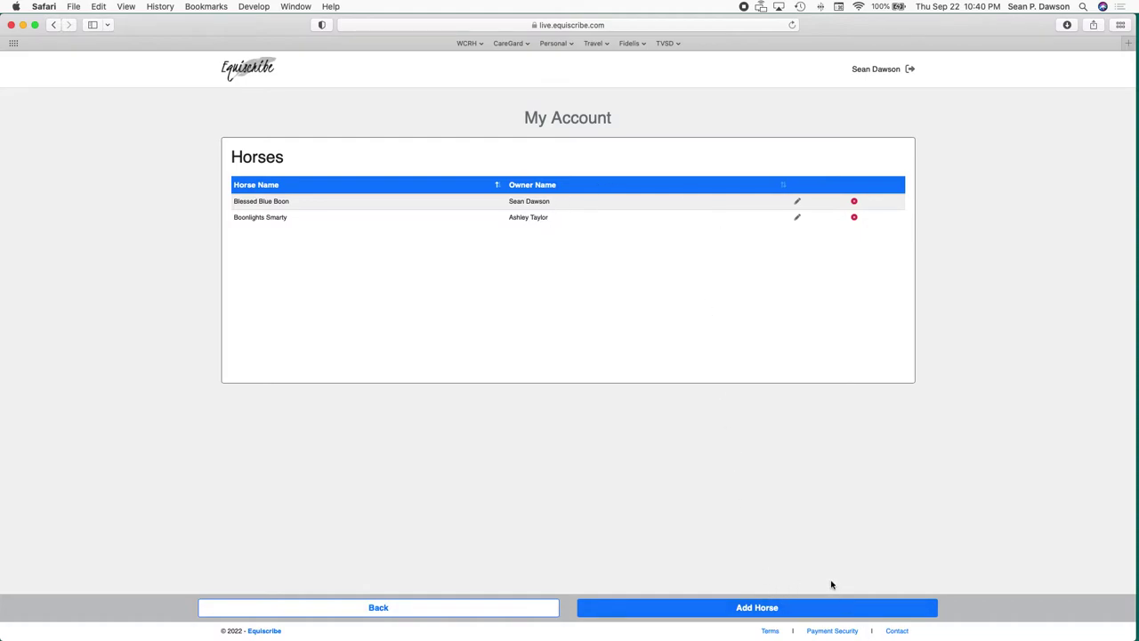
# Search the horse database for 'Blessed Blue', close without choosing, and start a new horse record.
pyautogui.click(820, 607)
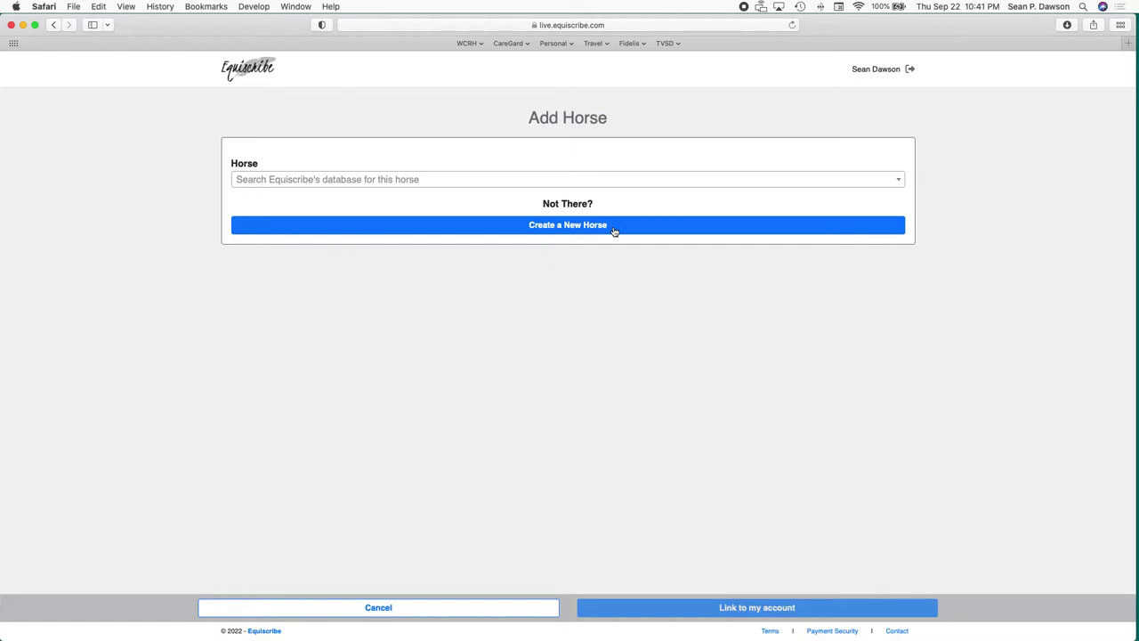
pyautogui.click(588, 181)
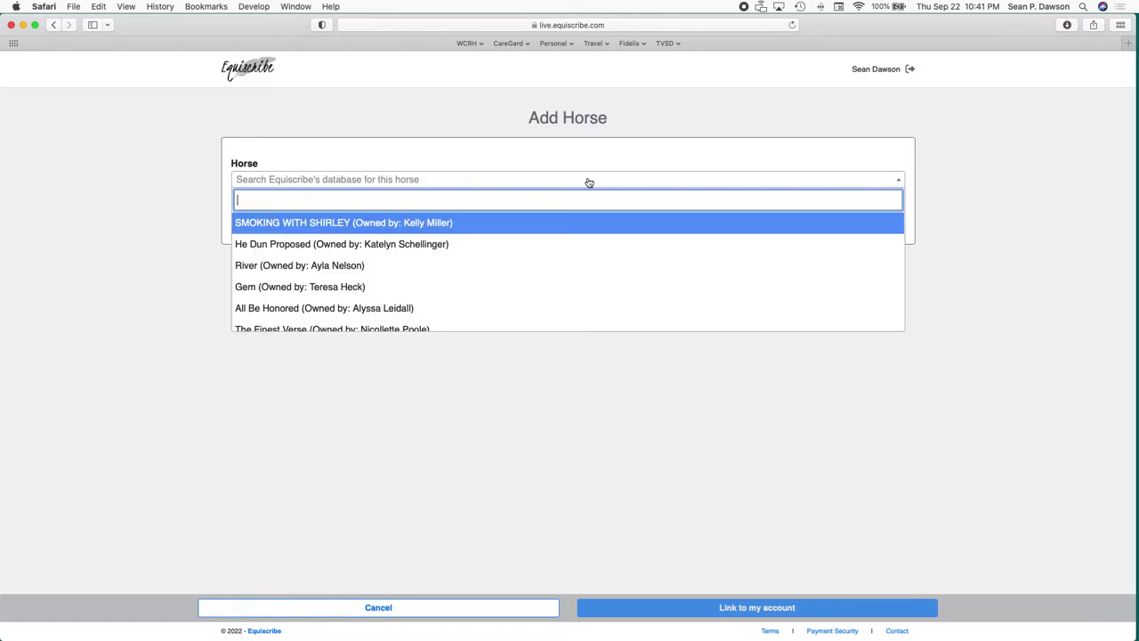
pyautogui.write('Bledd')
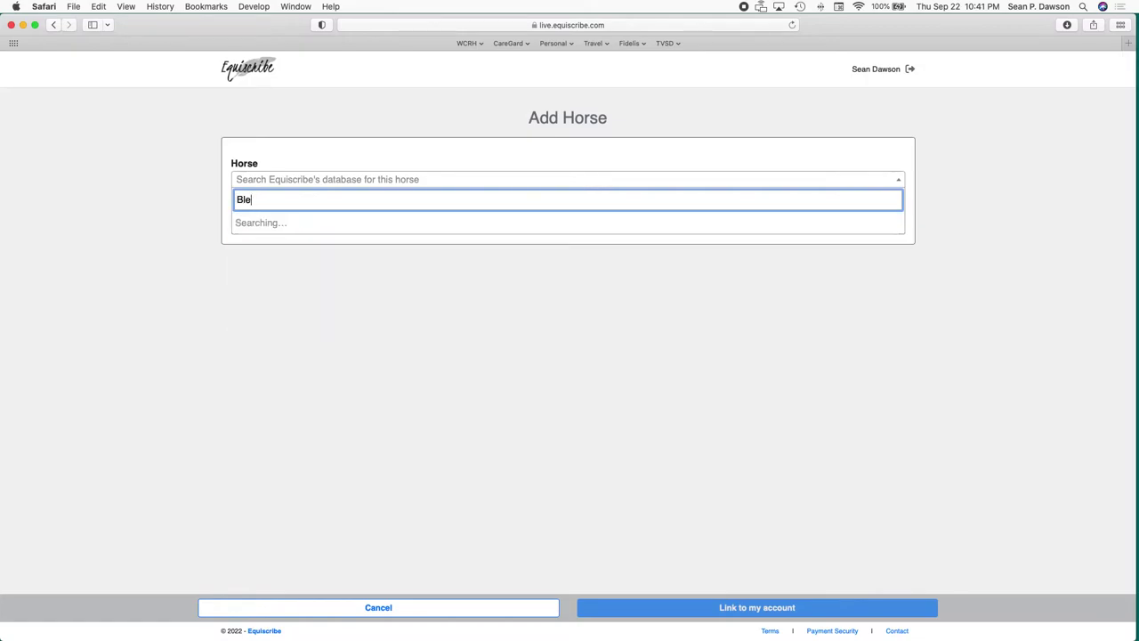
pyautogui.press('BackSpace')
pyautogui.press('BackSpace')
pyautogui.write('ssed Blue')
pyautogui.press('BackSpace')
pyautogui.press('BackSpace')
pyautogui.press('BackSpace')
pyautogui.press('BackSpace')
pyautogui.press('BackSpace')
pyautogui.press('BackSpace')
pyautogui.press('BackSpace')
pyautogui.press('BackSpace')
pyautogui.press('BackSpace')
pyautogui.press('BackSpace')
pyautogui.press('BackSpace')
pyautogui.press('BackSpace')
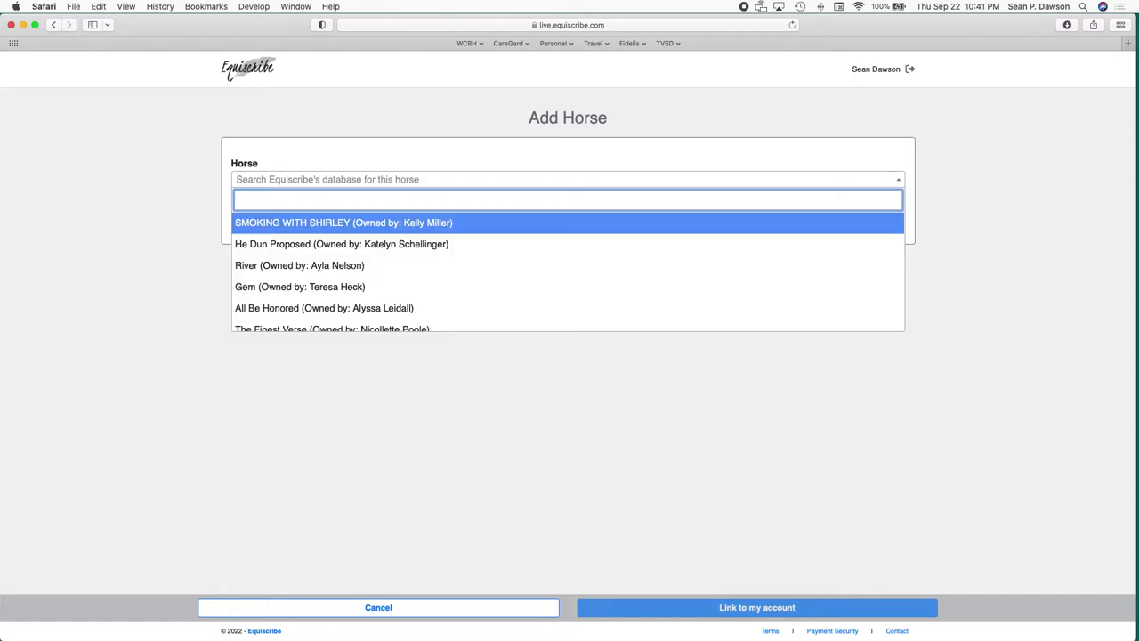
pyautogui.click(890, 481)
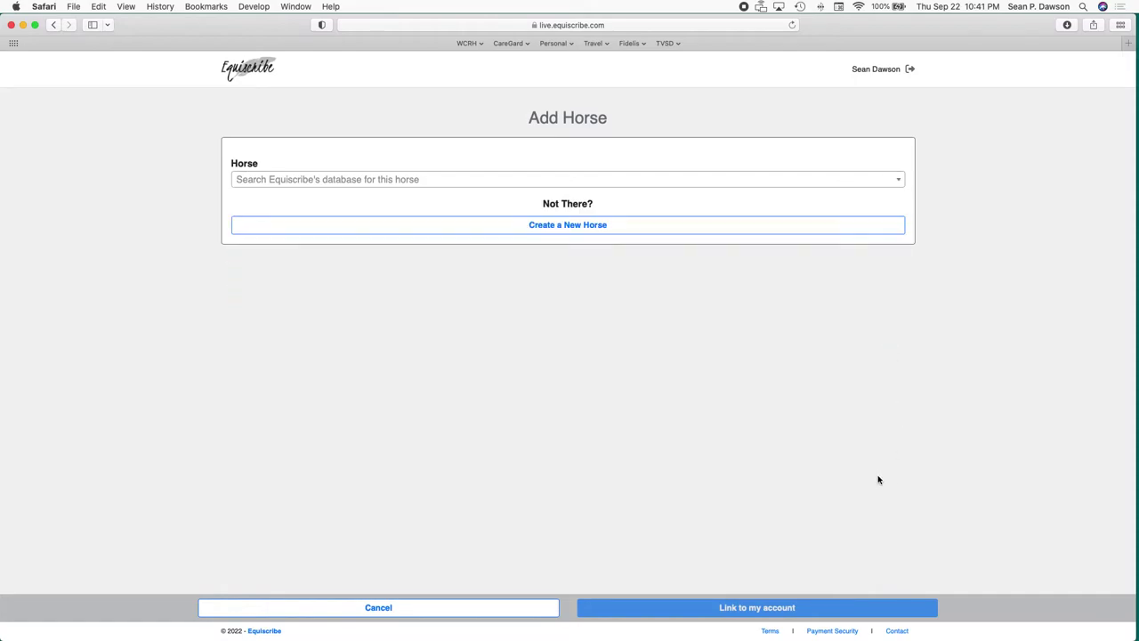
pyautogui.click(568, 229)
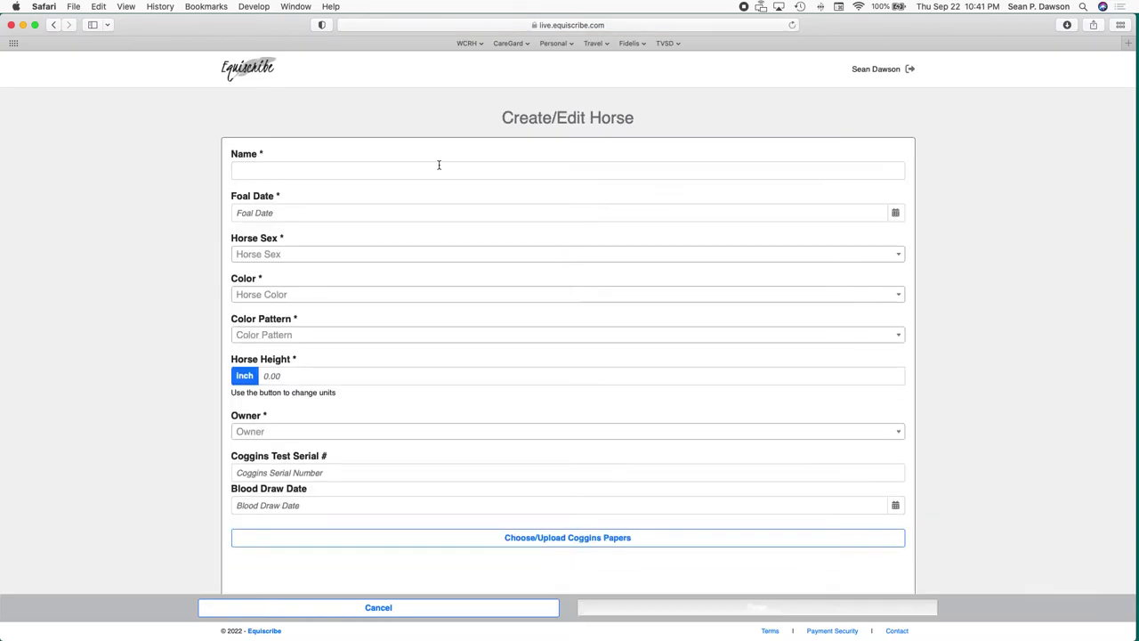
# Name the new horse 'Test Horse' and set its foal date to 01/01/2012.
pyautogui.click(442, 175)
pyautogui.write('Test')
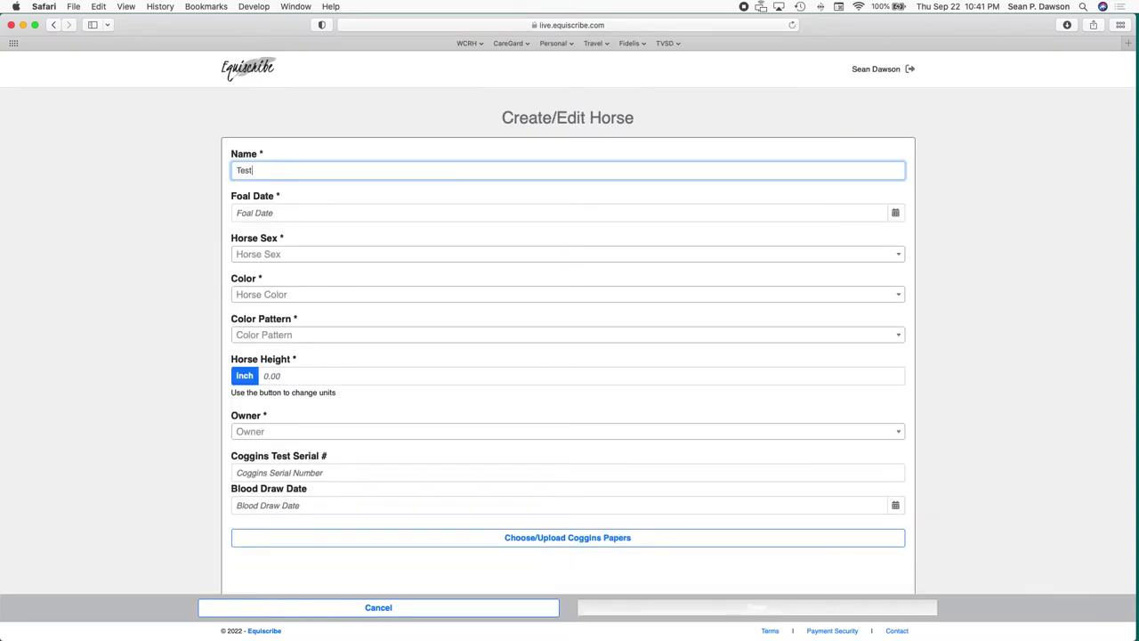
pyautogui.write(' Hroser')
pyautogui.press('BackSpace')
pyautogui.press('BackSpace')
pyautogui.press('BackSpace')
pyautogui.press('BackSpace')
pyautogui.write('se')
pyautogui.click(255, 212)
pyautogui.write('01/014/')
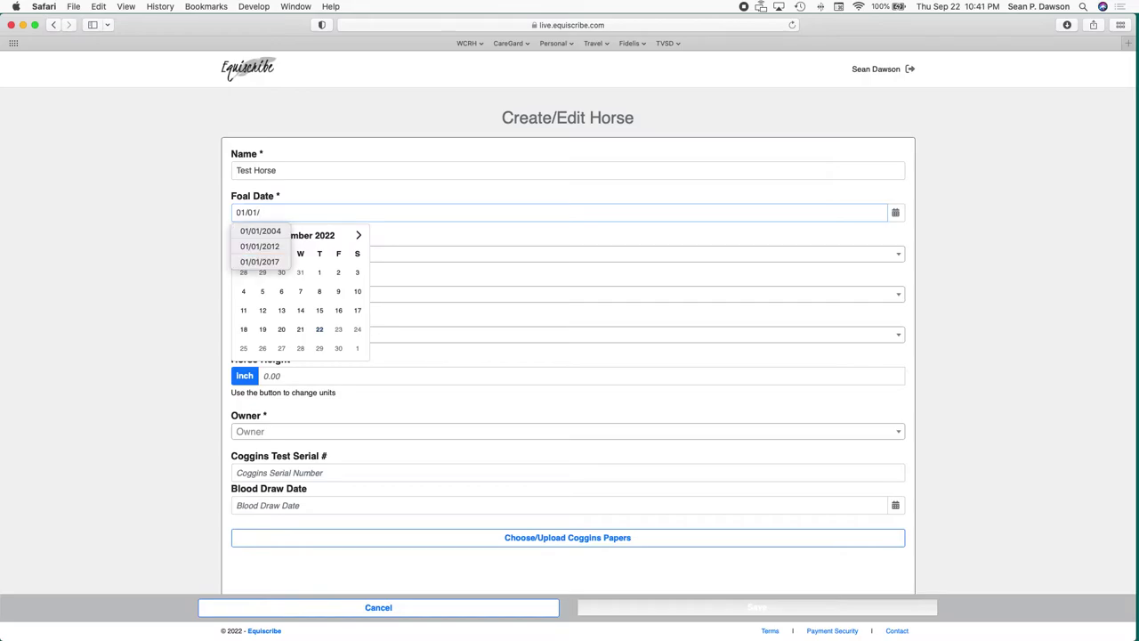
pyautogui.write('2012')
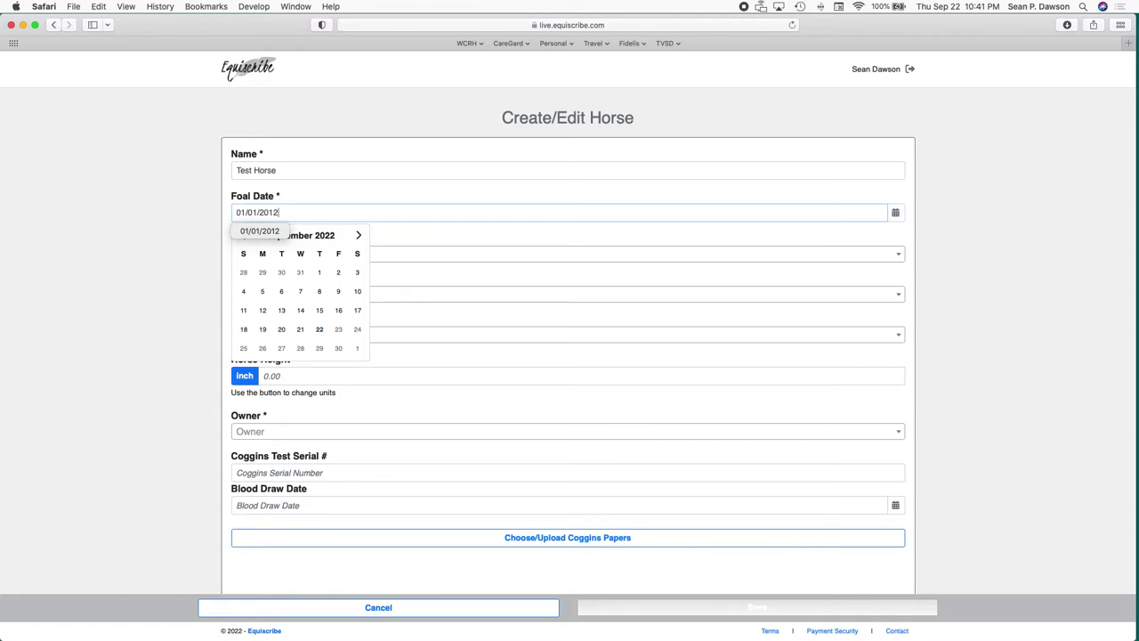
pyautogui.click(600, 248)
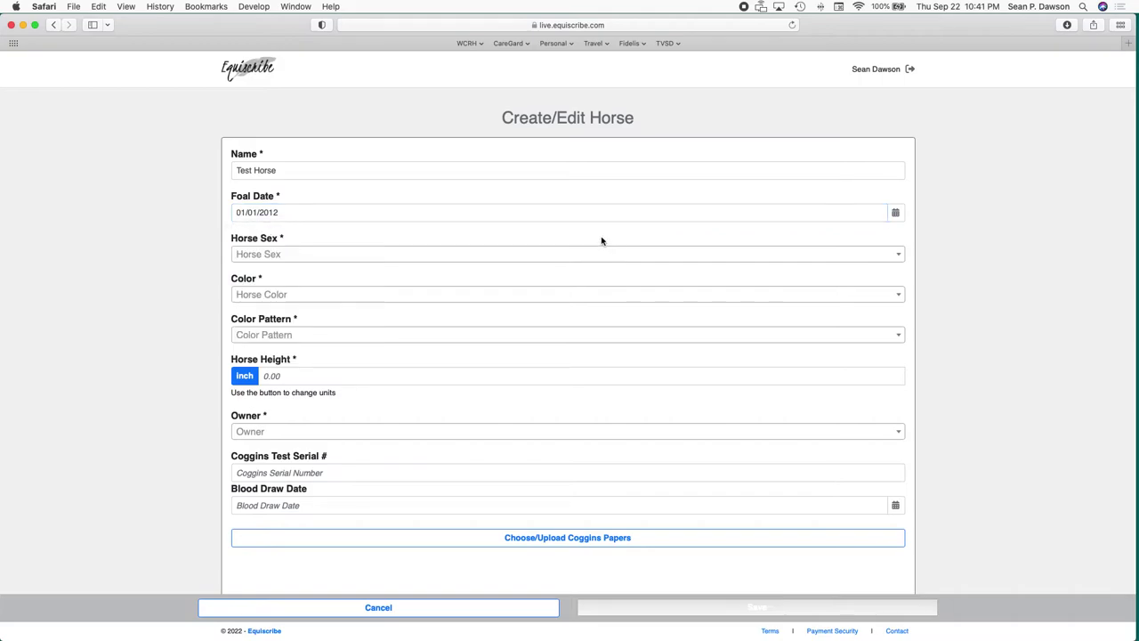
# Set horse sex to Gelding, color to Brown, and color pattern to Solid.
pyautogui.click(382, 257)
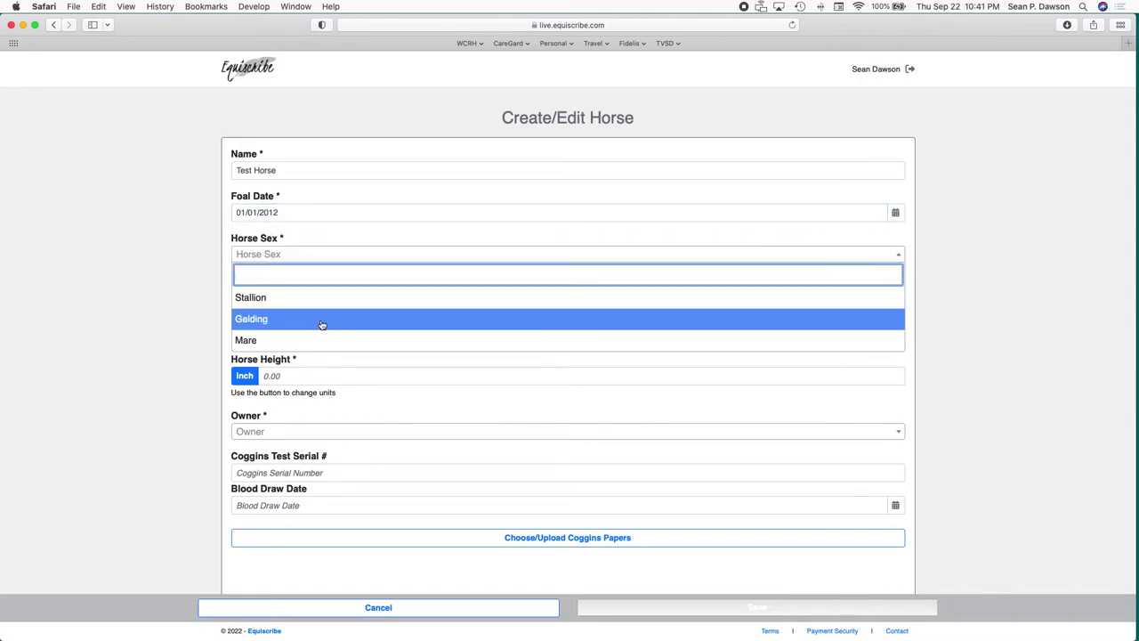
pyautogui.click(317, 327)
pyautogui.click(318, 297)
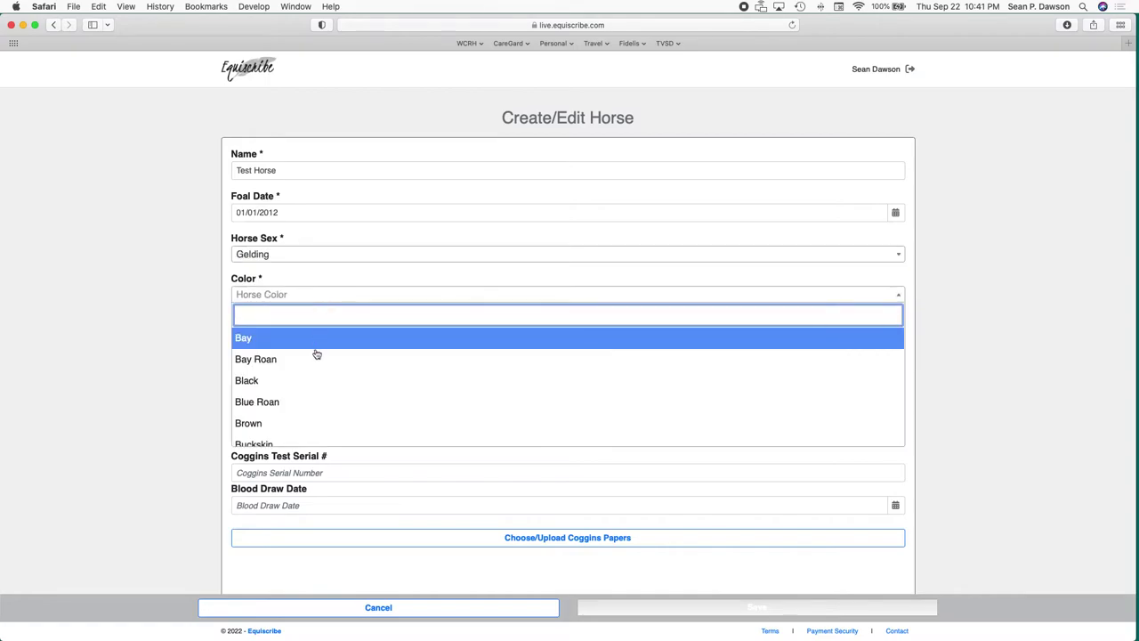
pyautogui.click(309, 422)
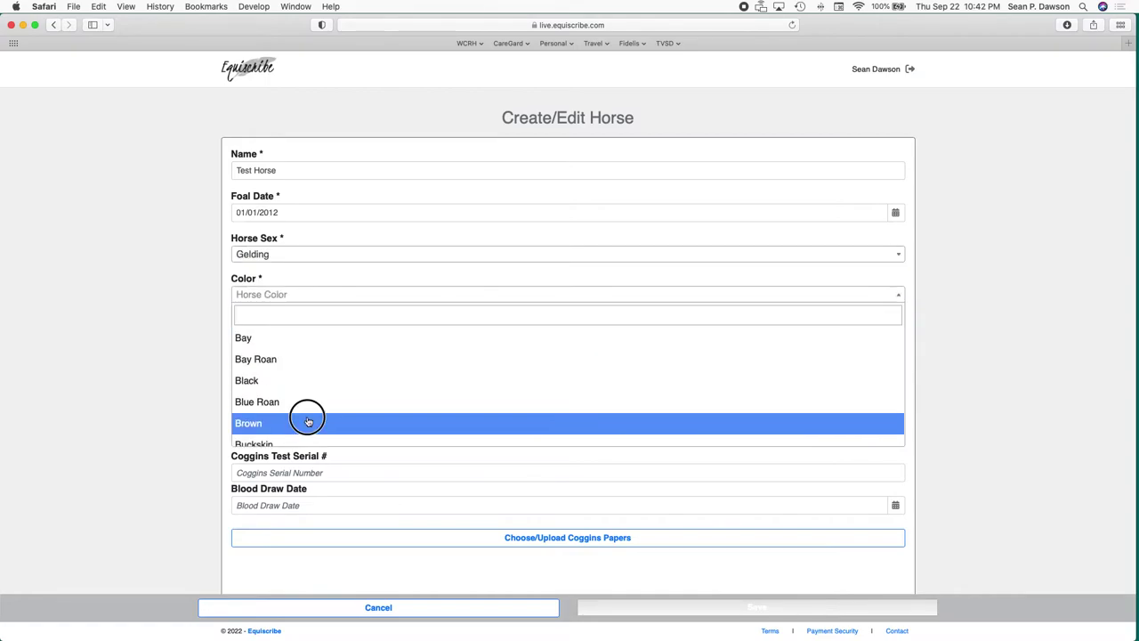
pyautogui.click(314, 336)
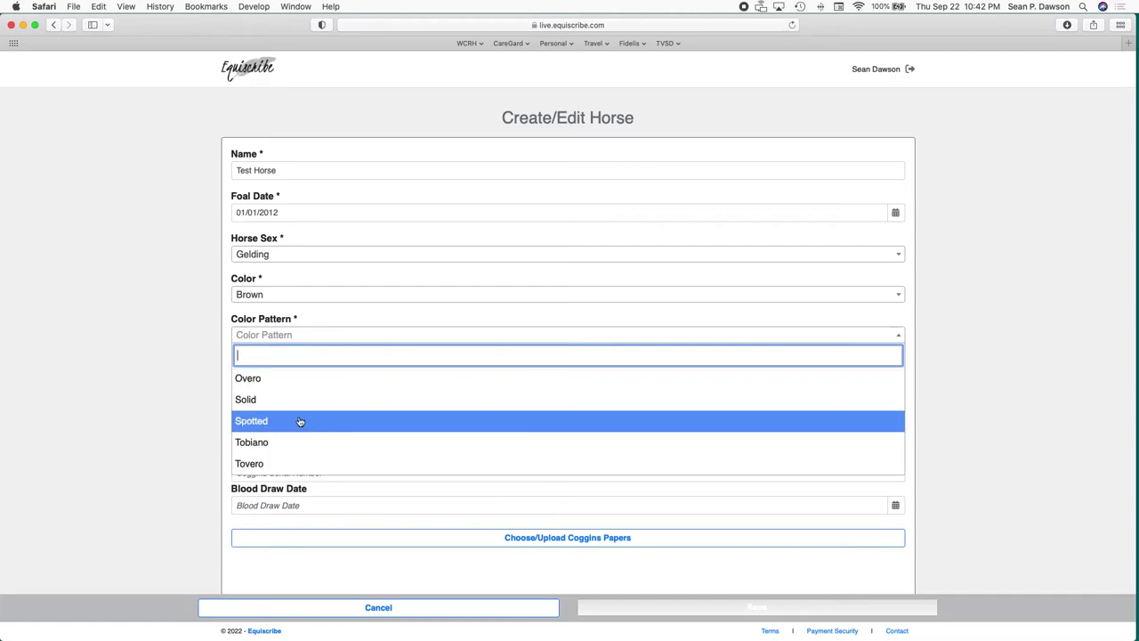
pyautogui.click(297, 402)
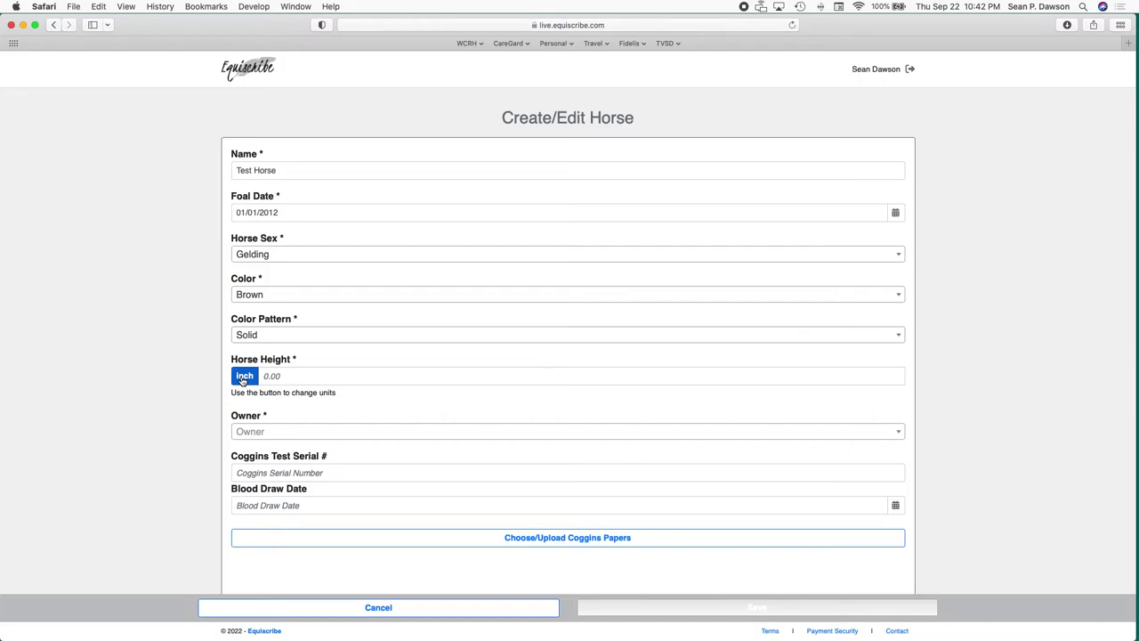
# Switch Test Horse's height unit to hands and enter a height of 14.2.
pyautogui.click(242, 377)
pyautogui.click(276, 378)
pyautogui.press('BackSpace')
pyautogui.write('14.2')
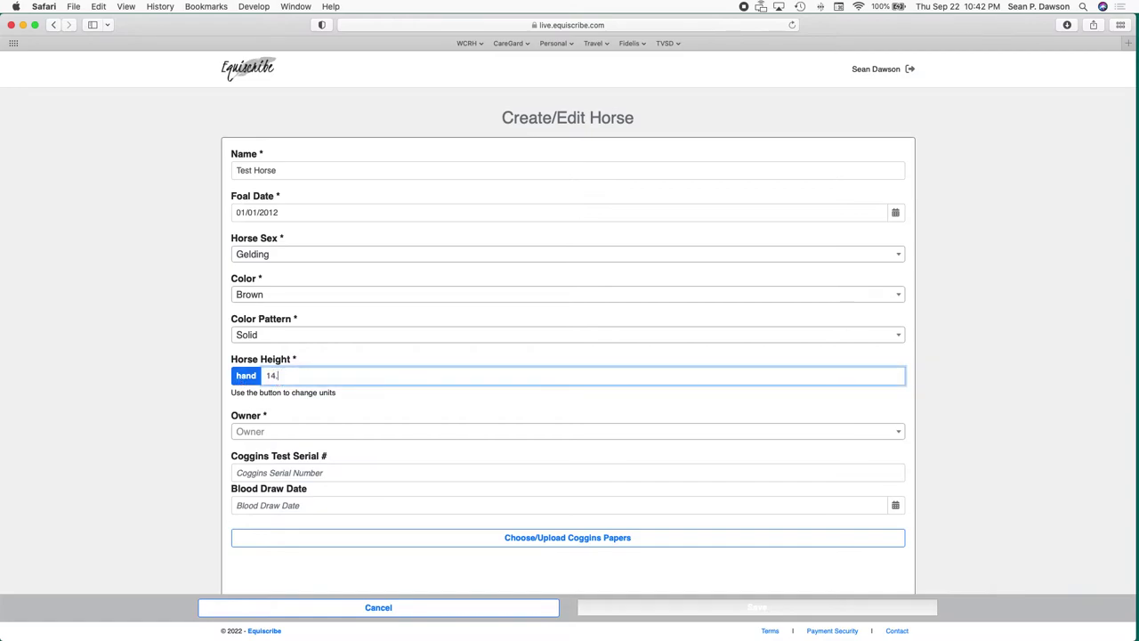
pyautogui.click(403, 414)
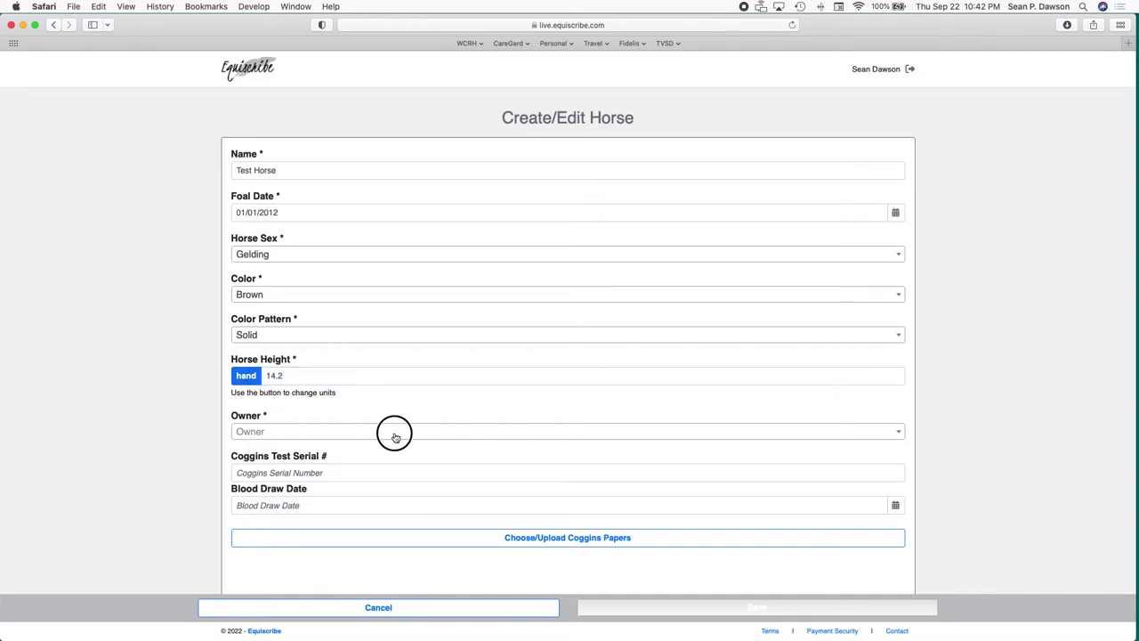
# Search for the account holder, set them as the horse's owner, and save the record.
pyautogui.click(395, 437)
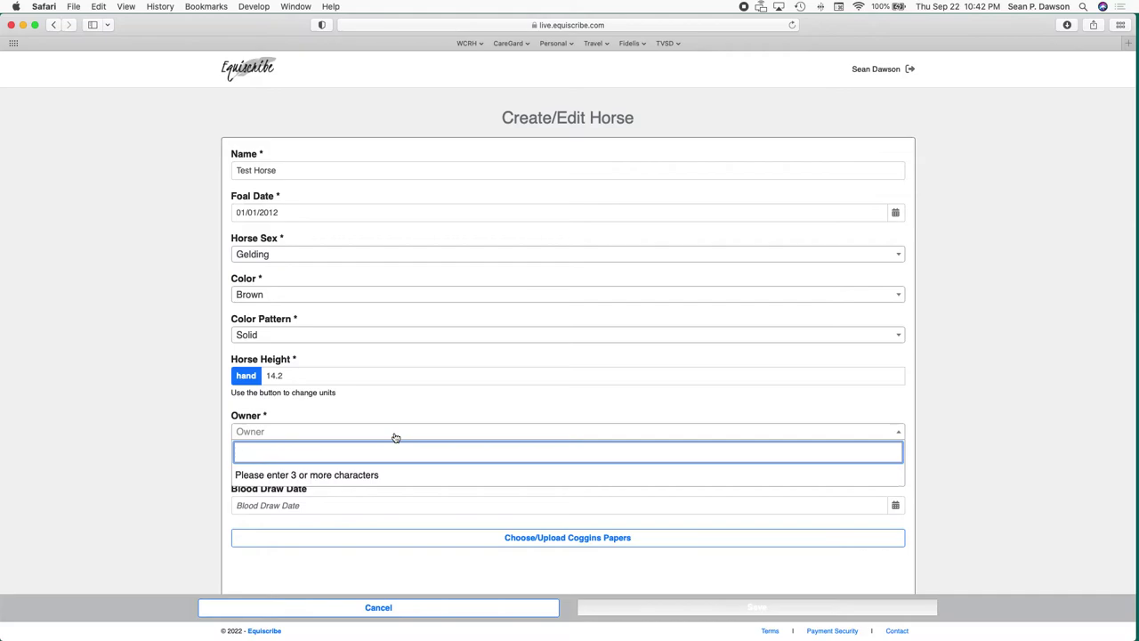
pyautogui.write('Sean')
pyautogui.press('BackSpace')
pyautogui.press('BackSpace')
pyautogui.press('BackSpace')
pyautogui.press('BackSpace')
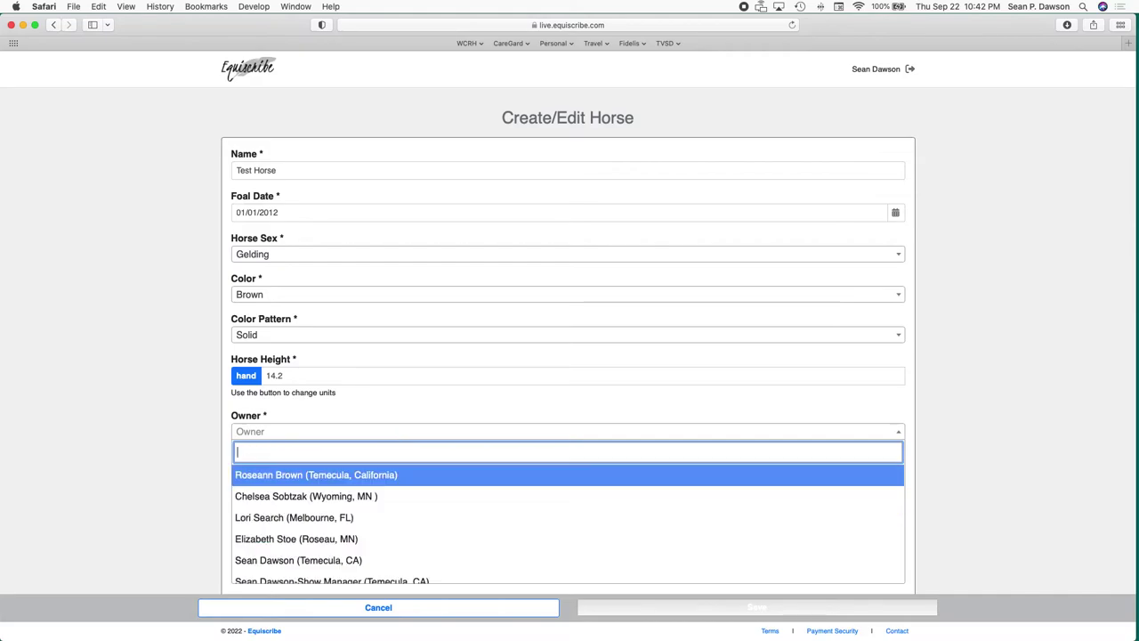
pyautogui.click(582, 414)
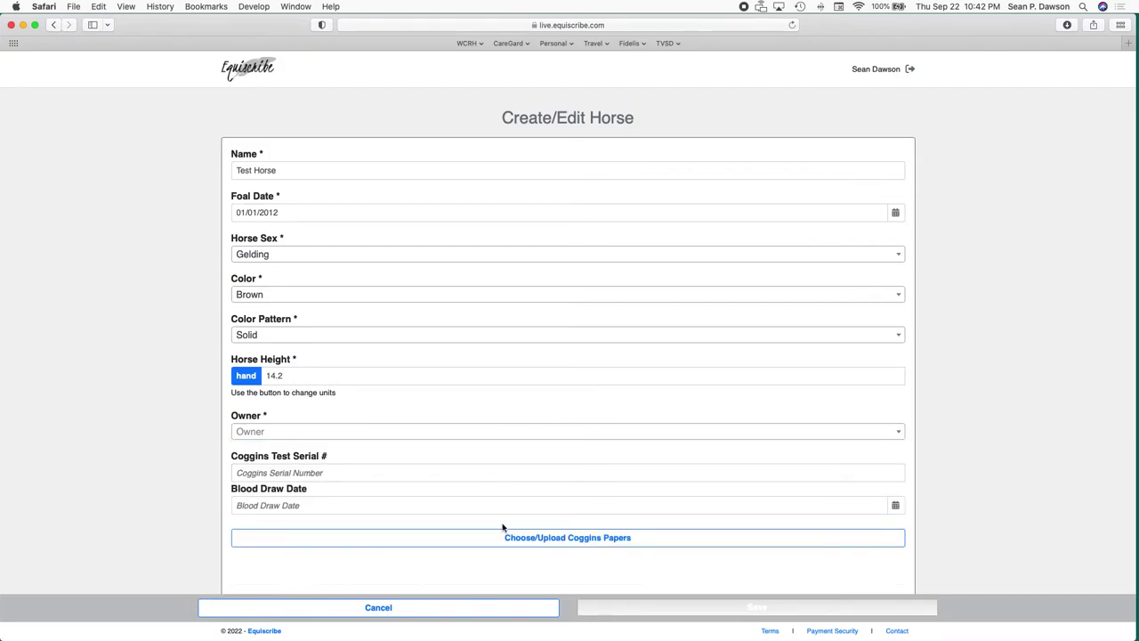
pyautogui.scroll(-2, 467, 529)
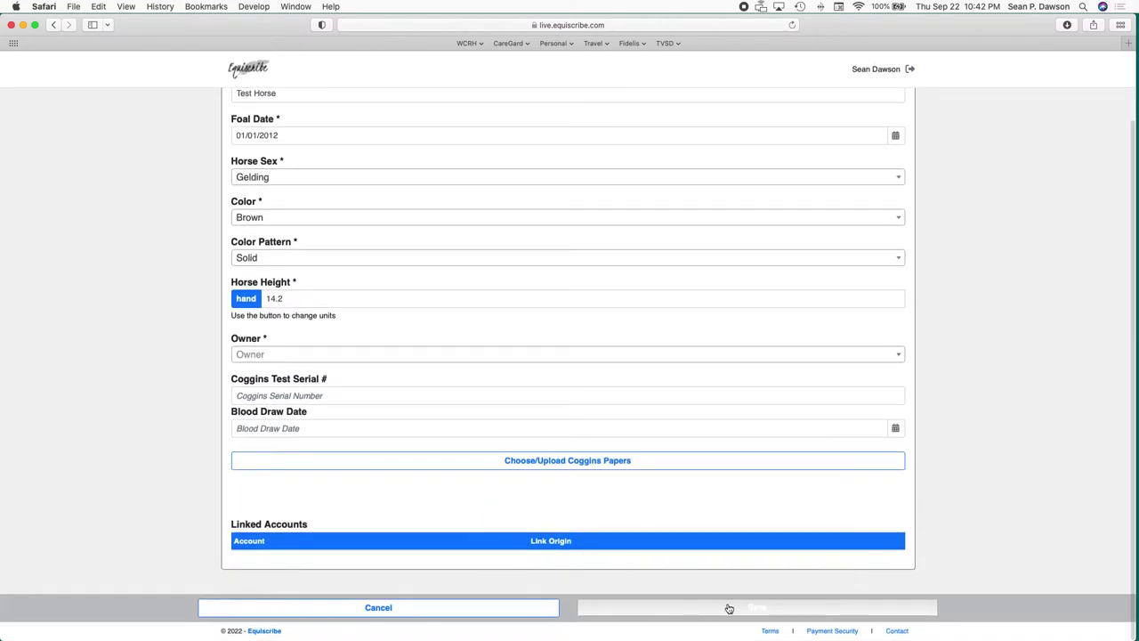
pyautogui.click(742, 357)
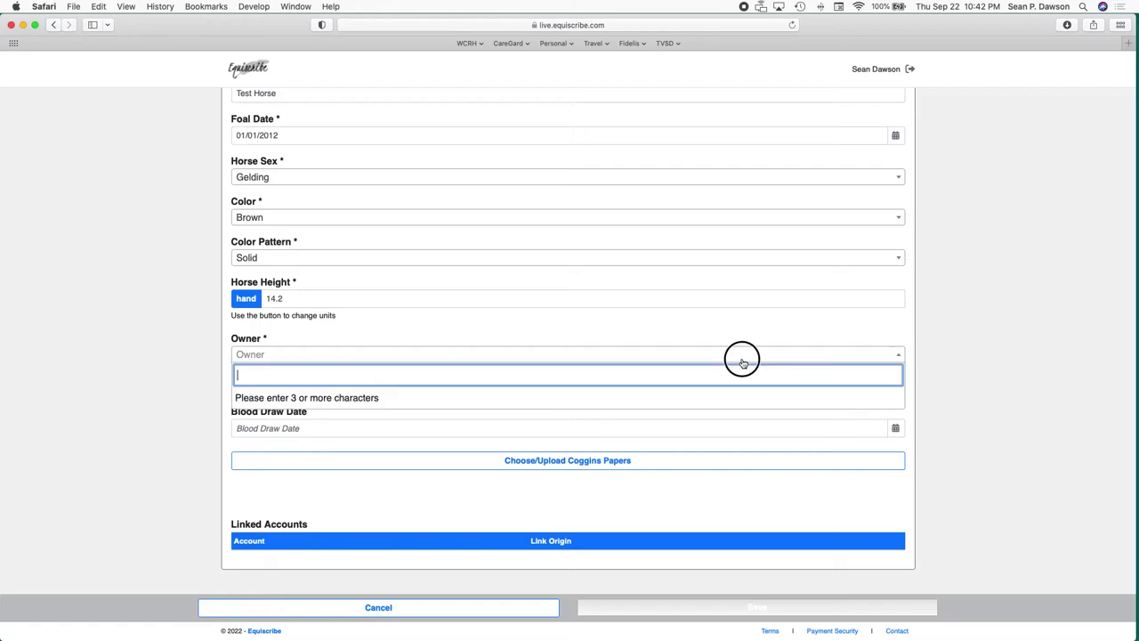
pyautogui.write('Sean')
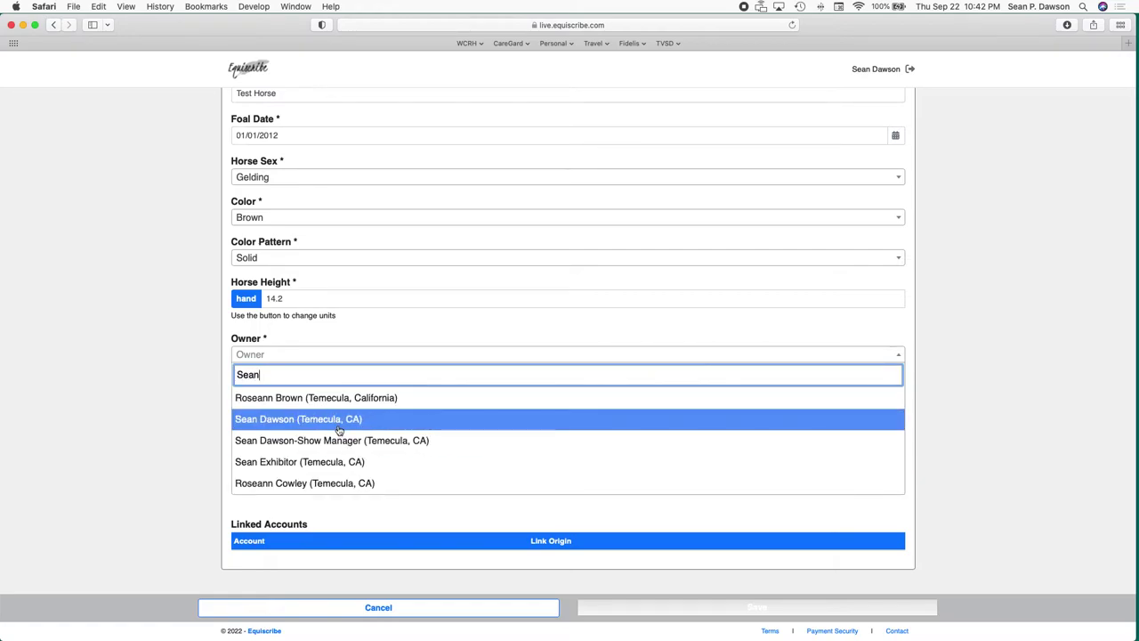
pyautogui.click(352, 419)
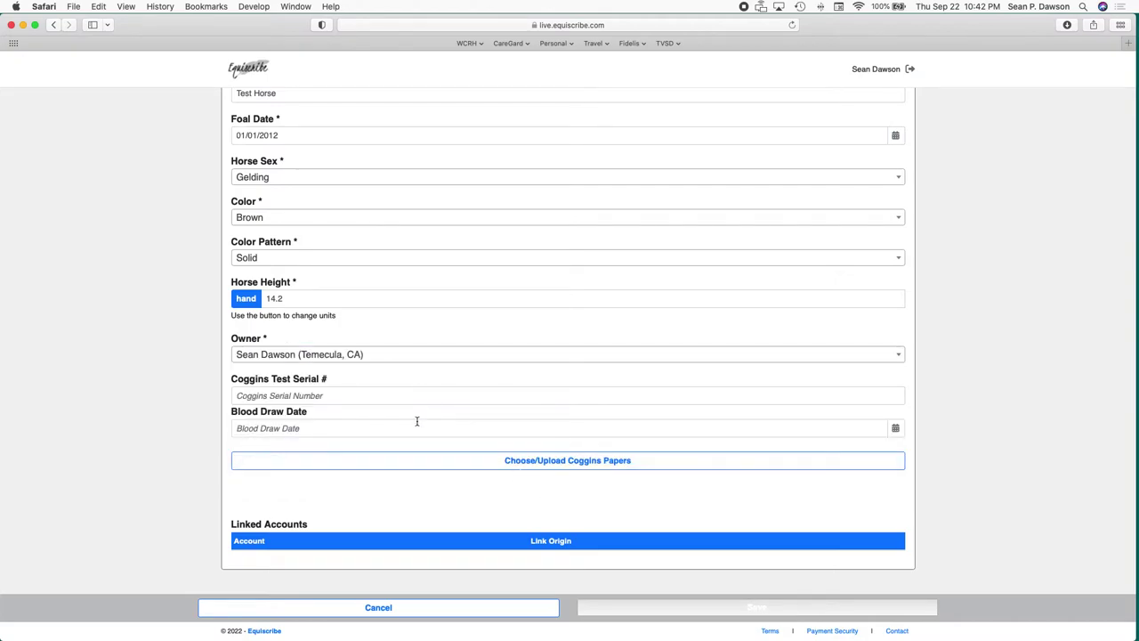
pyautogui.click(733, 613)
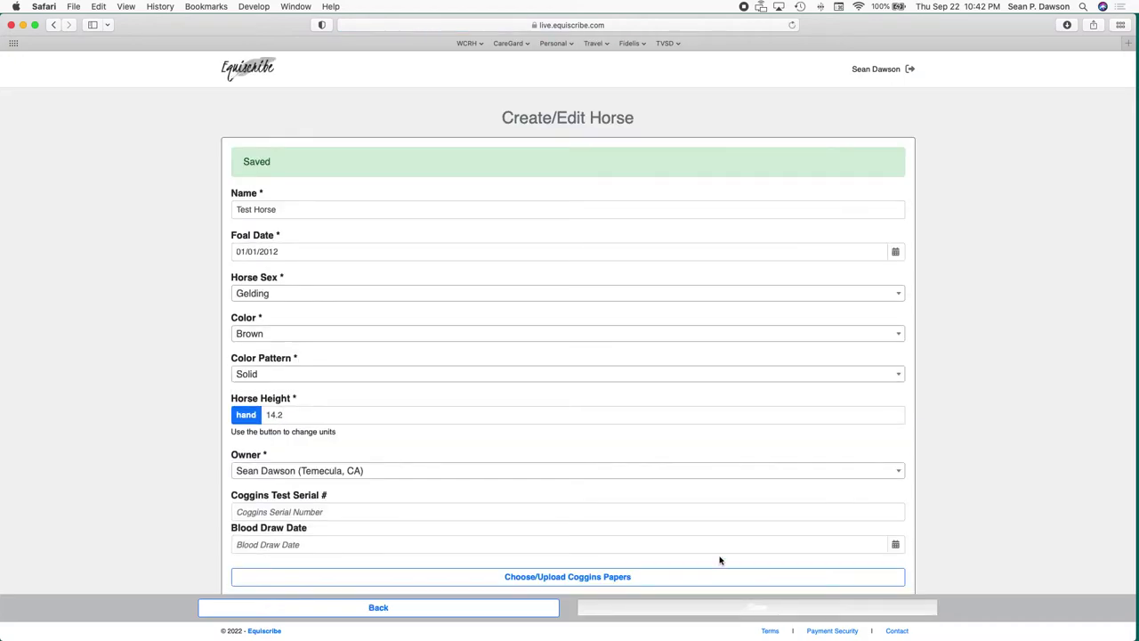
pyautogui.scroll(-5, 712, 534)
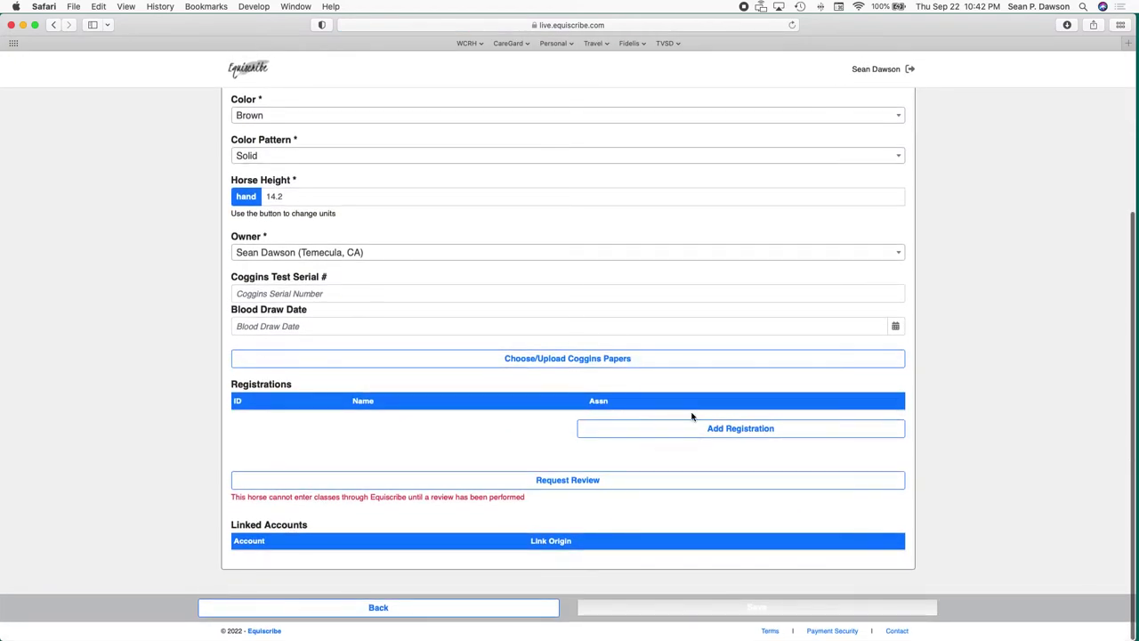
pyautogui.click(599, 481)
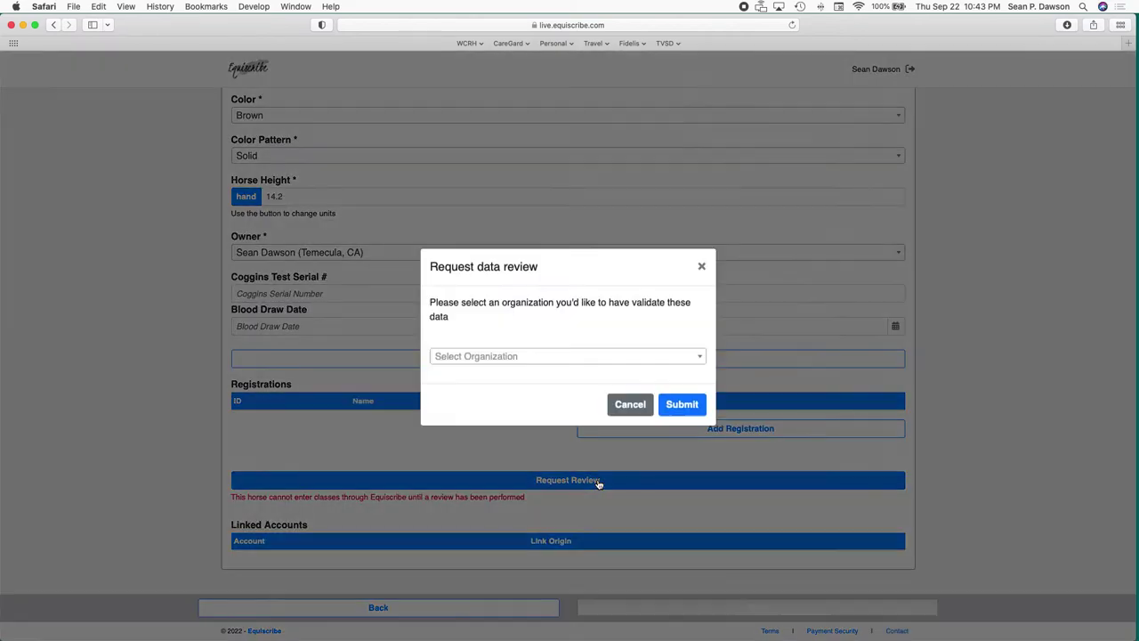
pyautogui.click(574, 365)
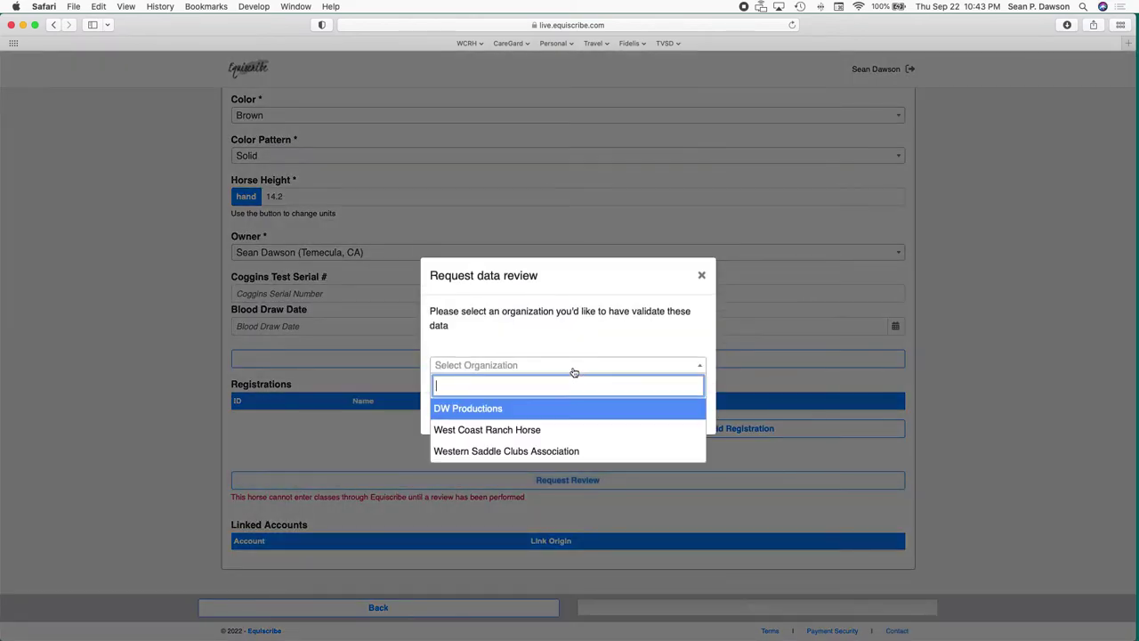
pyautogui.click(536, 430)
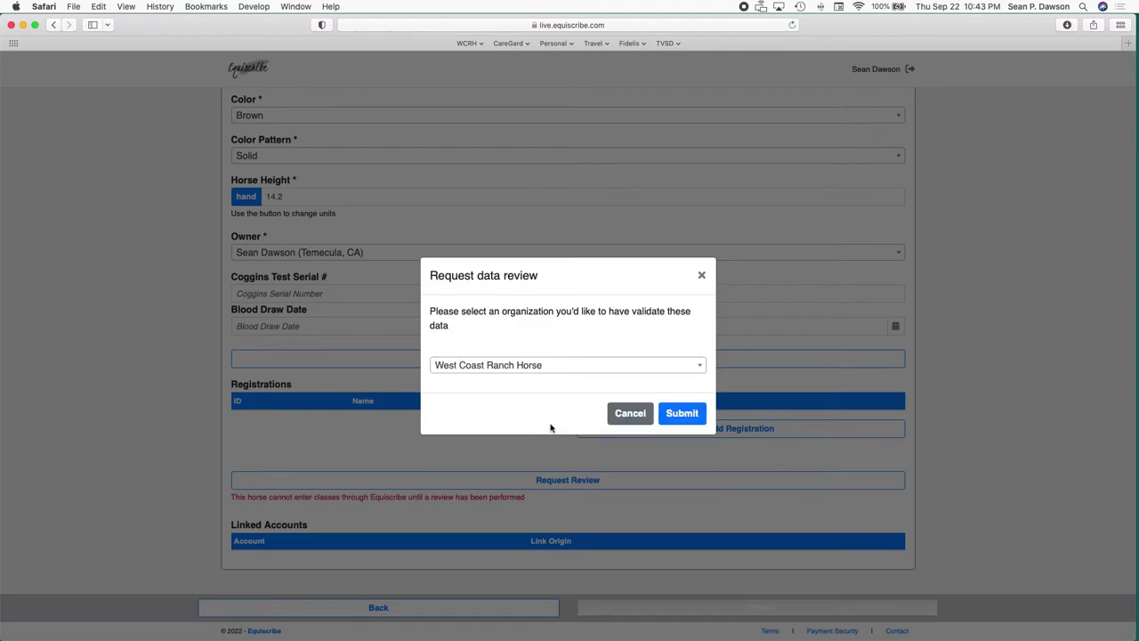
pyautogui.click(702, 276)
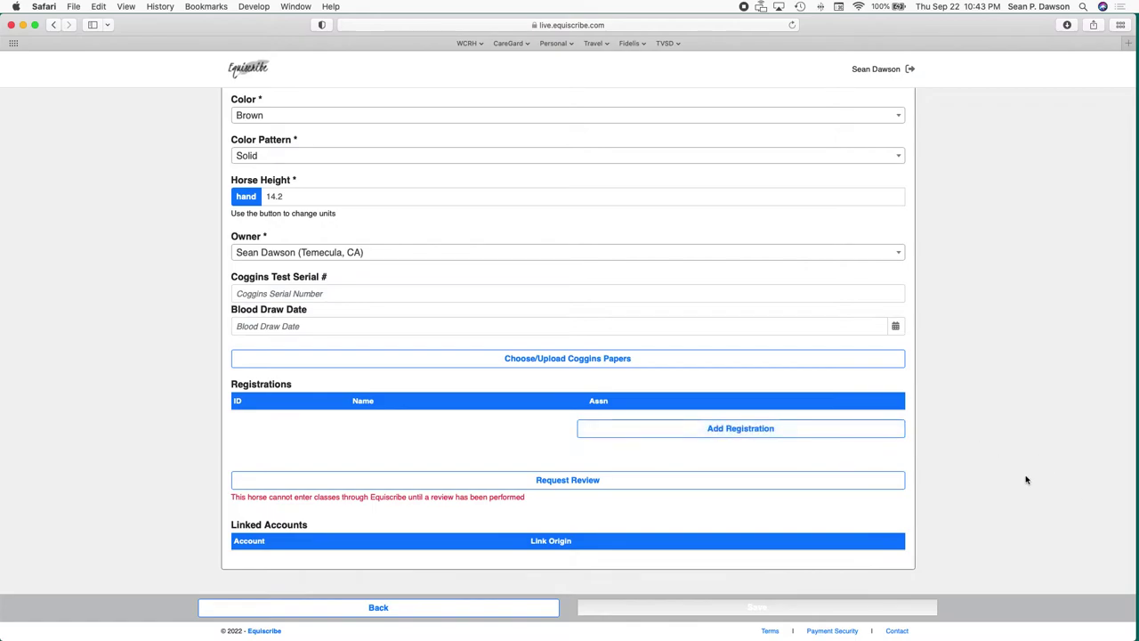
pyautogui.click(703, 429)
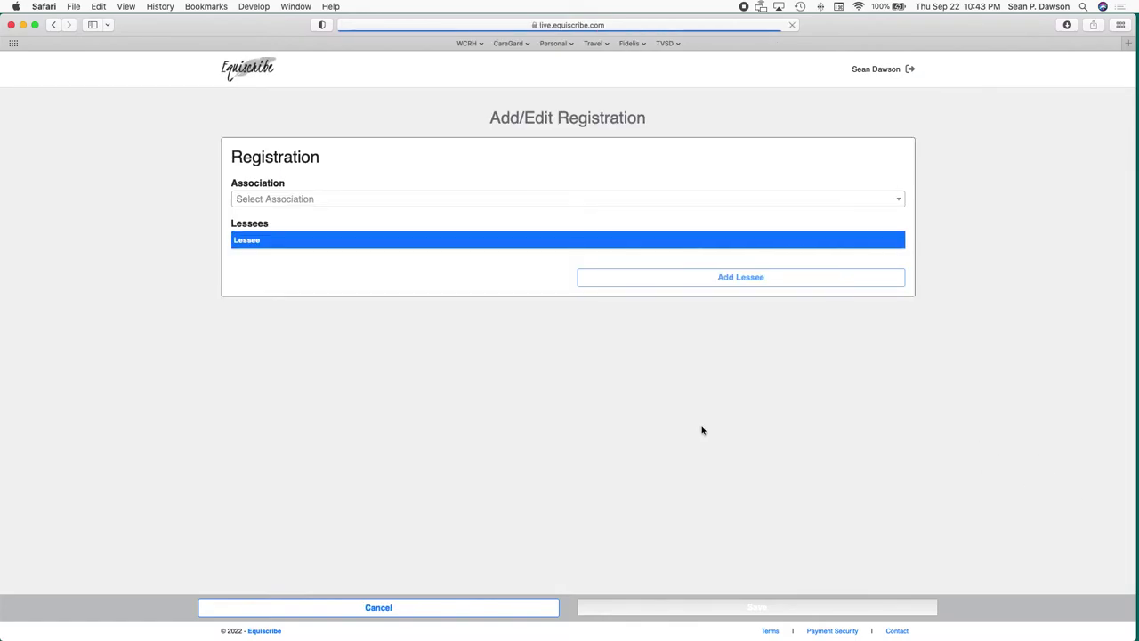
pyautogui.click(768, 198)
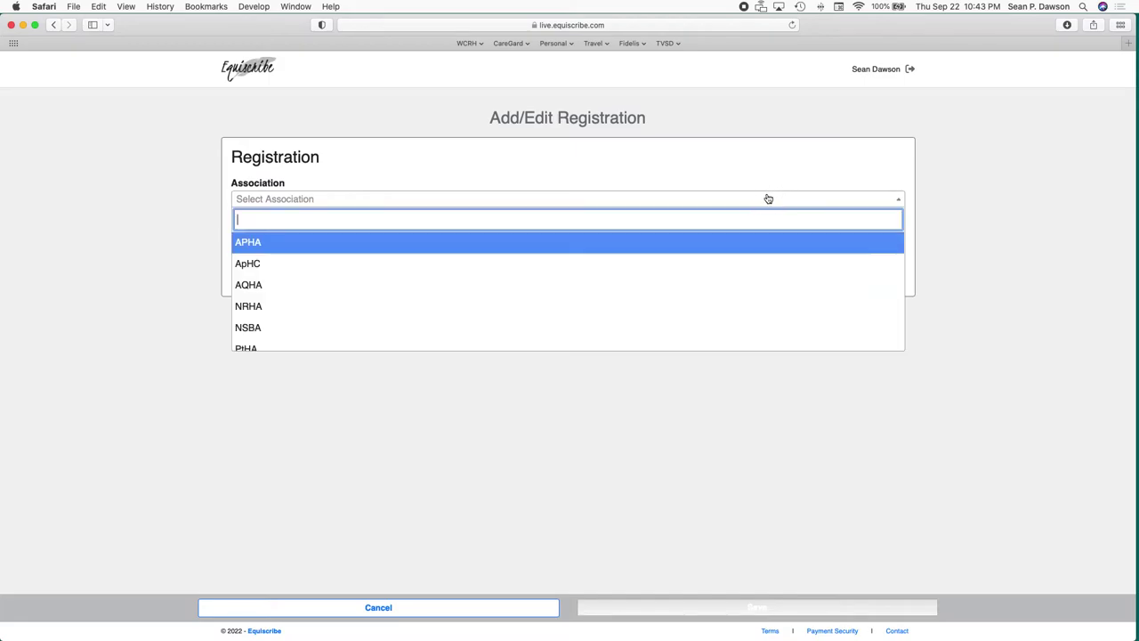
pyautogui.scroll(-1, 737, 312)
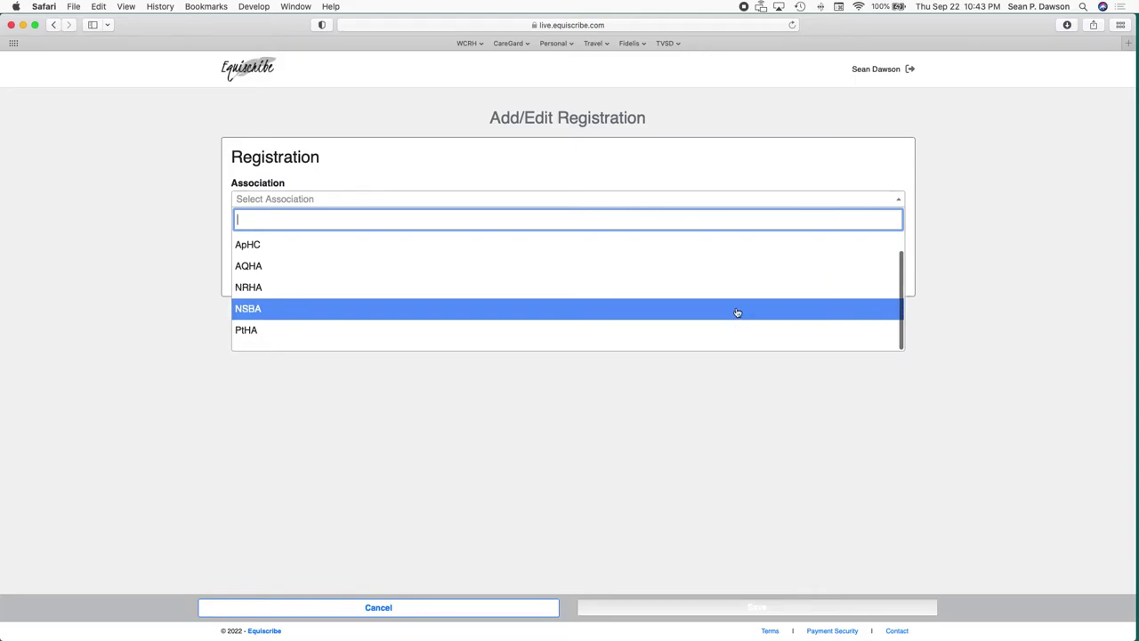
pyautogui.scroll(1, 736, 312)
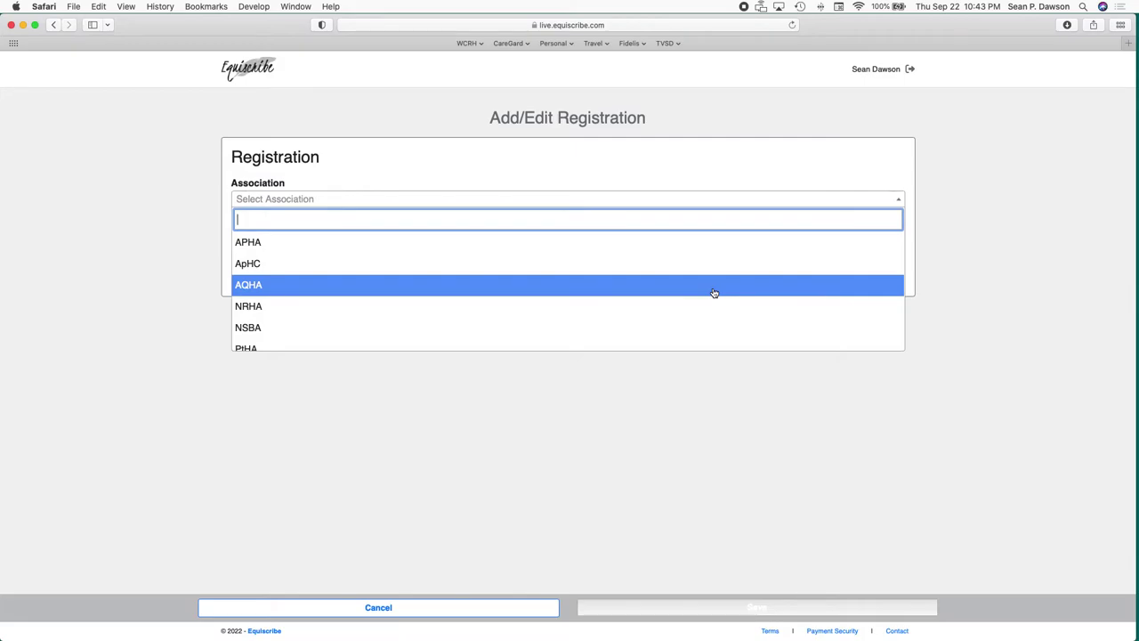
pyautogui.click(704, 291)
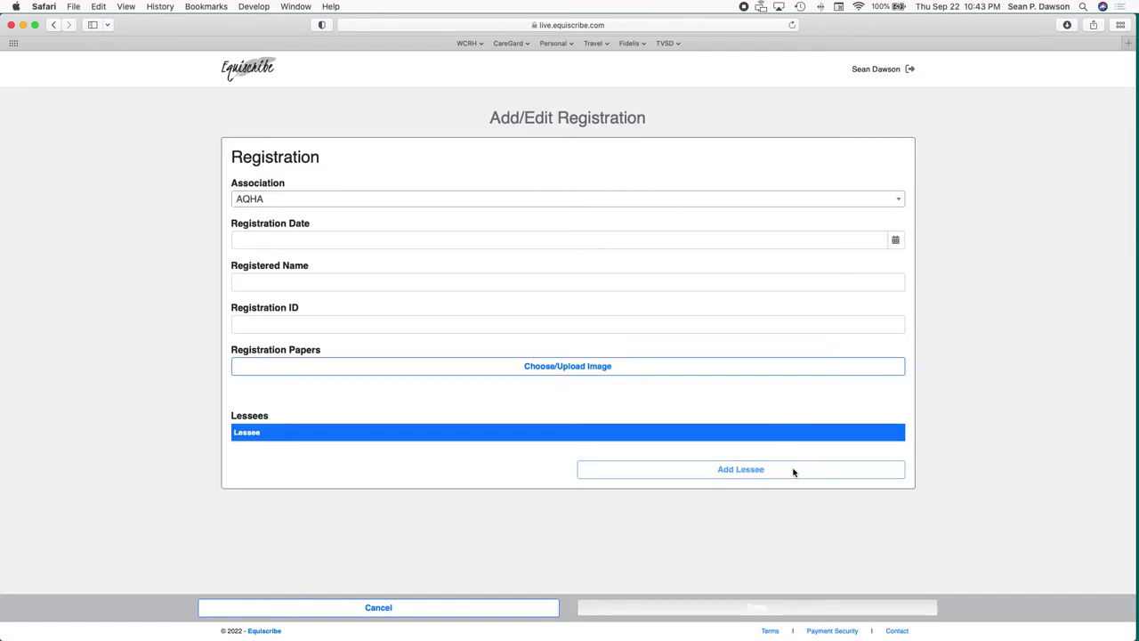
pyautogui.click(490, 611)
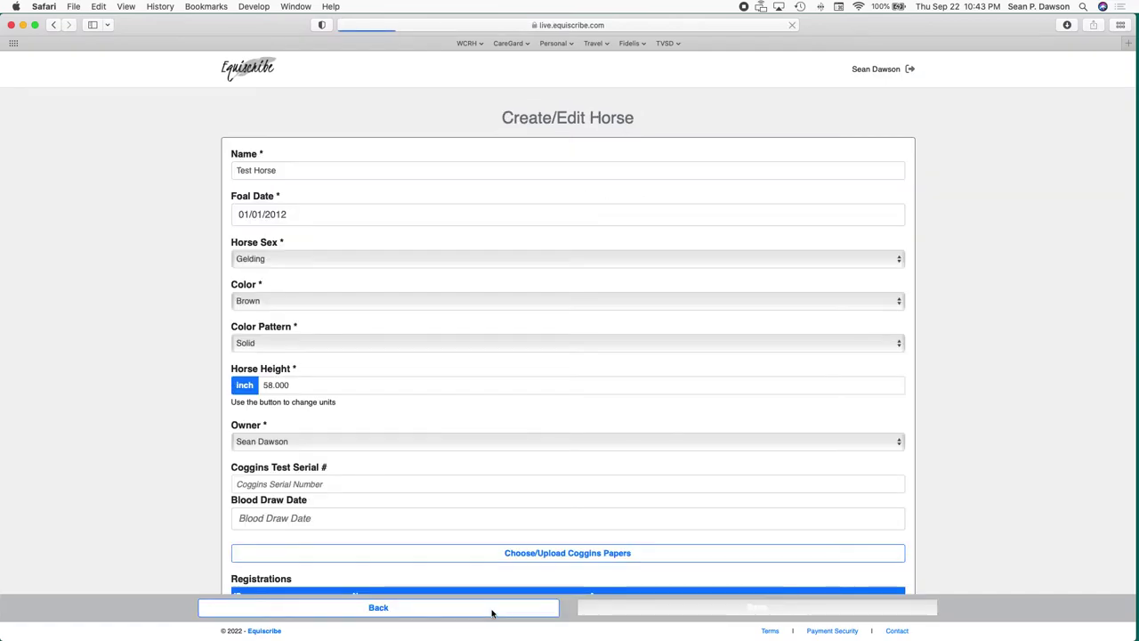
# Permanently delete Test Horse from the account's horses and go back to My Account.
pyautogui.click(491, 613)
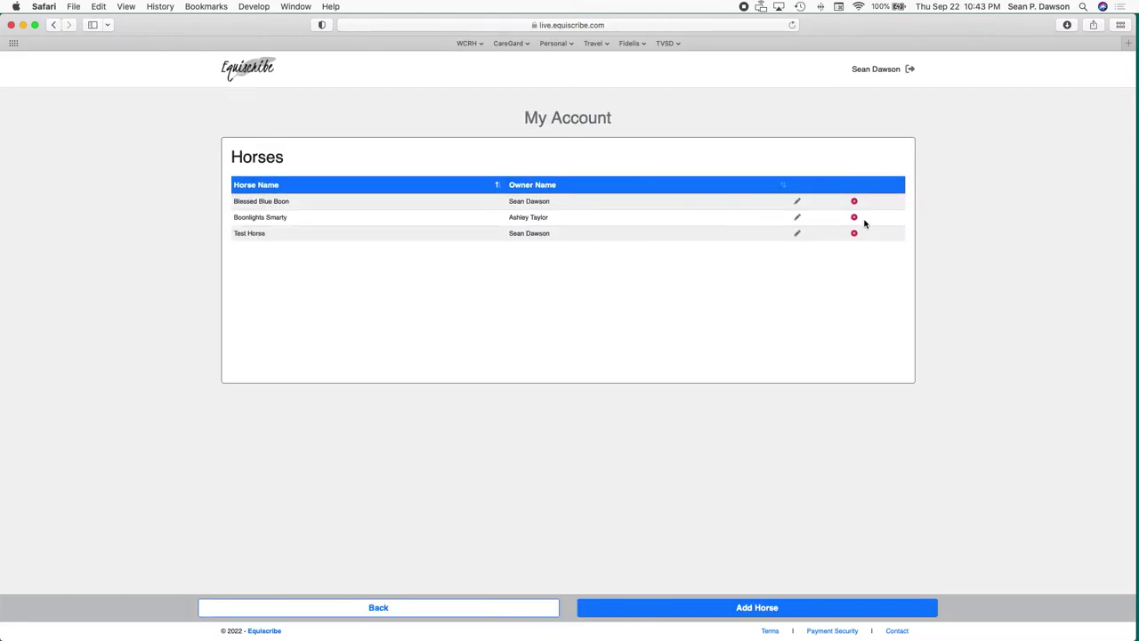
pyautogui.click(854, 233)
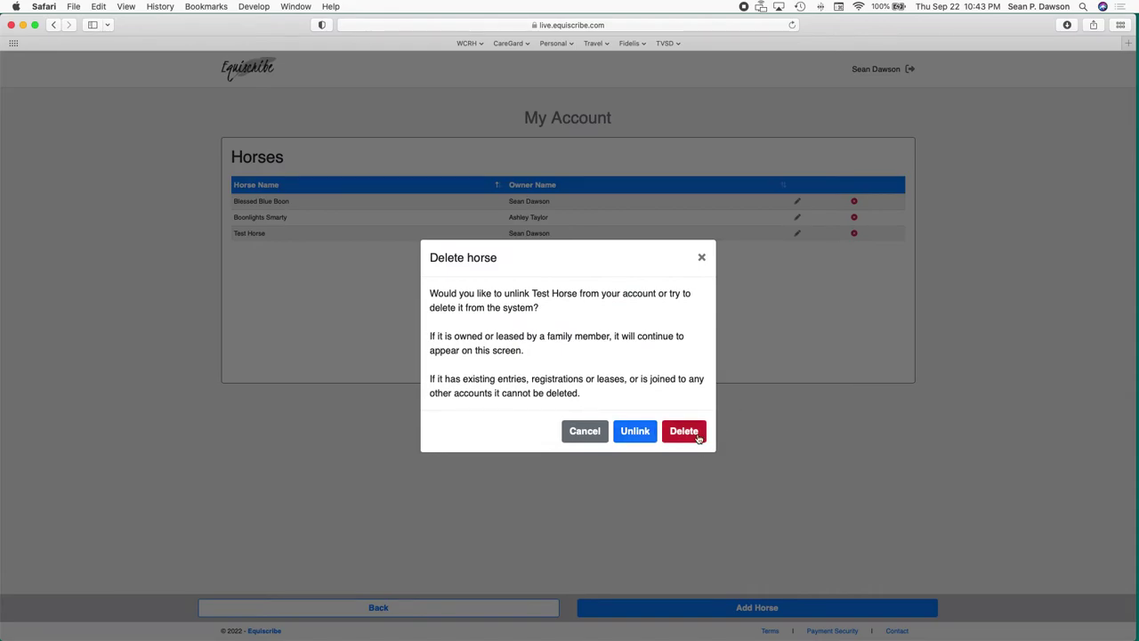
pyautogui.click(683, 430)
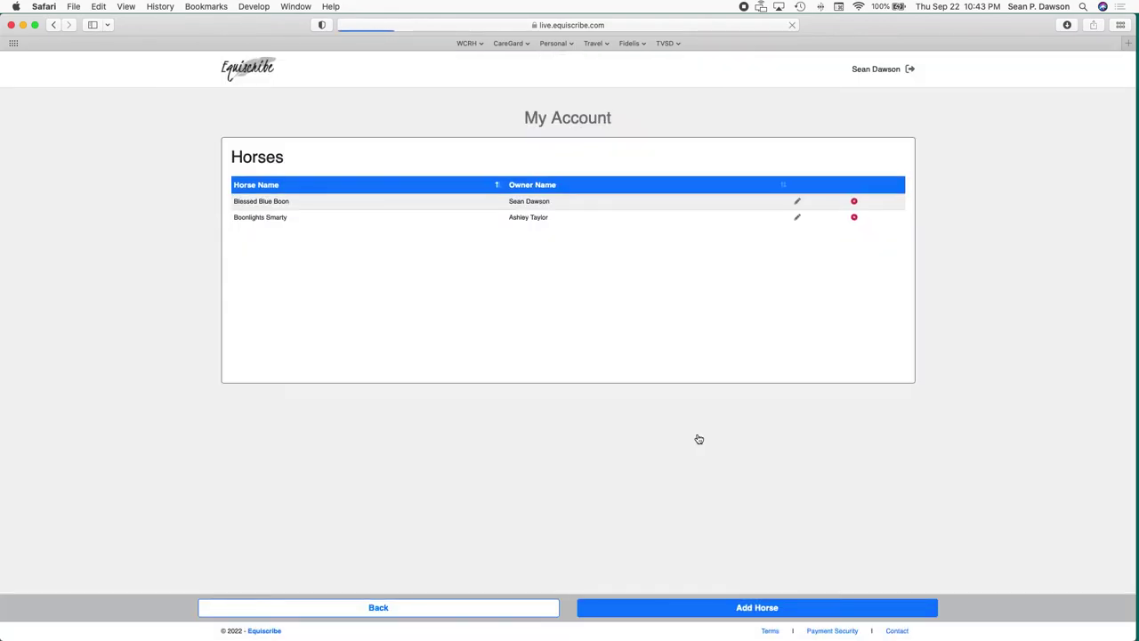
pyautogui.click(485, 613)
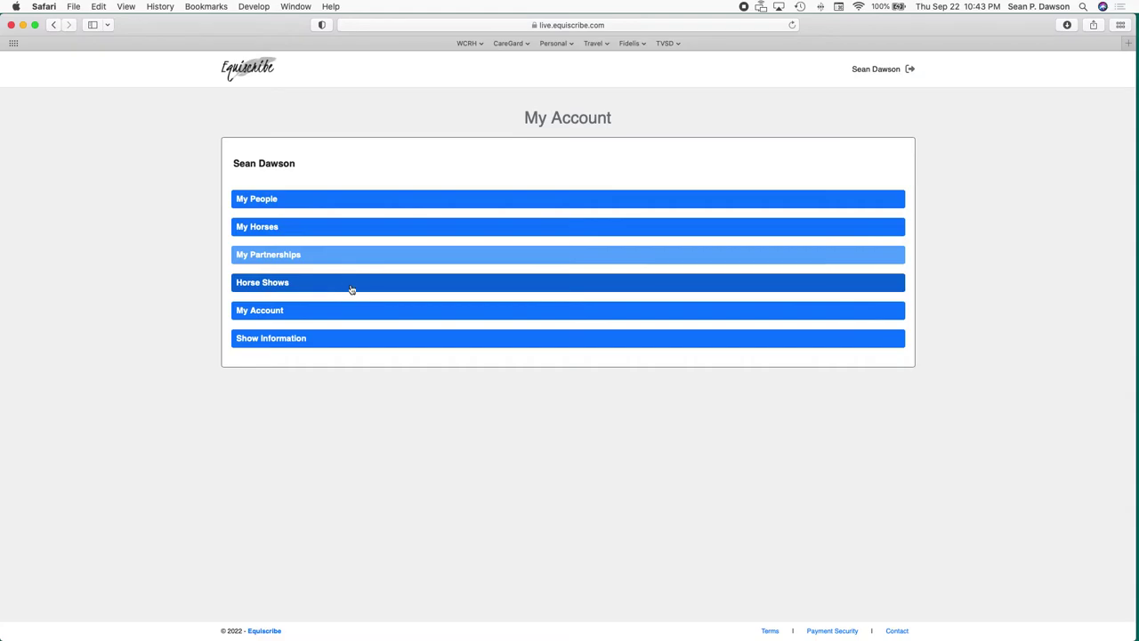
pyautogui.click(309, 313)
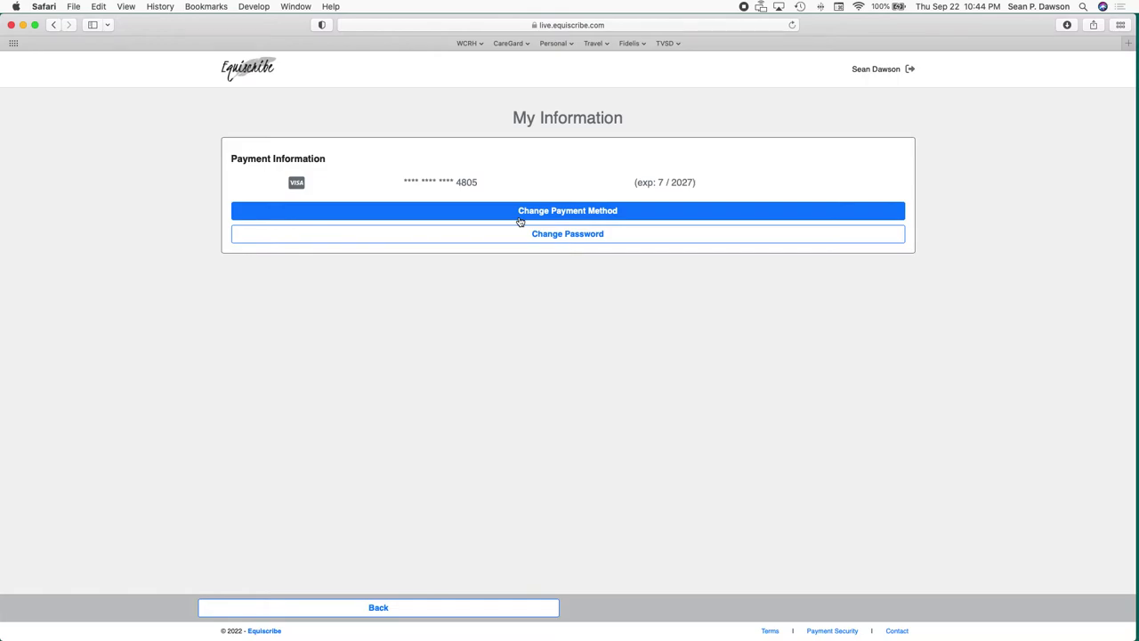
pyautogui.click(508, 612)
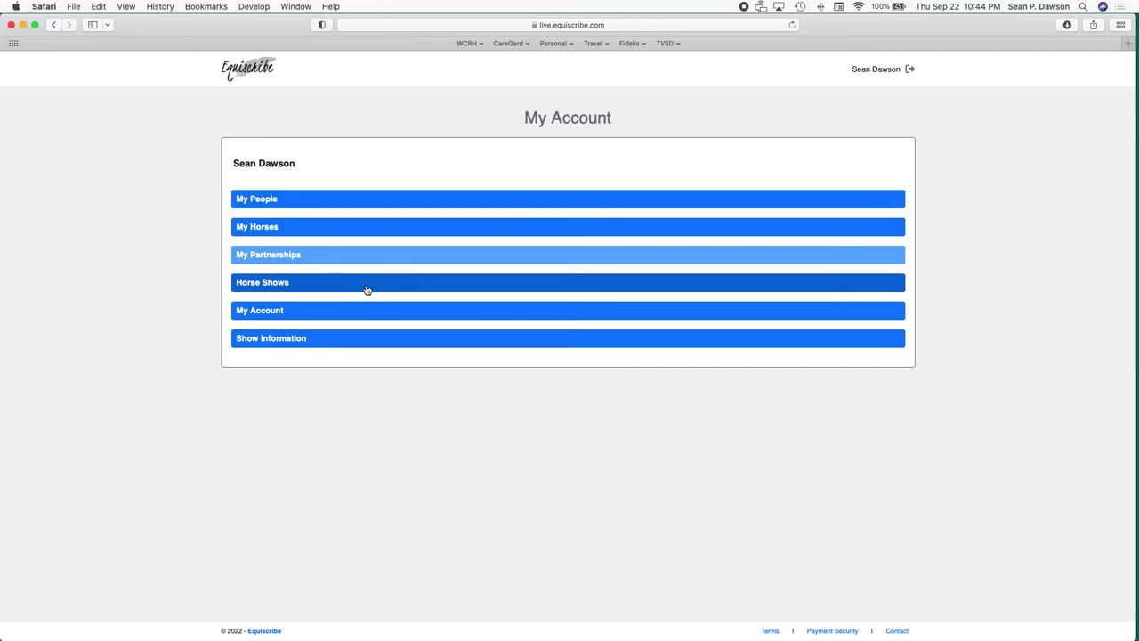
pyautogui.click(367, 288)
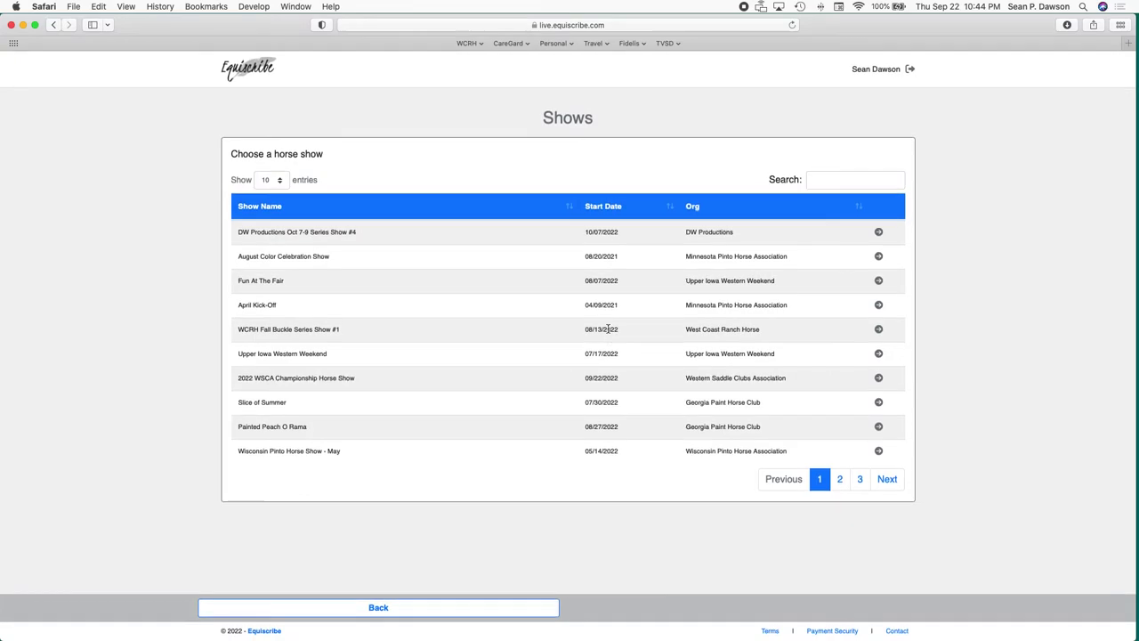
# Sort the Horse Shows list by Start Date descending, with DW Productions Series Show #4 first.
pyautogui.click(606, 210)
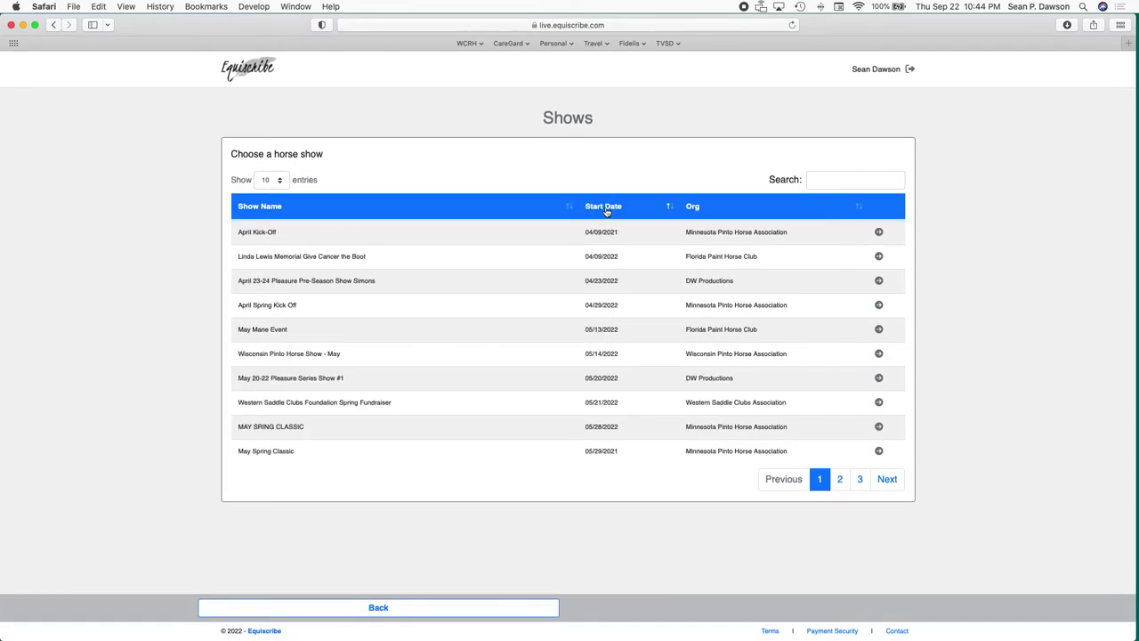
pyautogui.click(606, 210)
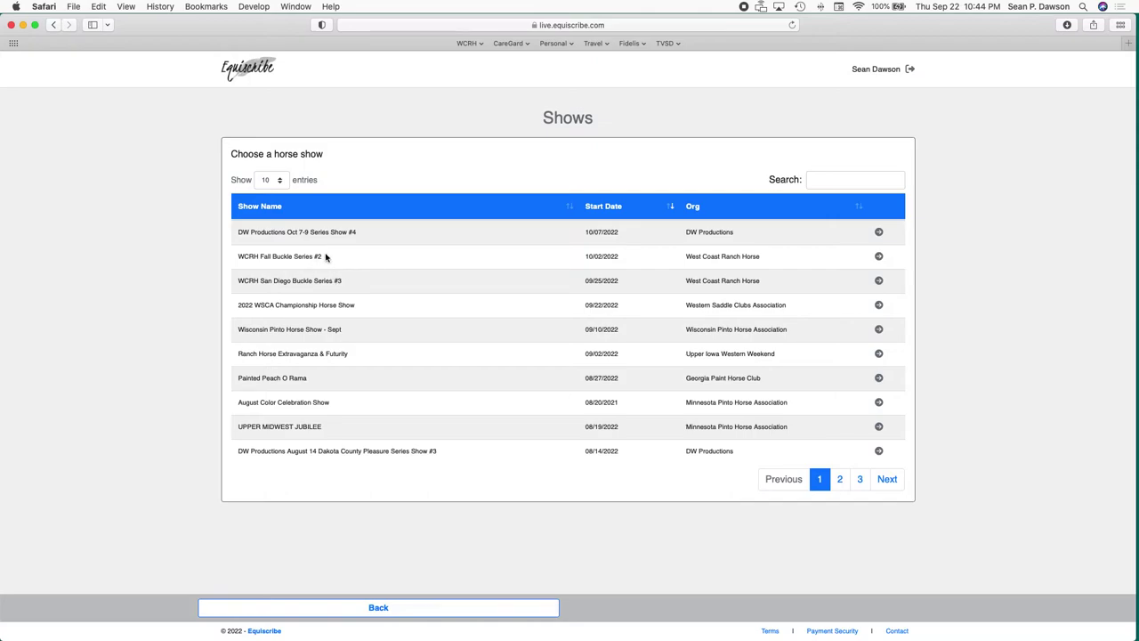
# Open WCRH San Diego Buckle Series #3 and review its four upcoming entries, then return to its overview.
pyautogui.click(879, 279)
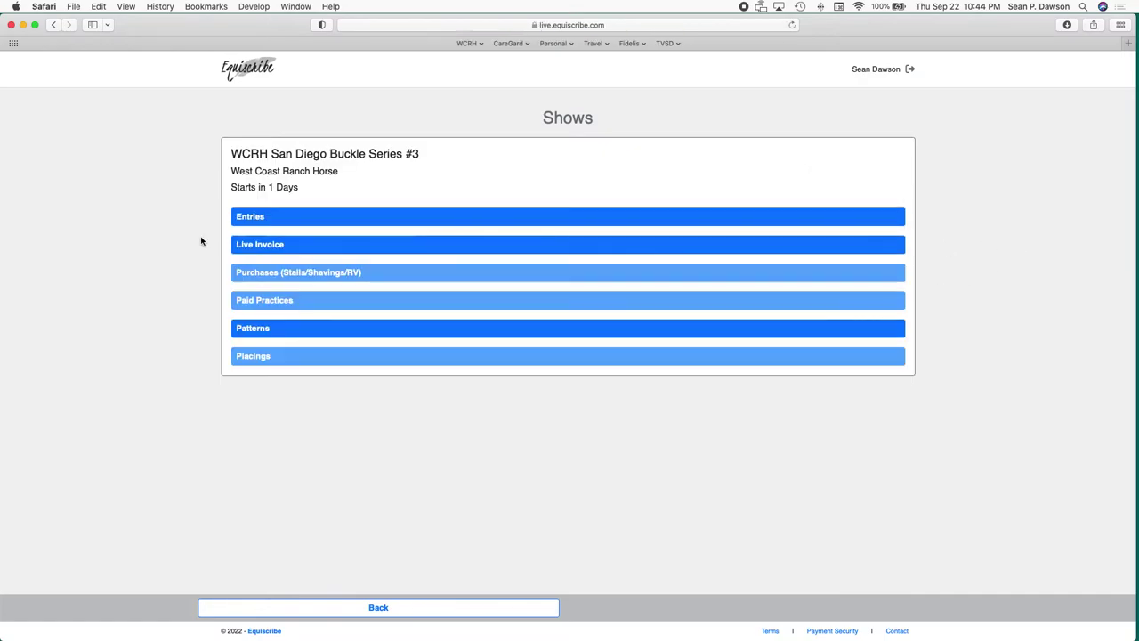
pyautogui.click(280, 216)
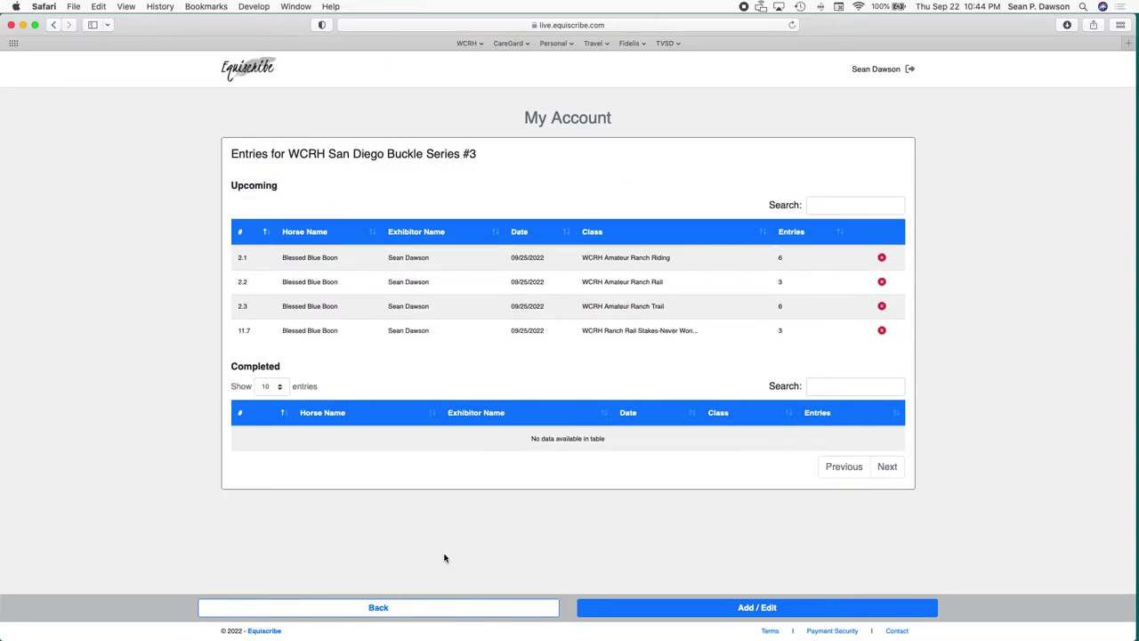
pyautogui.click(444, 611)
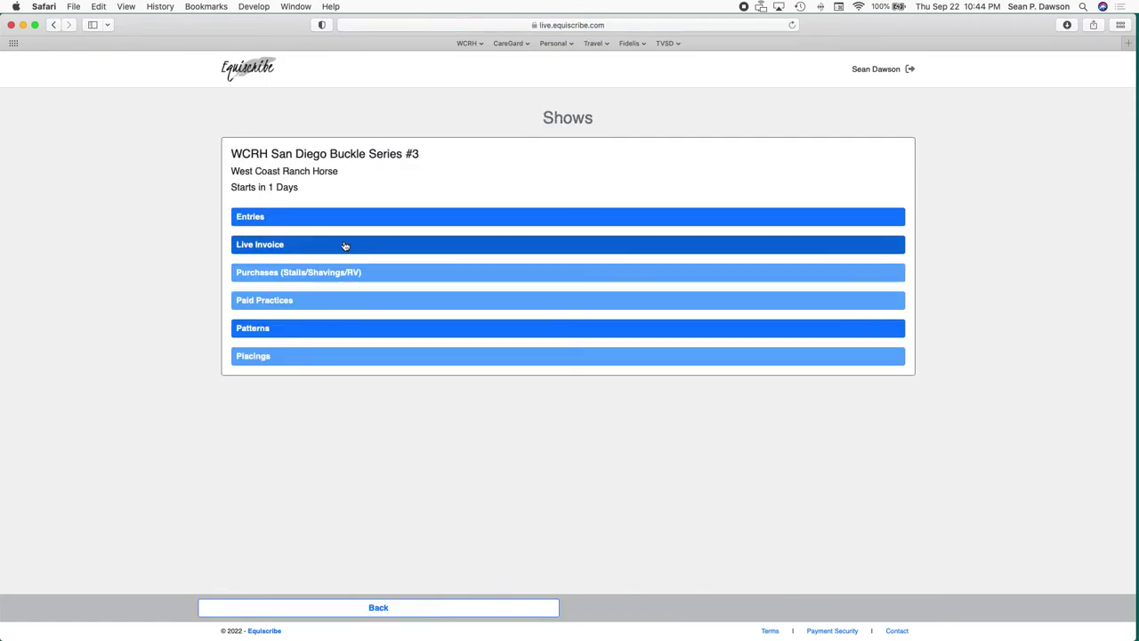
pyautogui.click(343, 249)
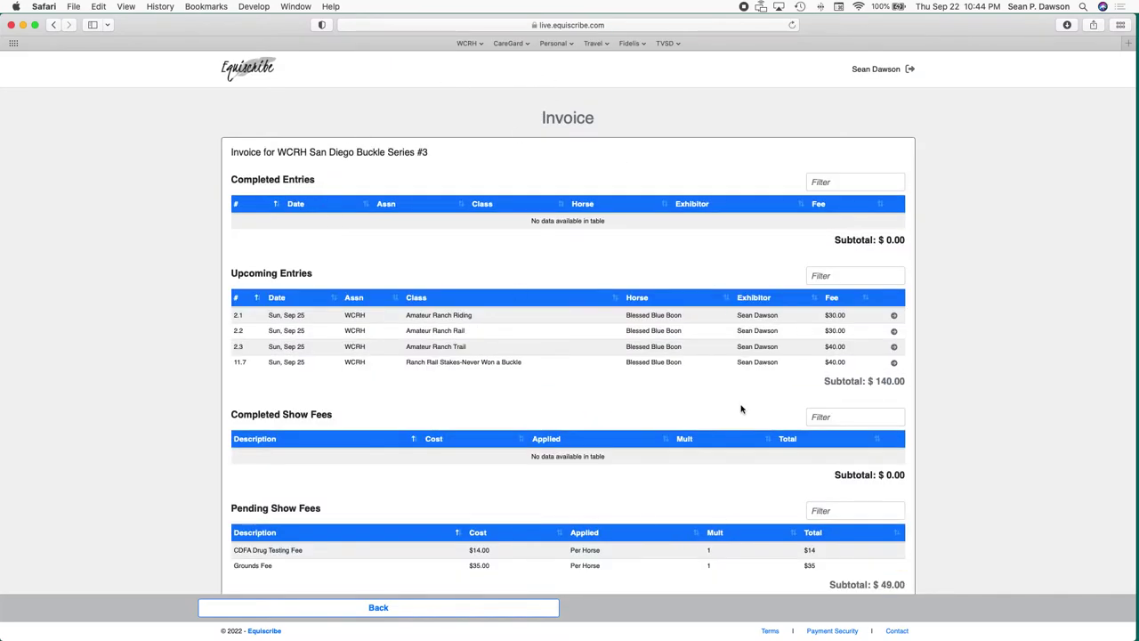
pyautogui.scroll(-5, 656, 499)
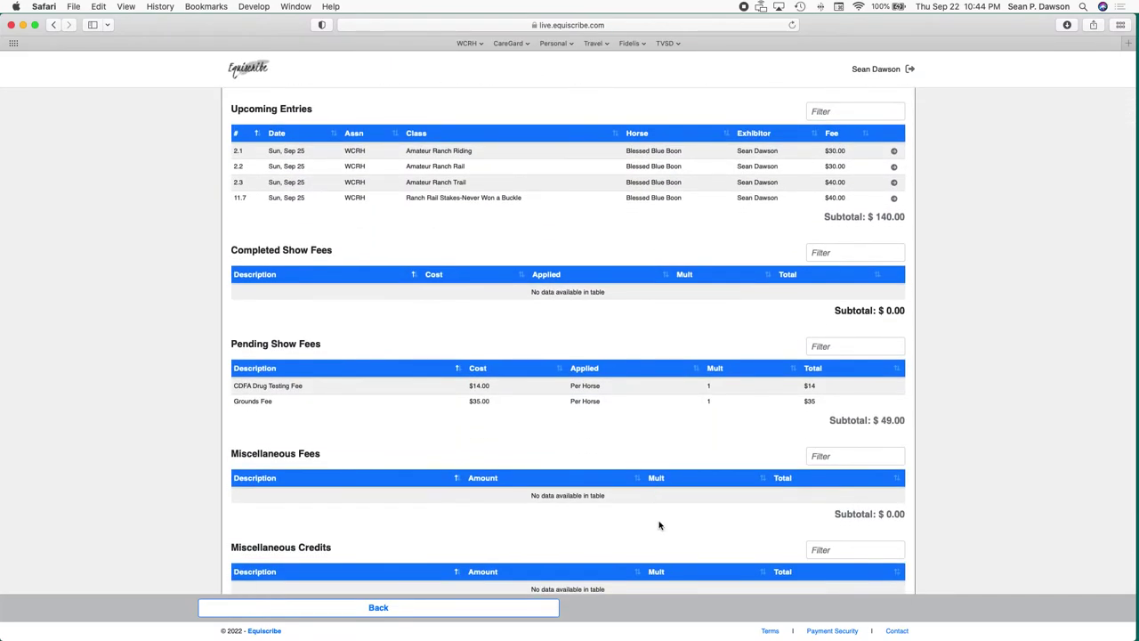
pyautogui.click(463, 610)
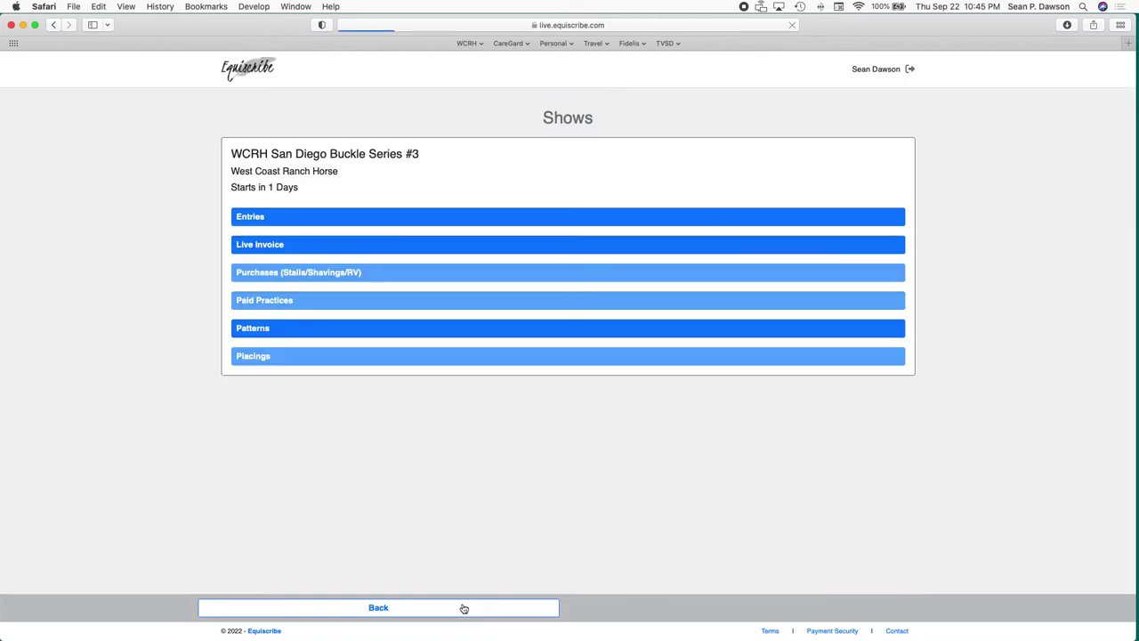
pyautogui.click(300, 356)
# Scratch the upcoming Blessed Blue Boon entries in classes 2.1, 2.2, 2.3 and 11.7.
pyautogui.click(334, 217)
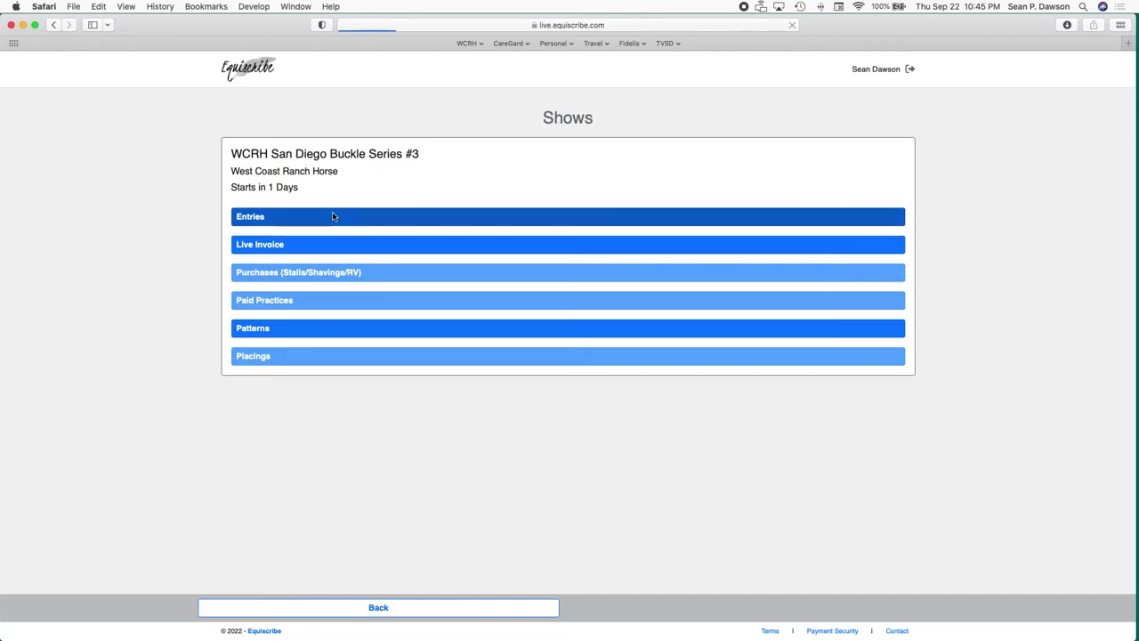
pyautogui.click(881, 257)
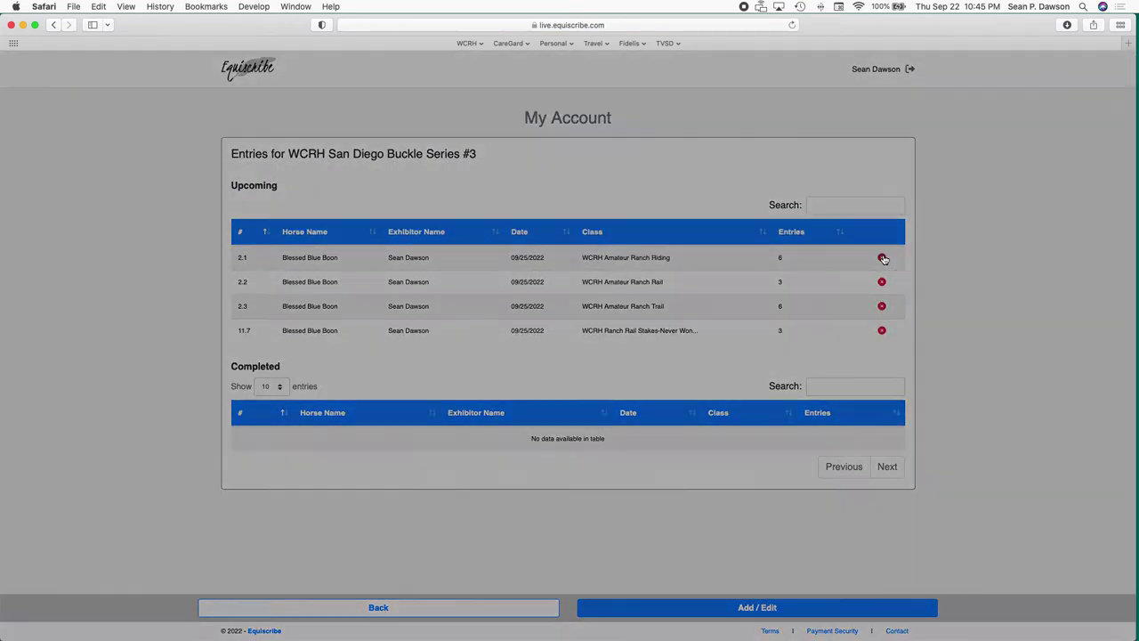
pyautogui.click(681, 387)
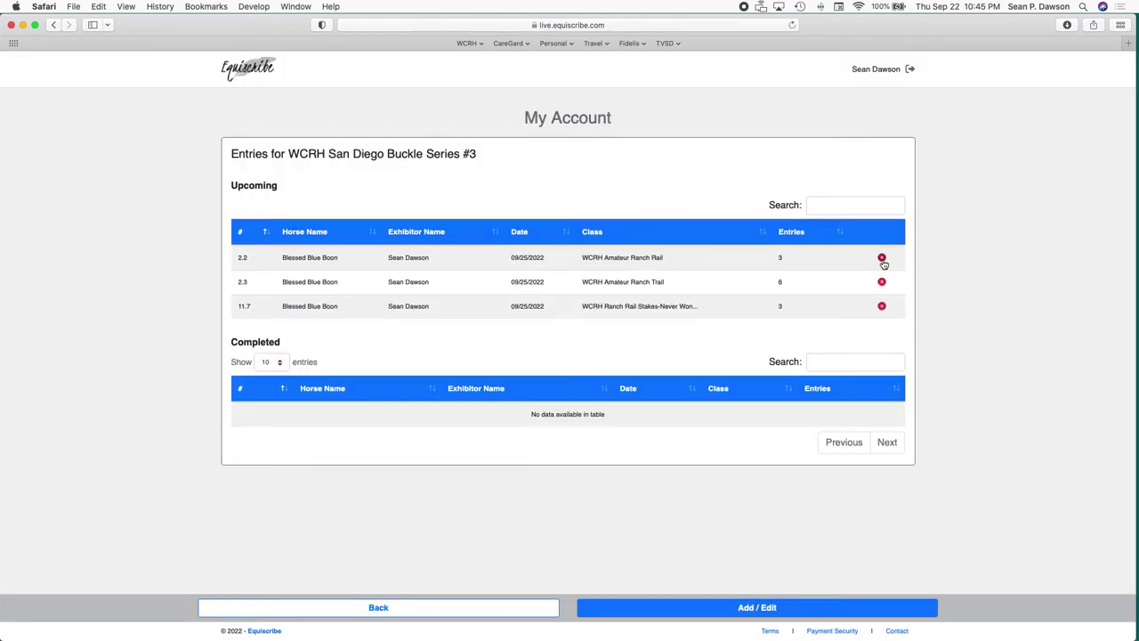
pyautogui.click(881, 258)
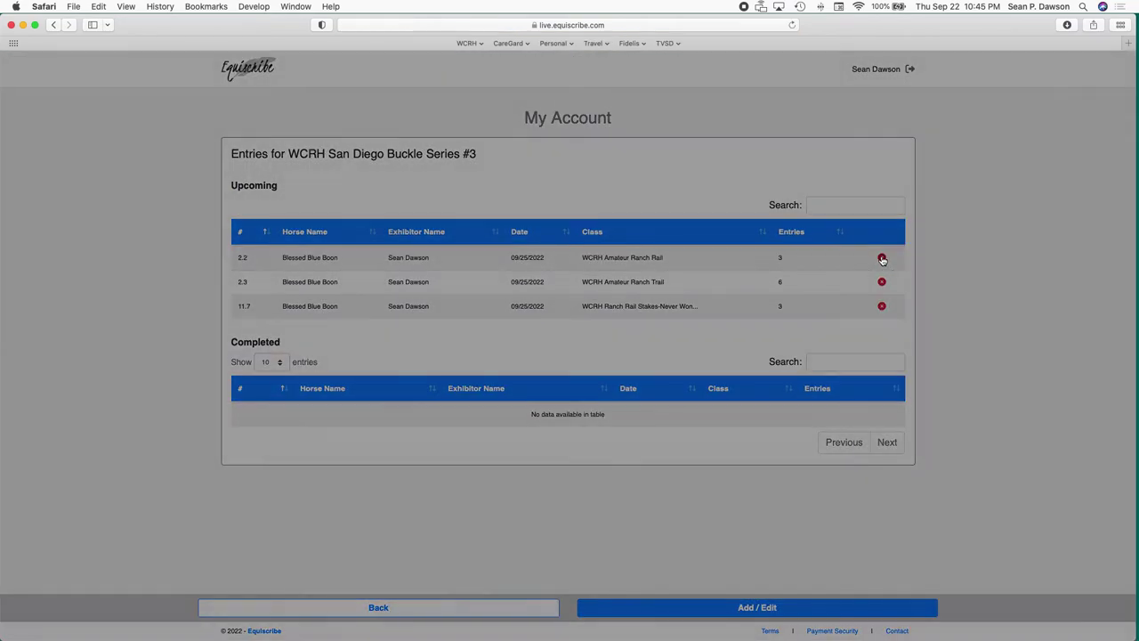
pyautogui.click(681, 388)
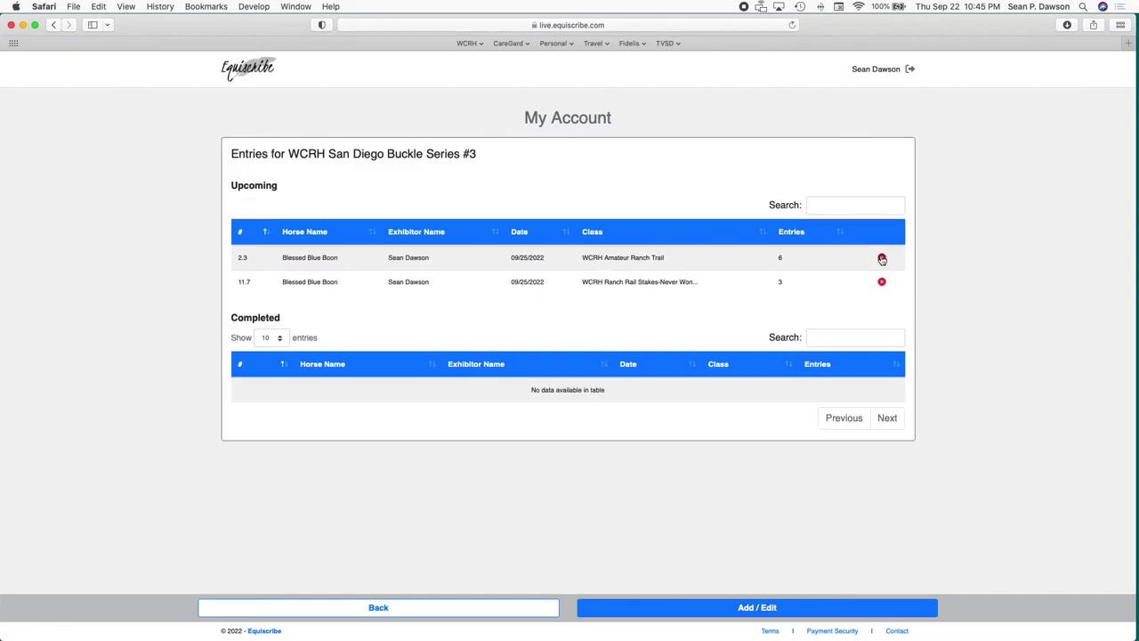
pyautogui.click(882, 257)
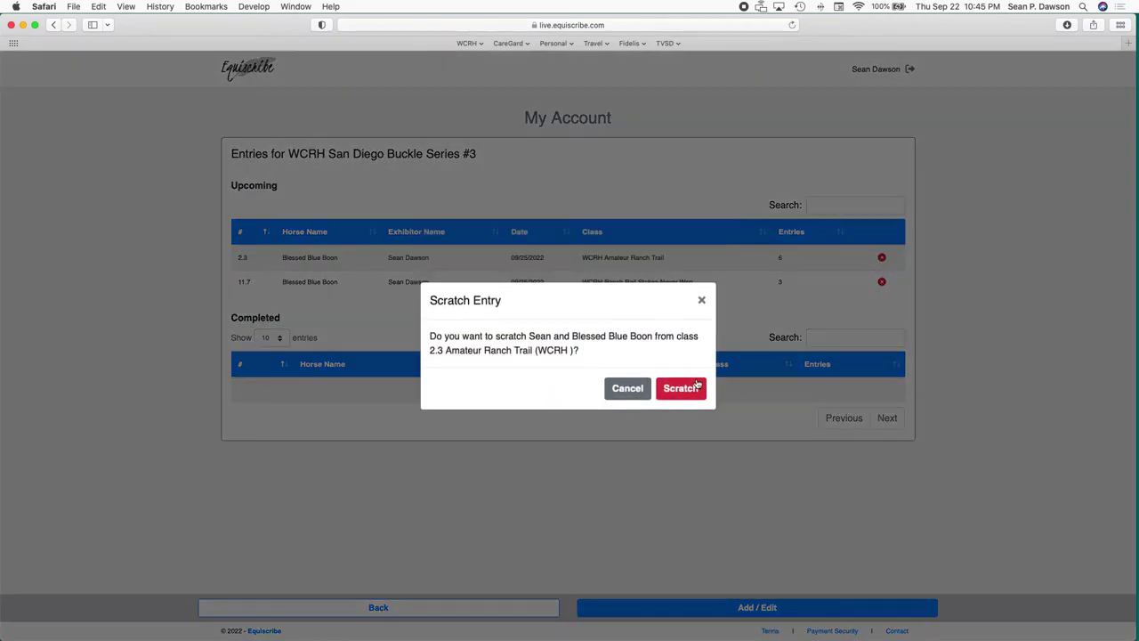
pyautogui.click(697, 385)
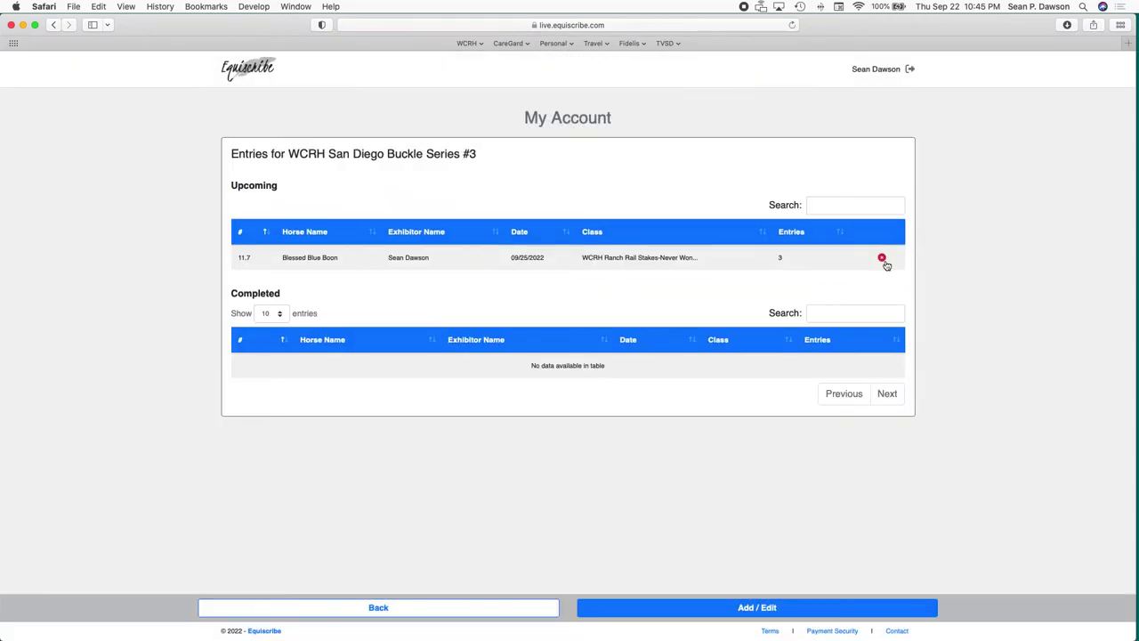
pyautogui.click(882, 258)
pyautogui.click(681, 388)
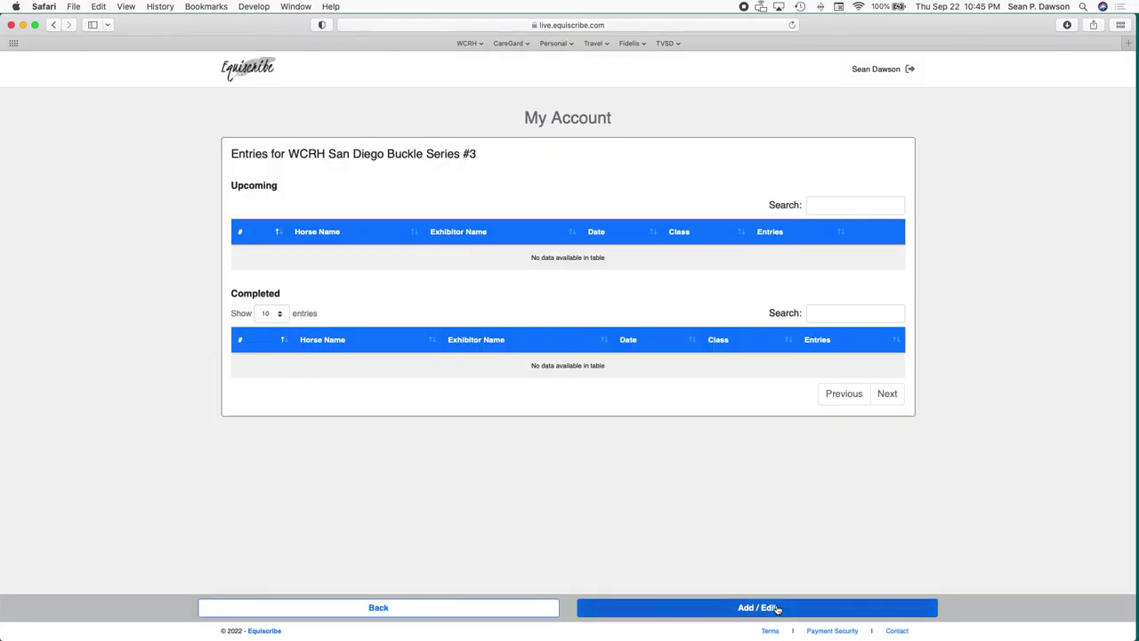
# Start new entries with the account holder as exhibitor and Blessed Blue Boon as horse.
pyautogui.click(776, 608)
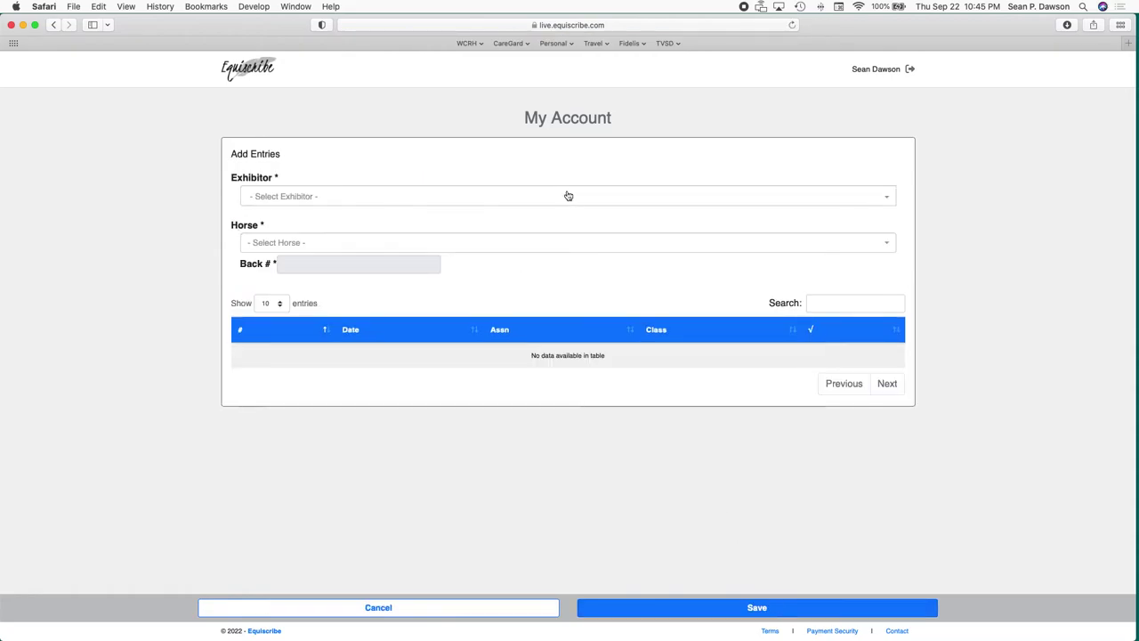
pyautogui.click(568, 196)
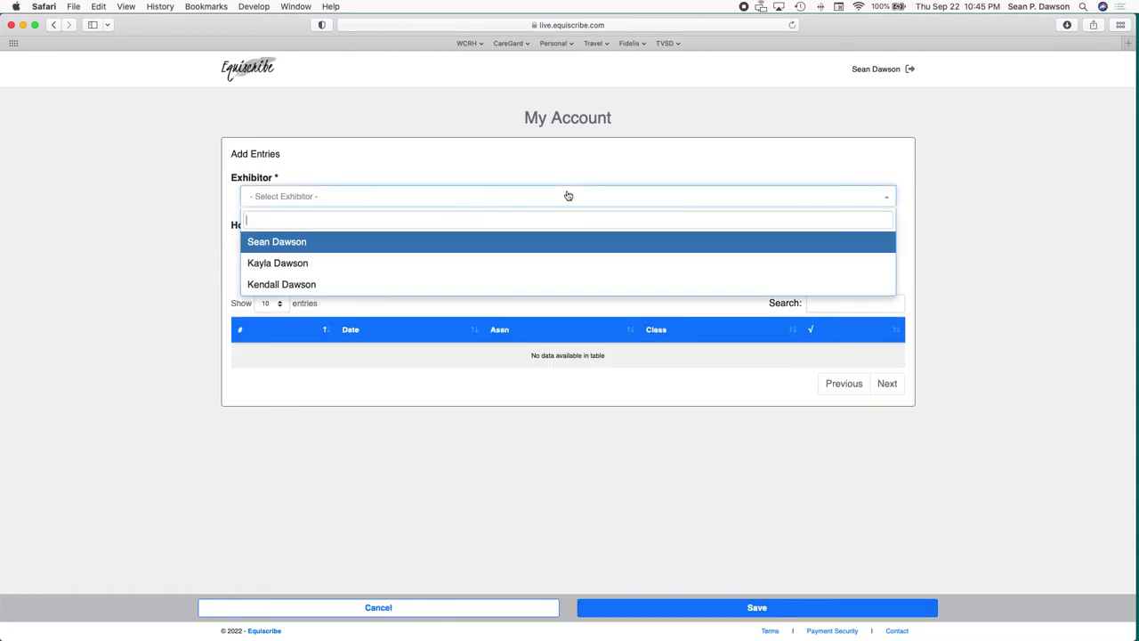
pyautogui.click(465, 246)
pyautogui.click(437, 246)
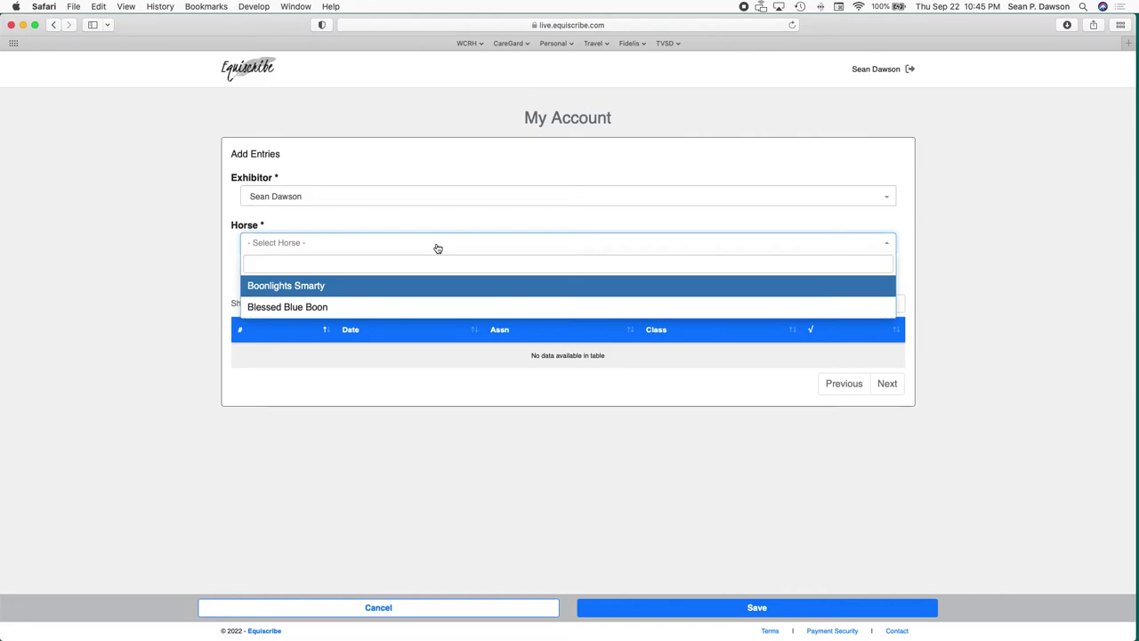
pyautogui.click(445, 307)
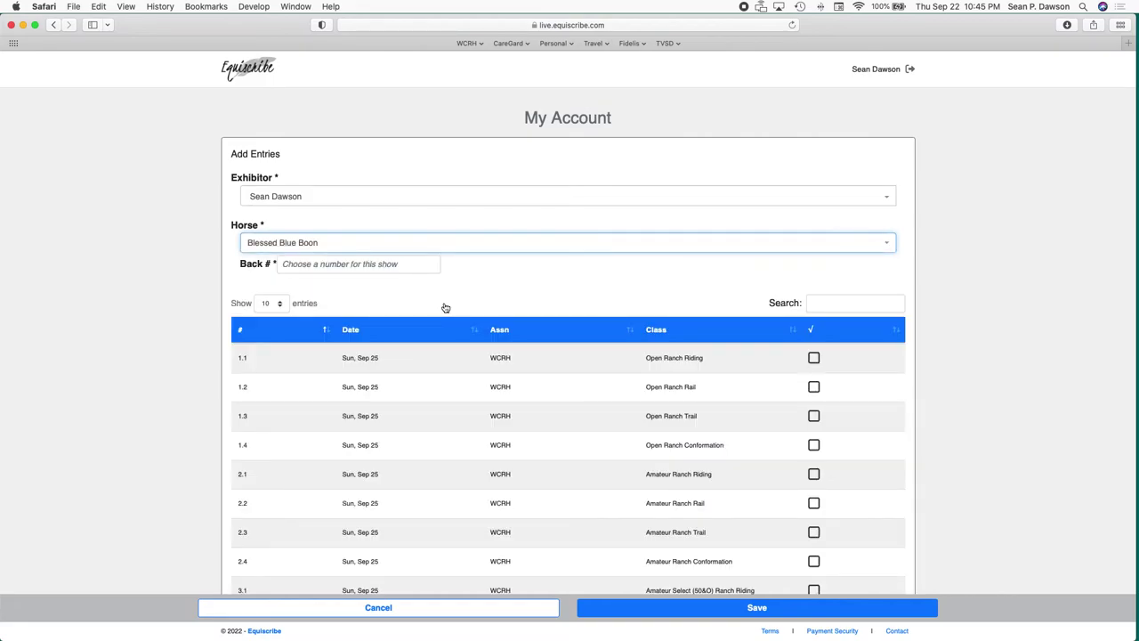
# Set back number 101 and show 50 classes per page in the class table.
pyautogui.click(405, 266)
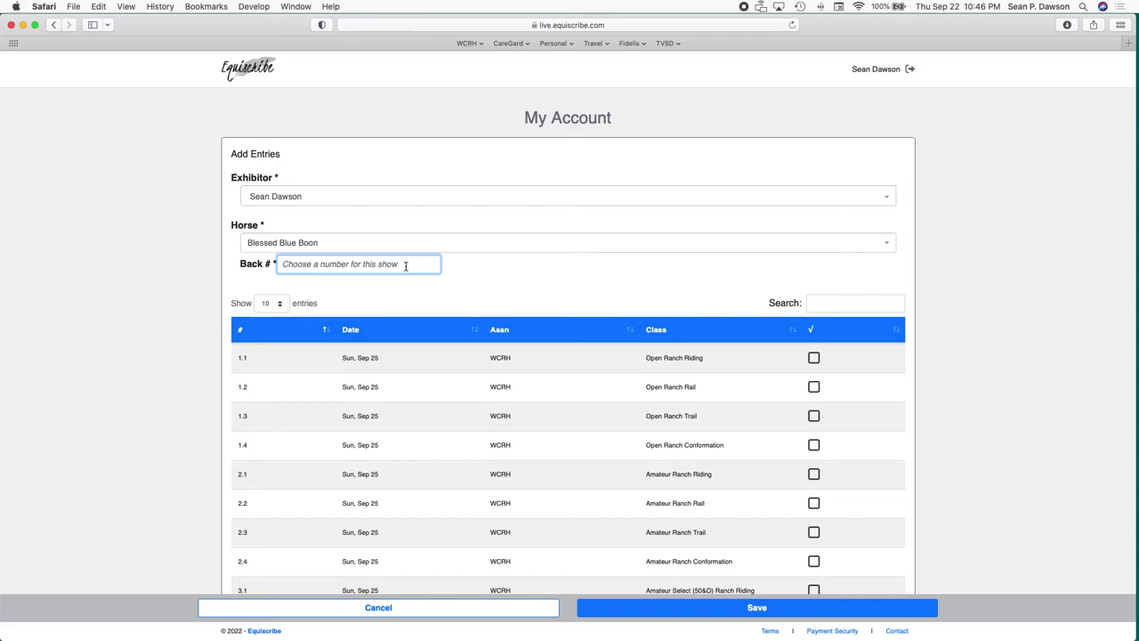
pyautogui.write('101')
pyautogui.doubleClick(378, 266)
pyautogui.press('BackSpace')
pyautogui.write('10')
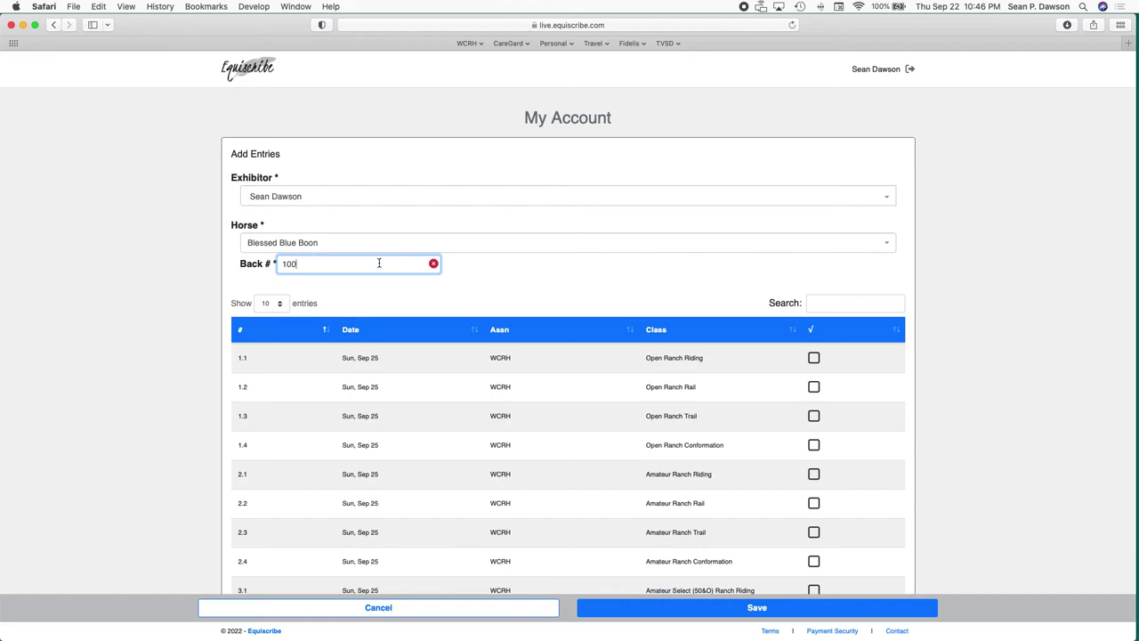
pyautogui.moveTo(358, 262); pyautogui.dragTo(211, 264)
pyautogui.write('101')
pyautogui.click(643, 269)
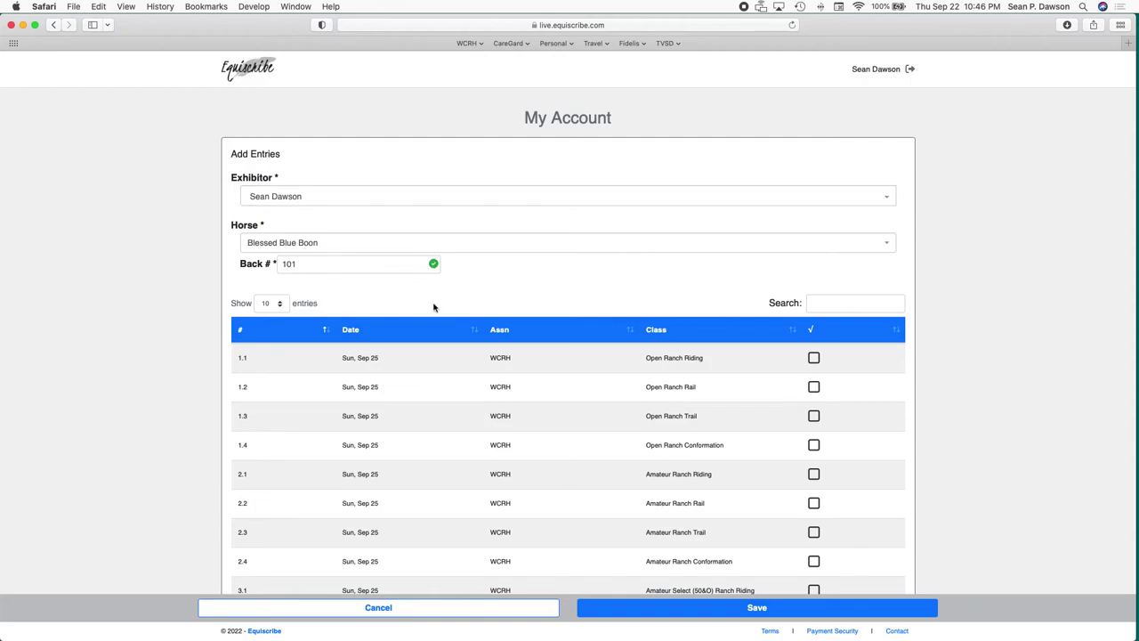
pyautogui.click(272, 303)
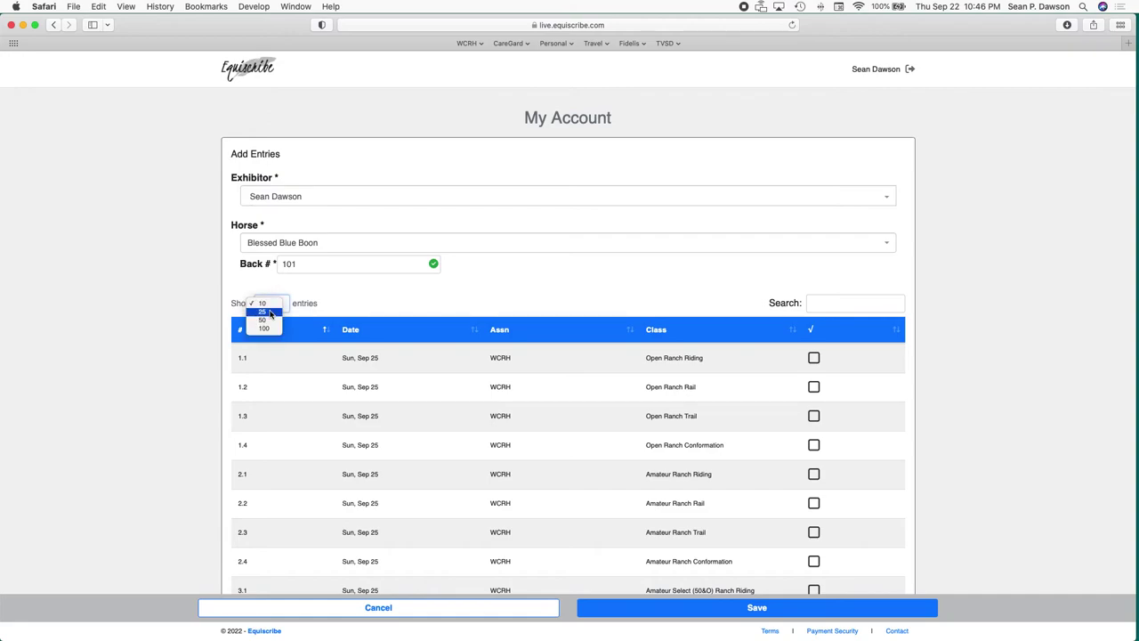
pyautogui.click(265, 319)
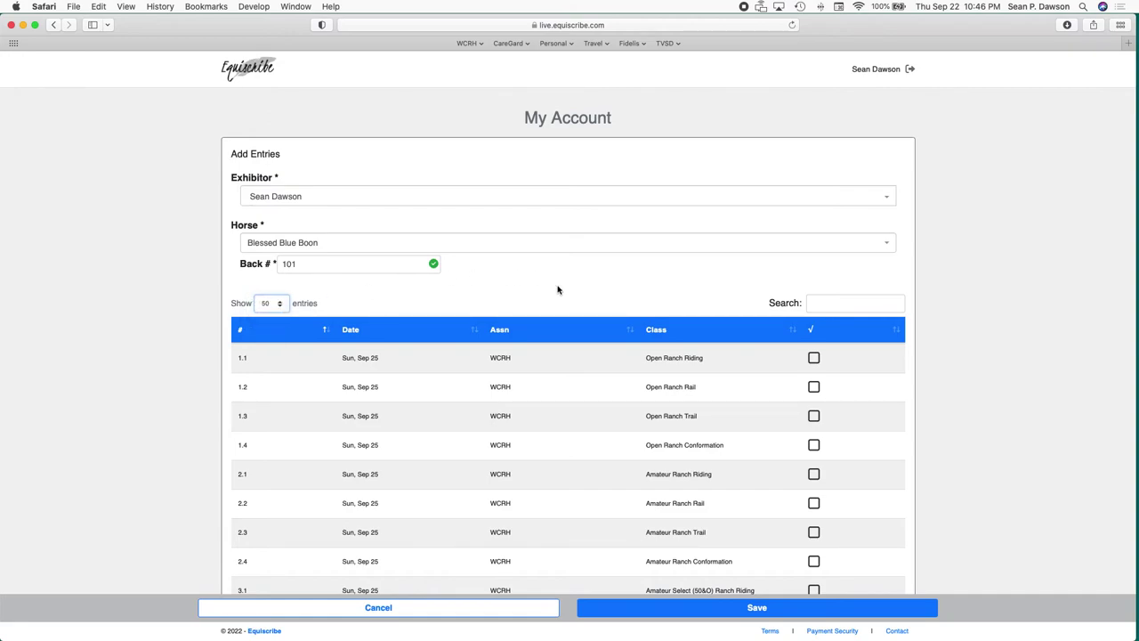
# Scroll through the Sun, Sep 25 WCRH classes, starting from 1.1 Open Ranch Riding.
pyautogui.scroll(-2, 570, 321)
pyautogui.scroll(-2, 570, 322)
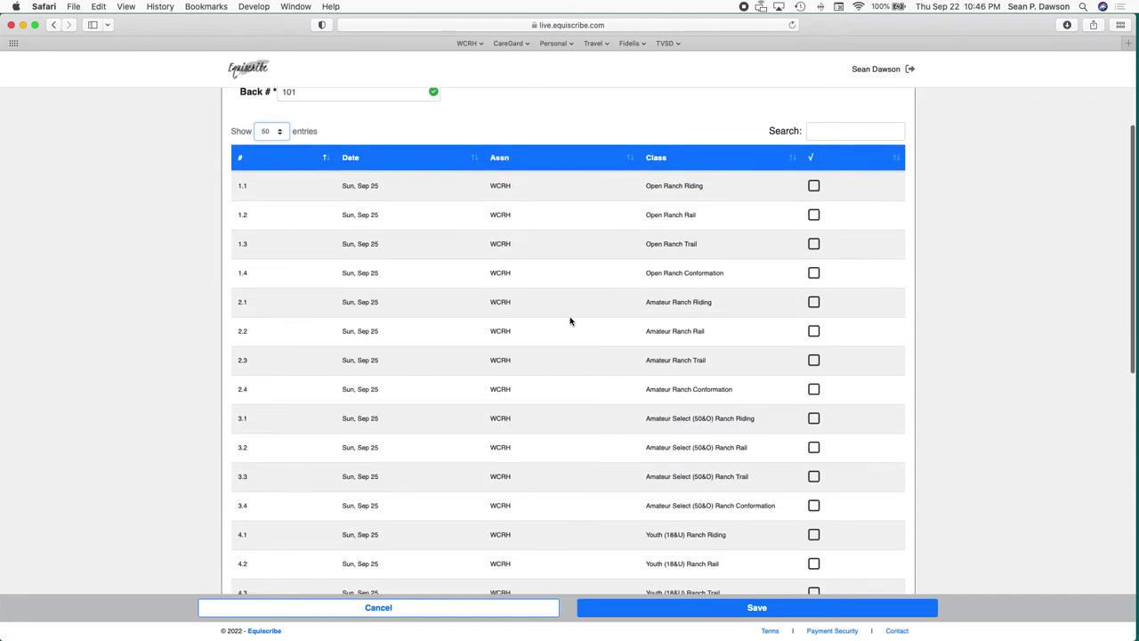
pyautogui.scroll(3, 570, 320)
pyautogui.scroll(-1, 559, 335)
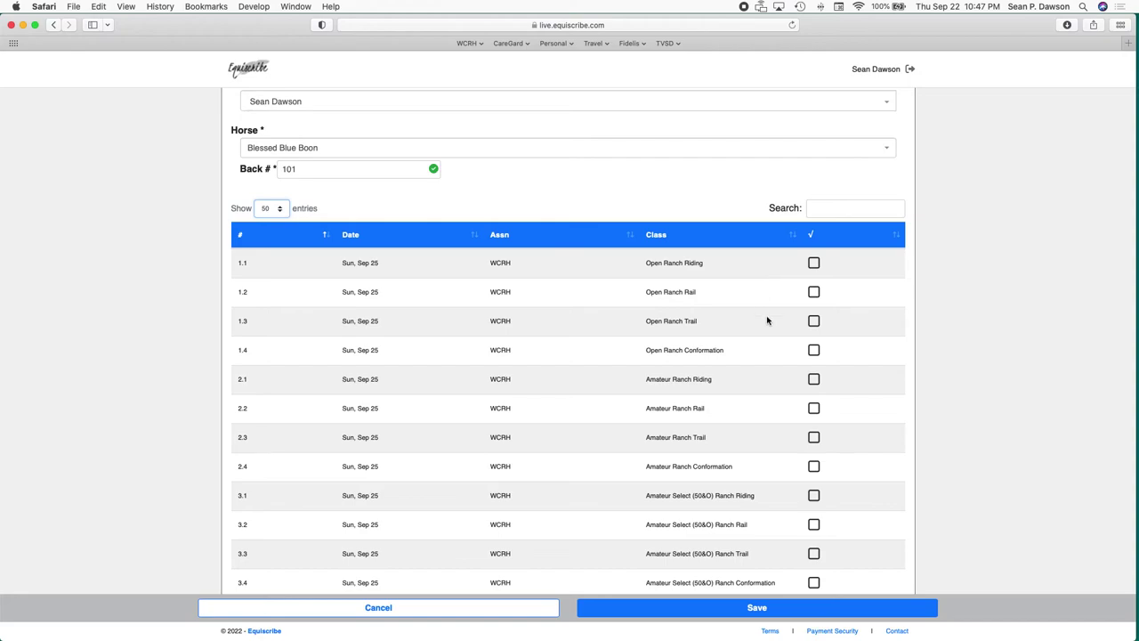
pyautogui.scroll(-2, 624, 436)
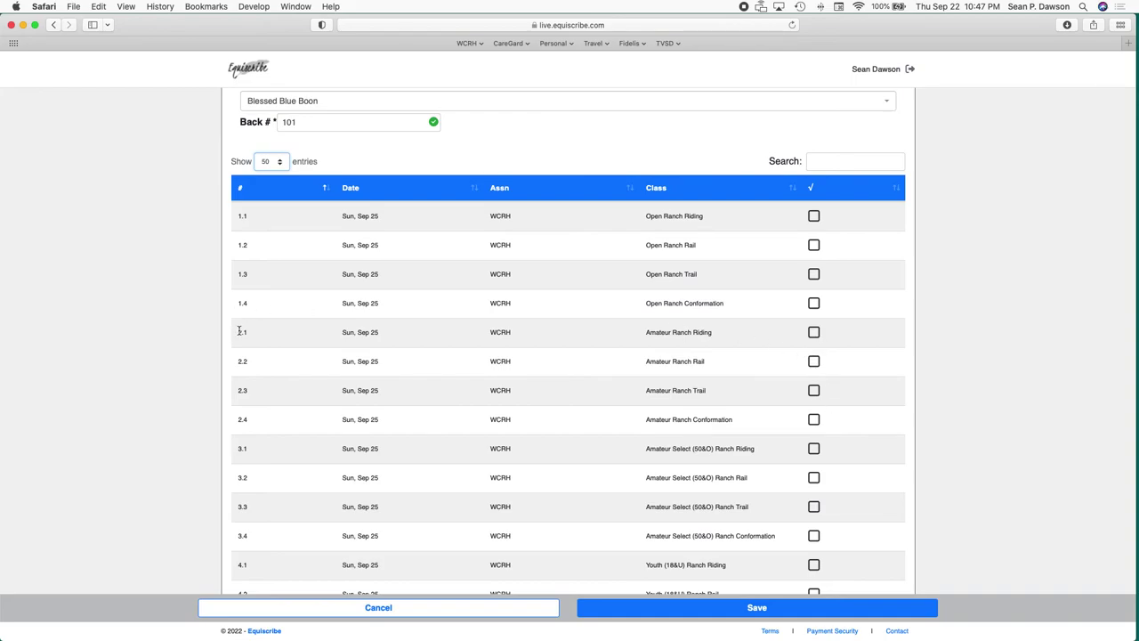
# Enter Blessed Blue Boon in Amateur Ranch classes 2.1–2.4 and 1.1 Open Ranch Riding, and save.
pyautogui.click(814, 334)
pyautogui.click(814, 361)
pyautogui.click(815, 389)
pyautogui.click(815, 419)
pyautogui.scroll(-2, 718, 428)
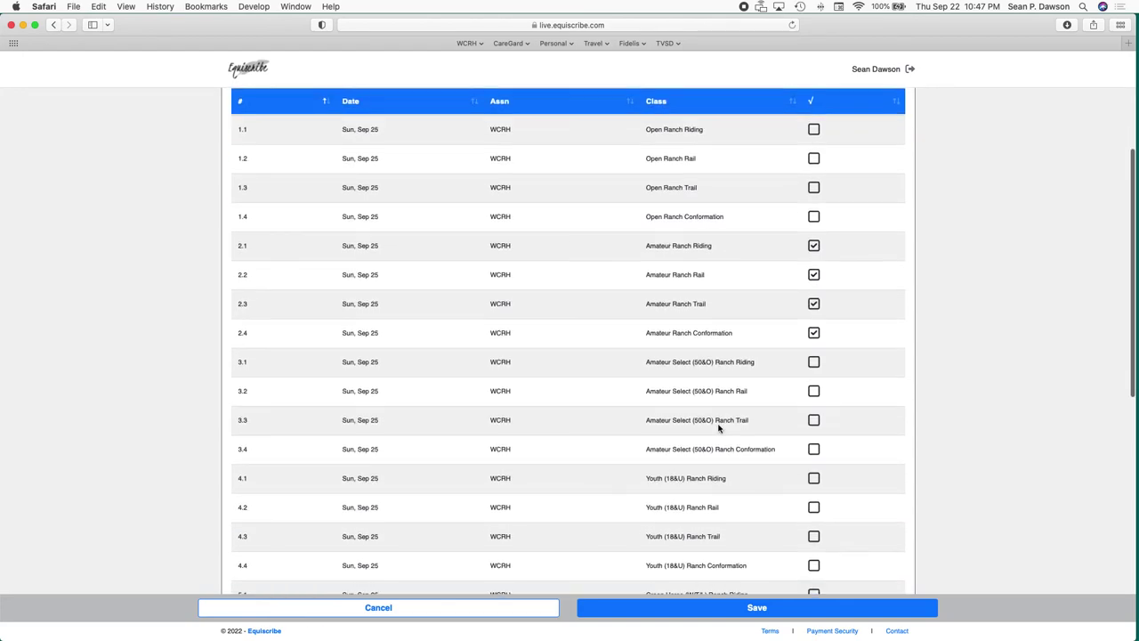
pyautogui.scroll(3, 719, 428)
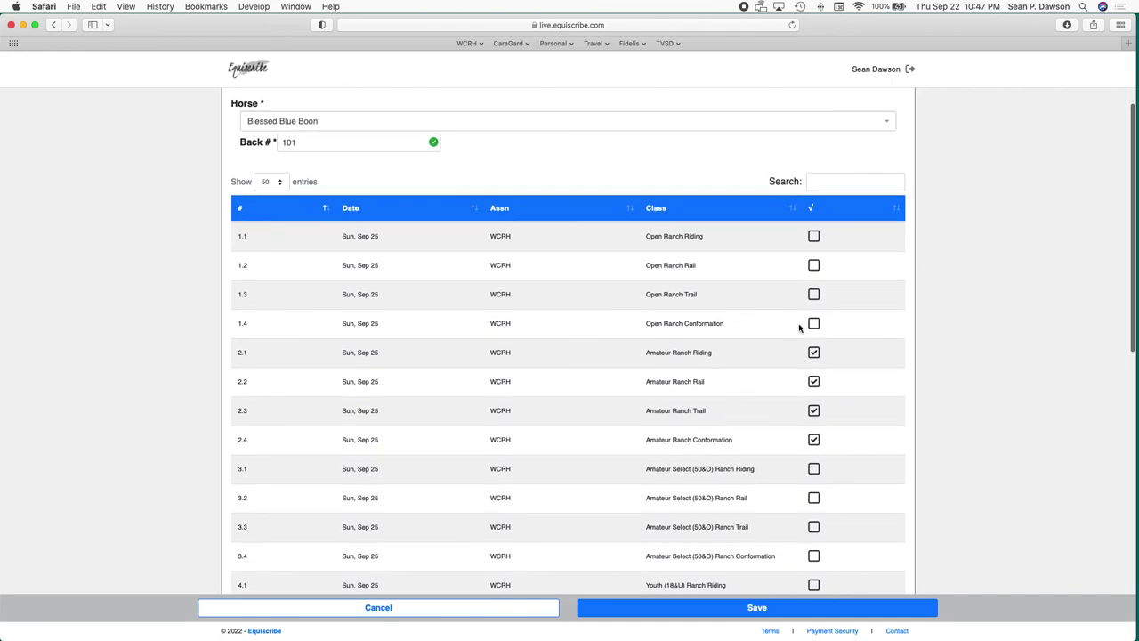
pyautogui.click(814, 238)
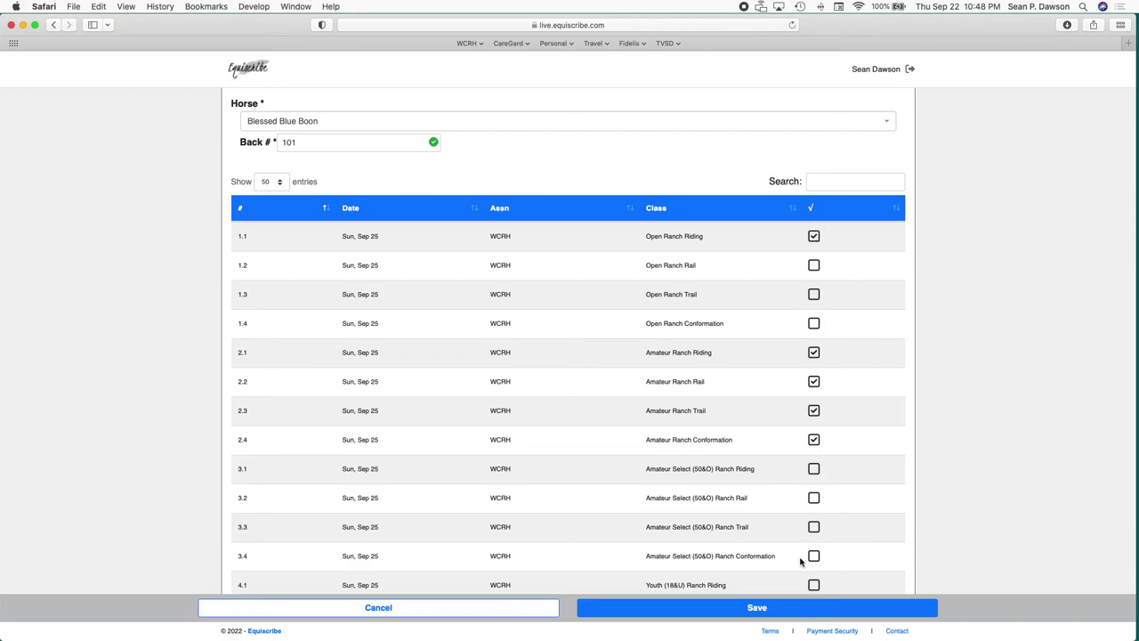
pyautogui.click(806, 613)
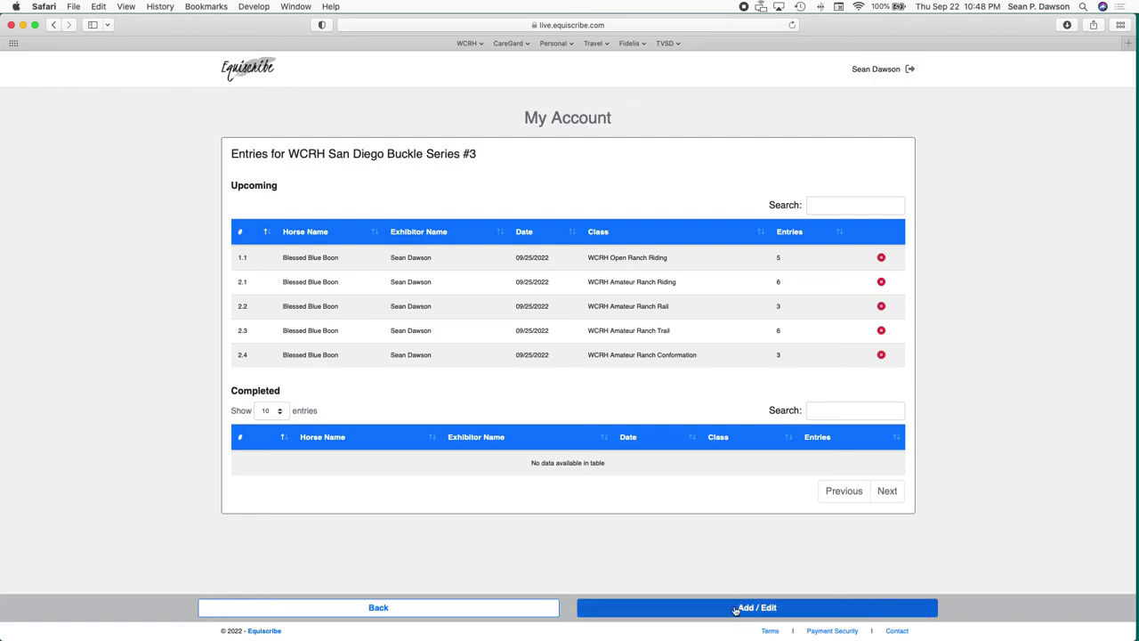
pyautogui.click(481, 608)
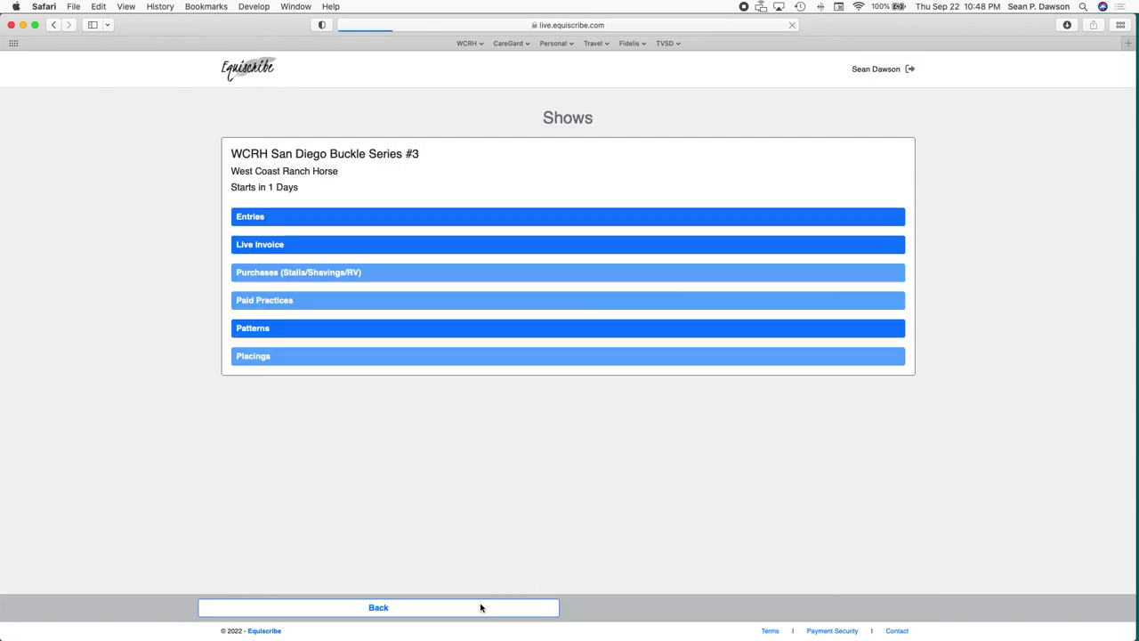
# Review the live invoice: five entries totalling $160.00 plus $49.00 pending show fees.
pyautogui.click(344, 248)
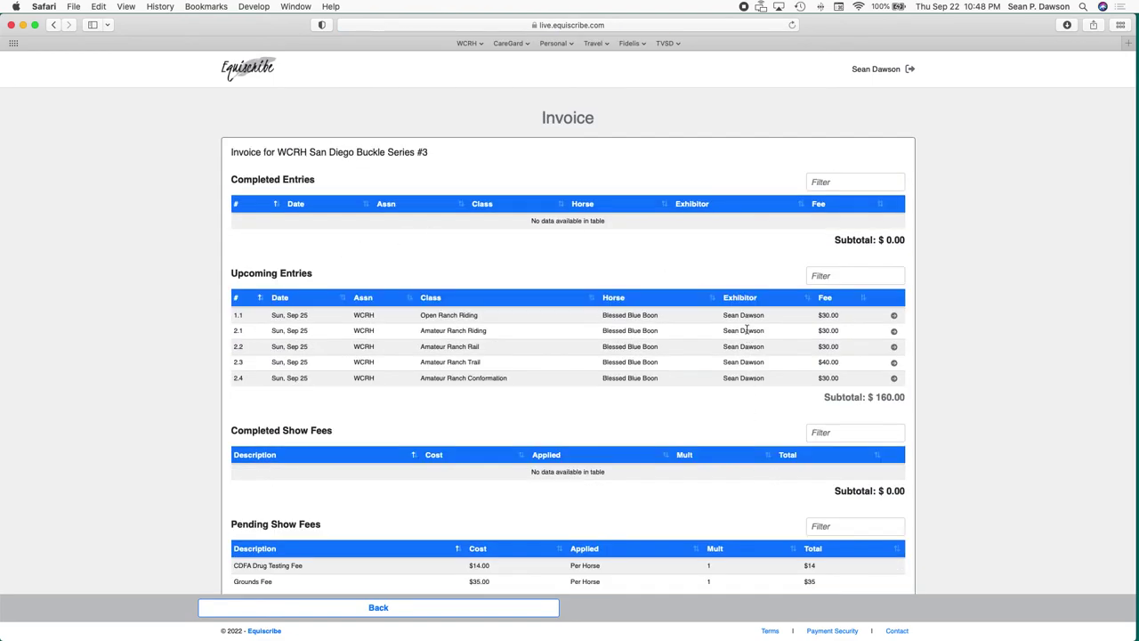
pyautogui.scroll(-2, 781, 329)
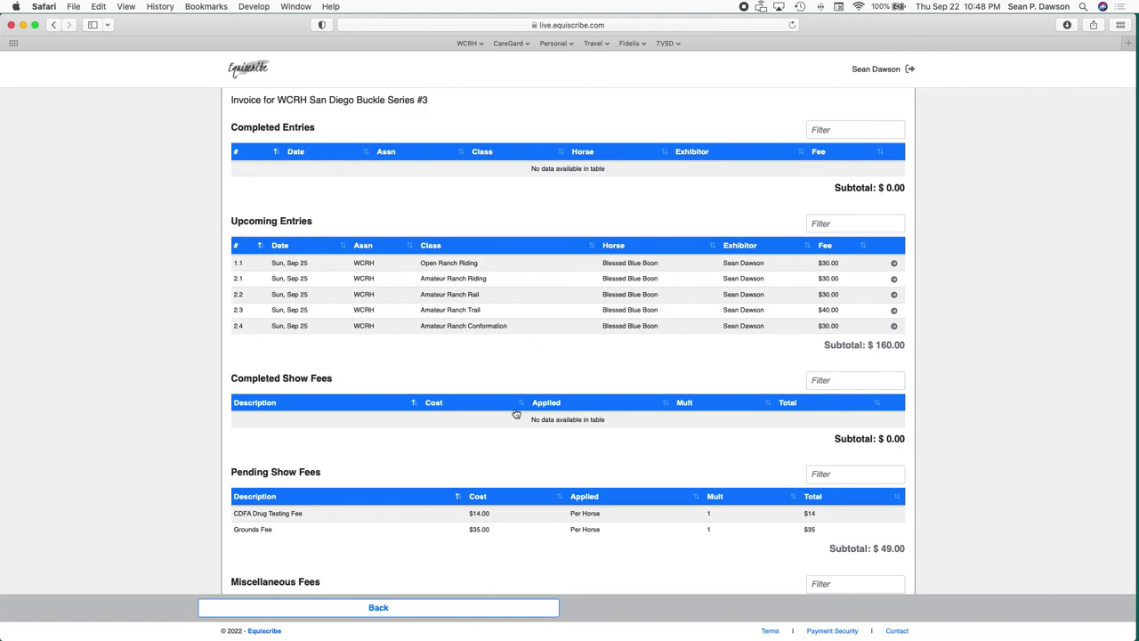
pyautogui.scroll(-5, 515, 414)
pyautogui.scroll(-2, 515, 414)
pyautogui.scroll(7, 515, 413)
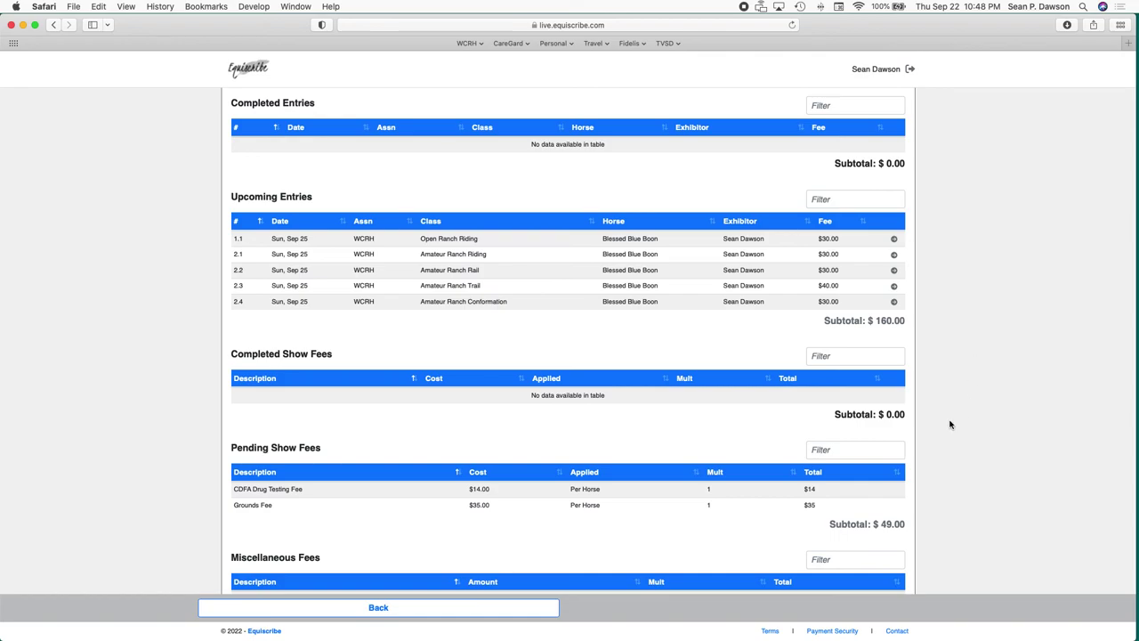
pyautogui.scroll(2, 986, 396)
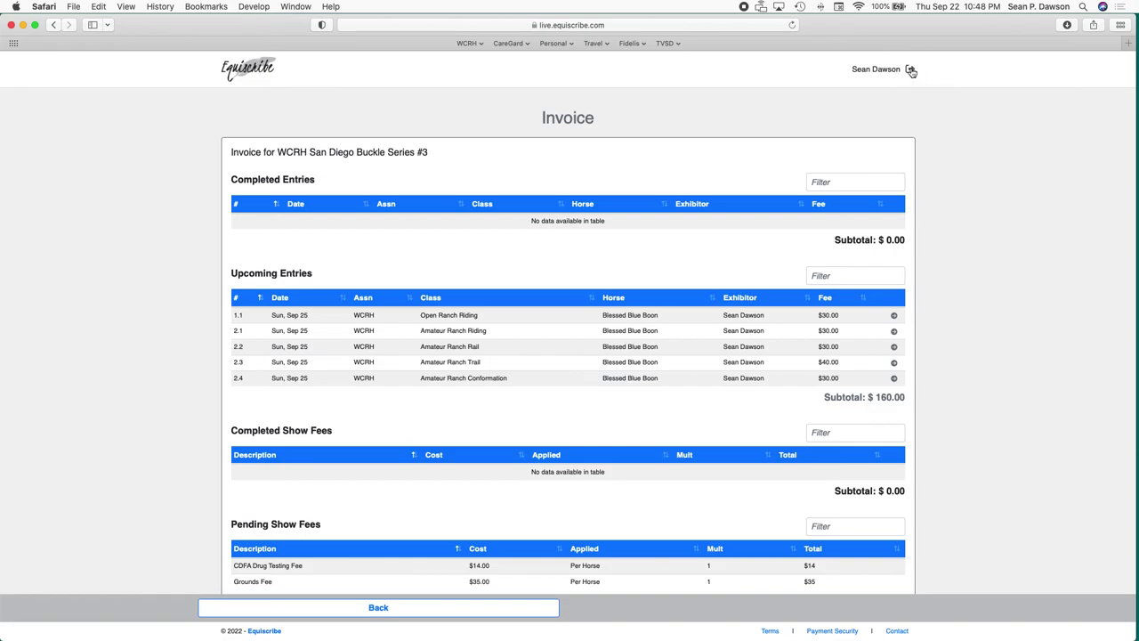
# Sign out and view the 2022 WSCA Championship working orders in the public Show Viewer.
pyautogui.click(911, 70)
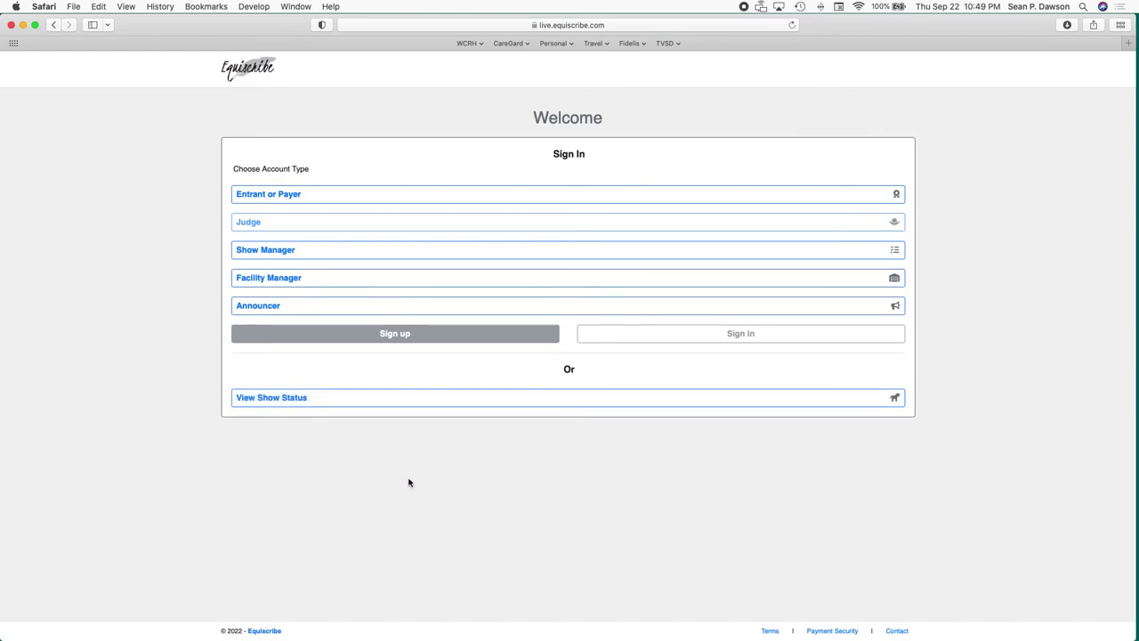
pyautogui.click(426, 397)
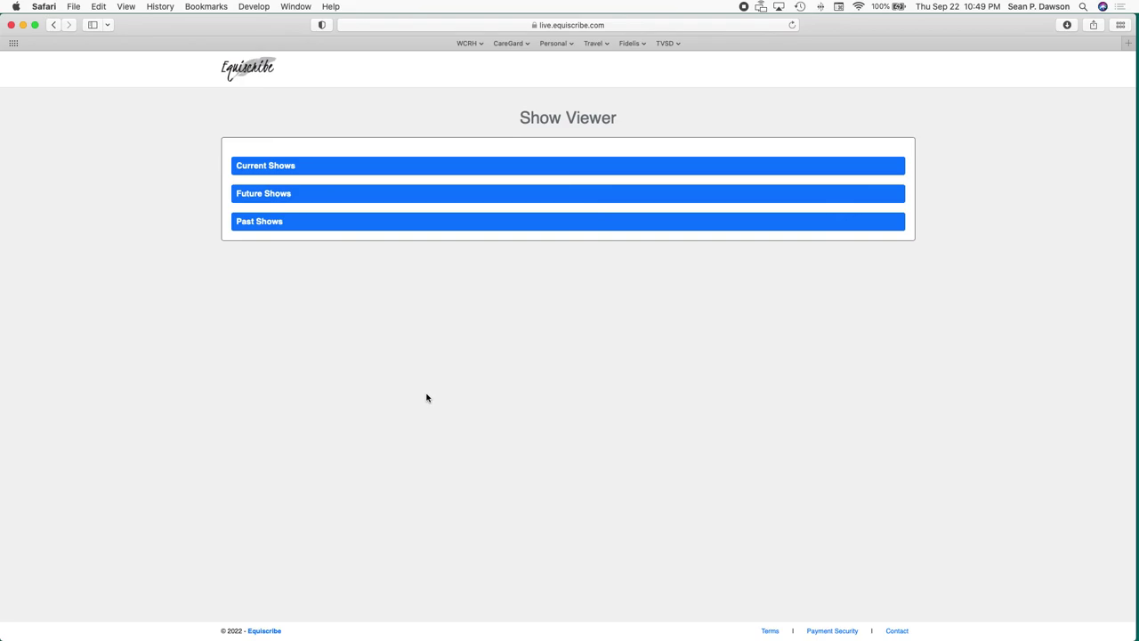
pyautogui.click(361, 167)
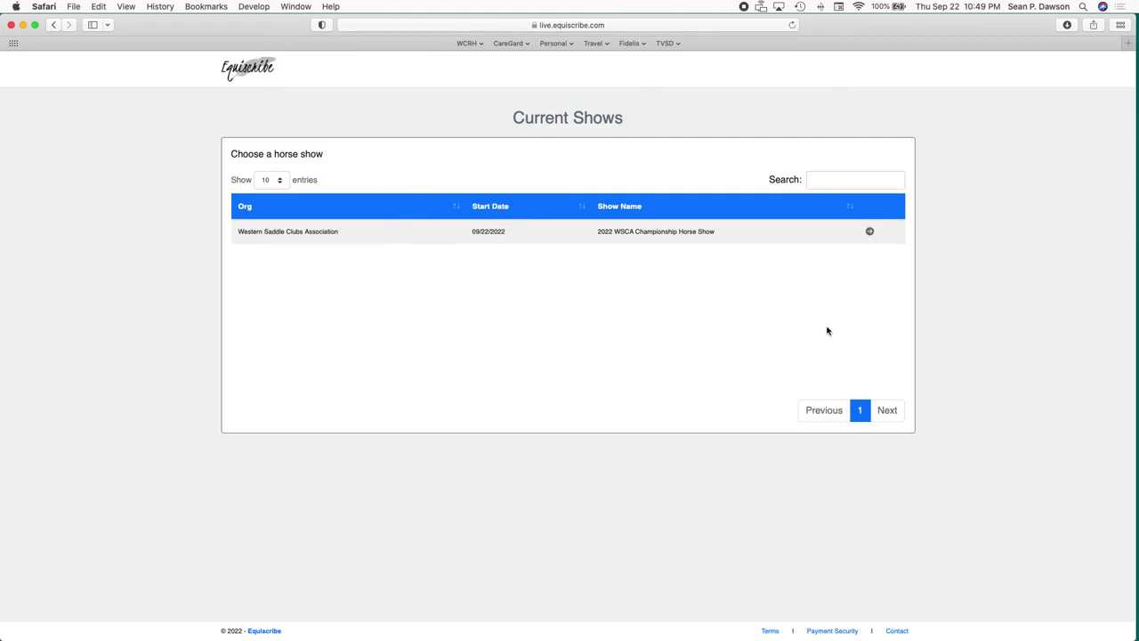
pyautogui.click(871, 233)
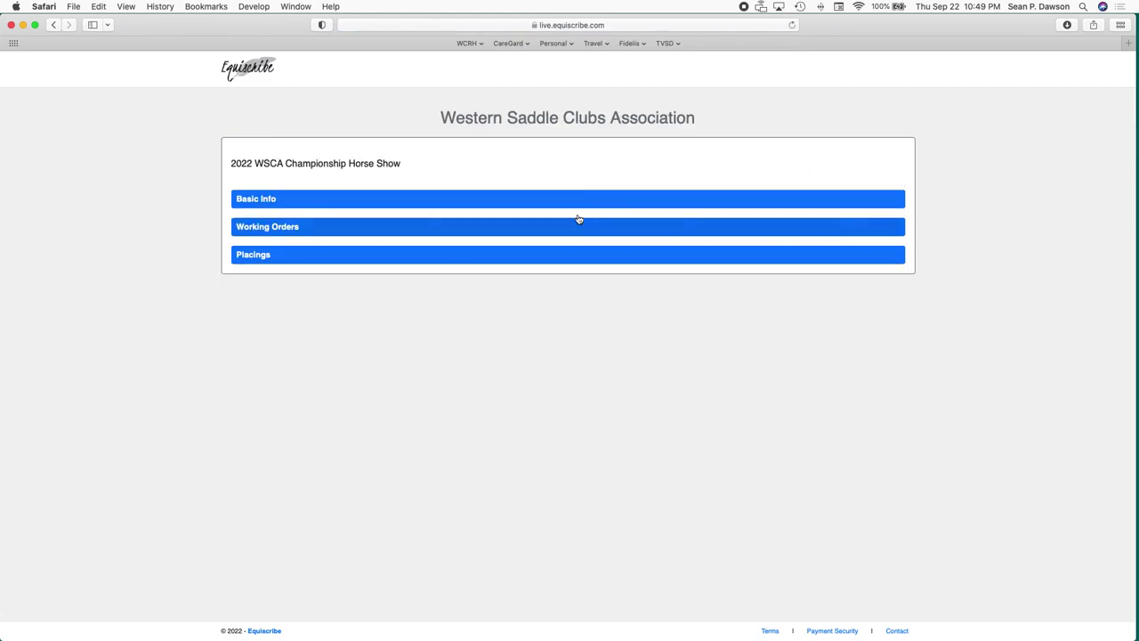
pyautogui.click(404, 228)
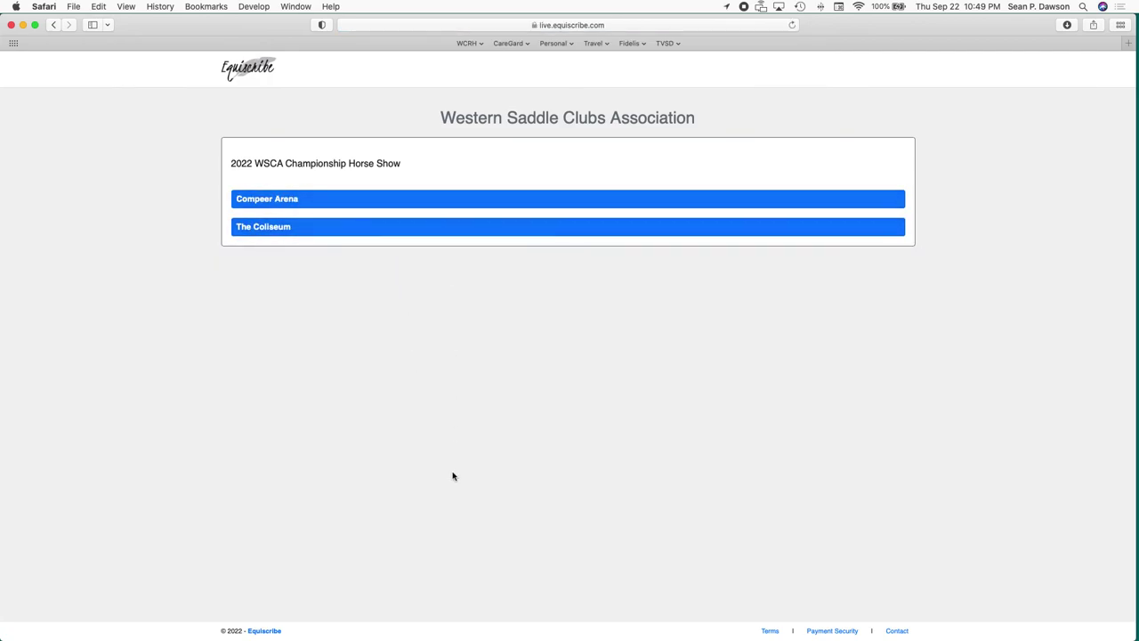
# Browse the 2022 WSCA Championship placings, then reopen the public Show Viewer from the welcome page.
pyautogui.click(54, 25)
pyautogui.click(370, 255)
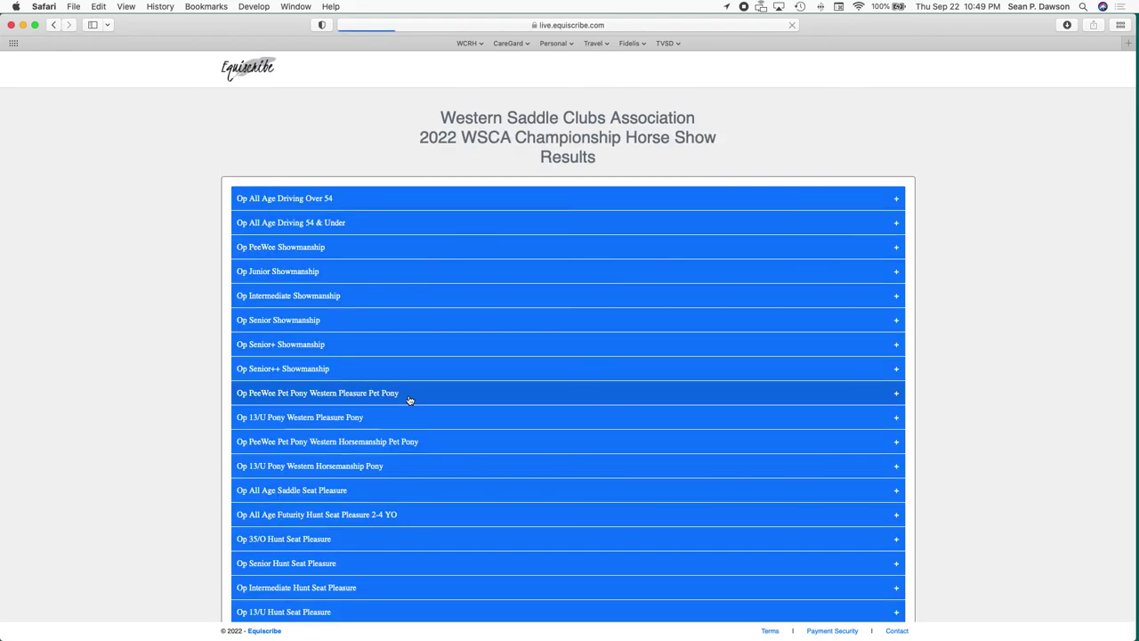
pyautogui.scroll(-5, 408, 399)
pyautogui.scroll(5, 407, 399)
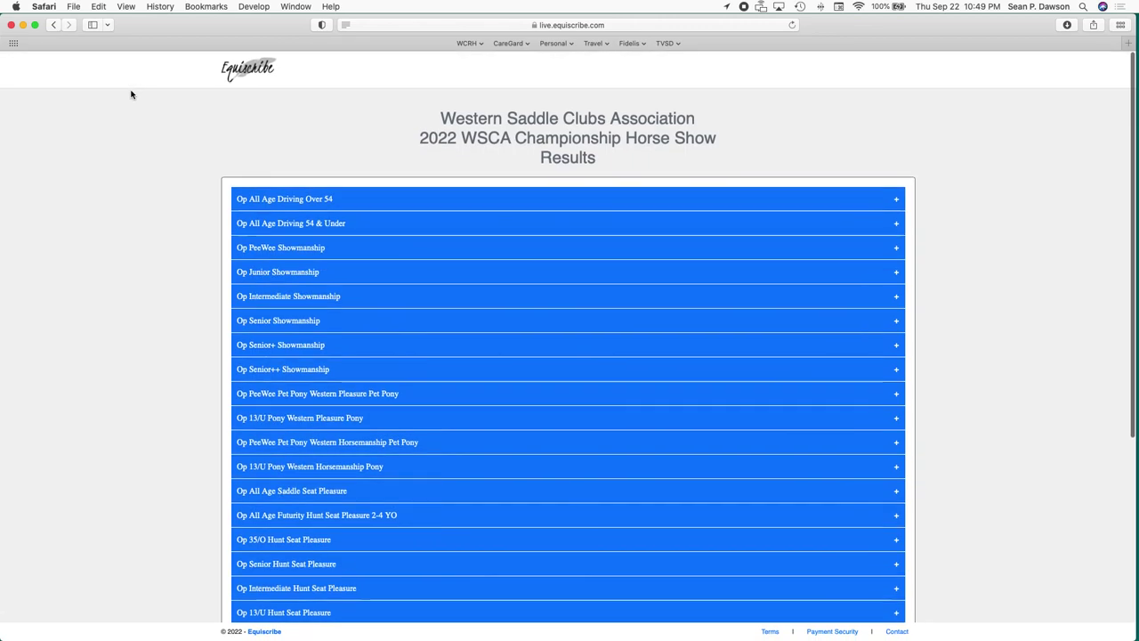
pyautogui.click(248, 72)
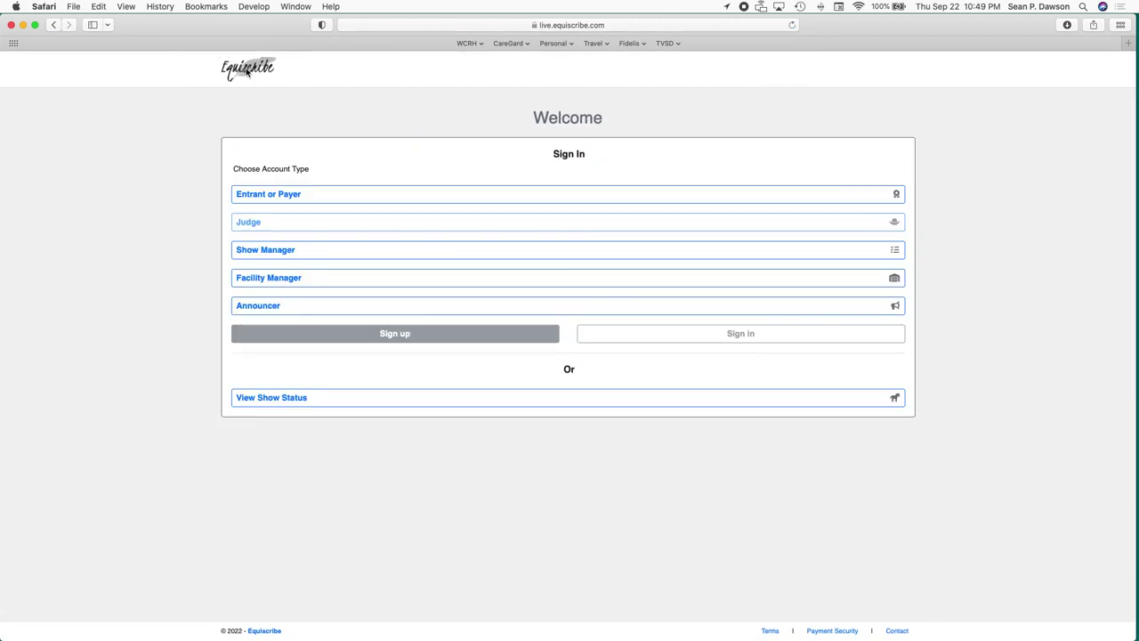
pyautogui.click(519, 399)
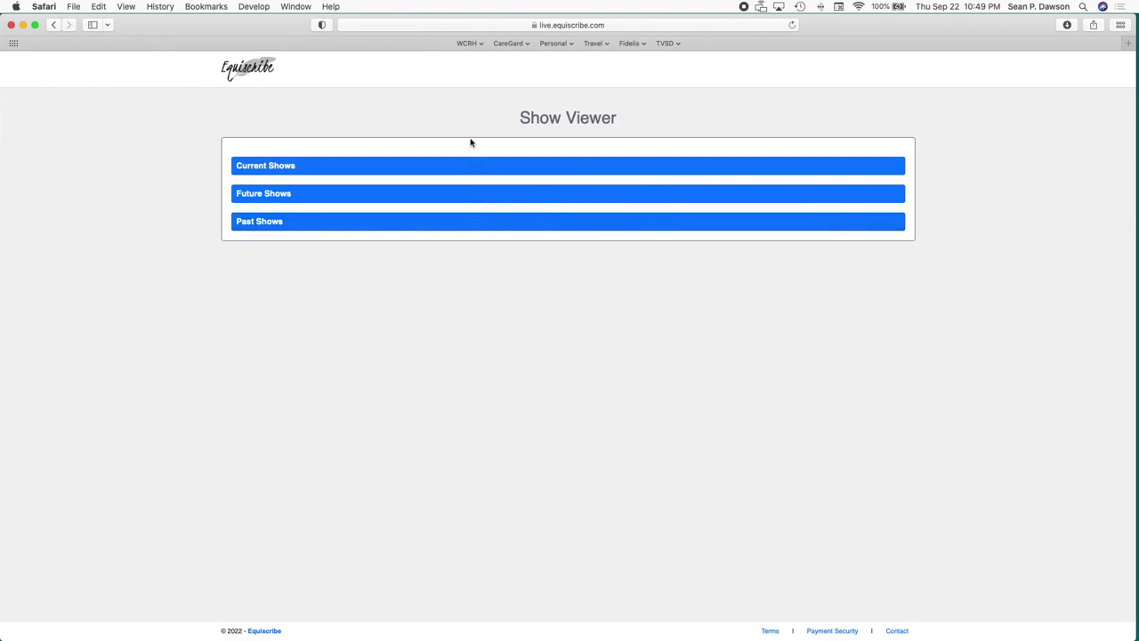
# Show the Working Orders for WCRH San Diego Buckle Series #3 from the Future Shows list.
pyautogui.click(472, 194)
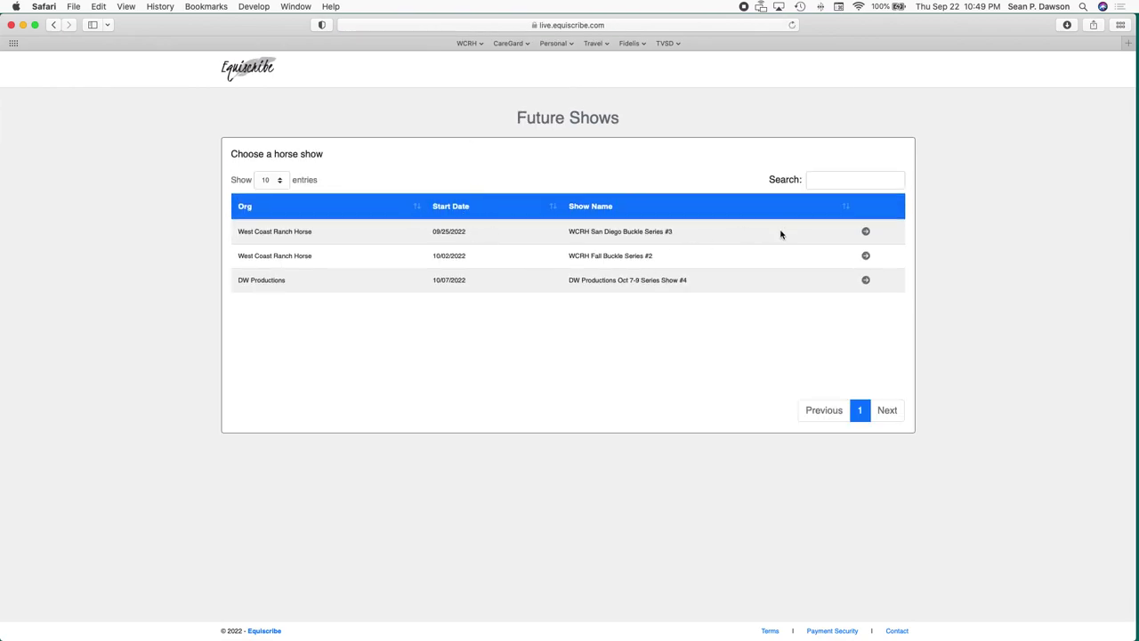
pyautogui.click(866, 233)
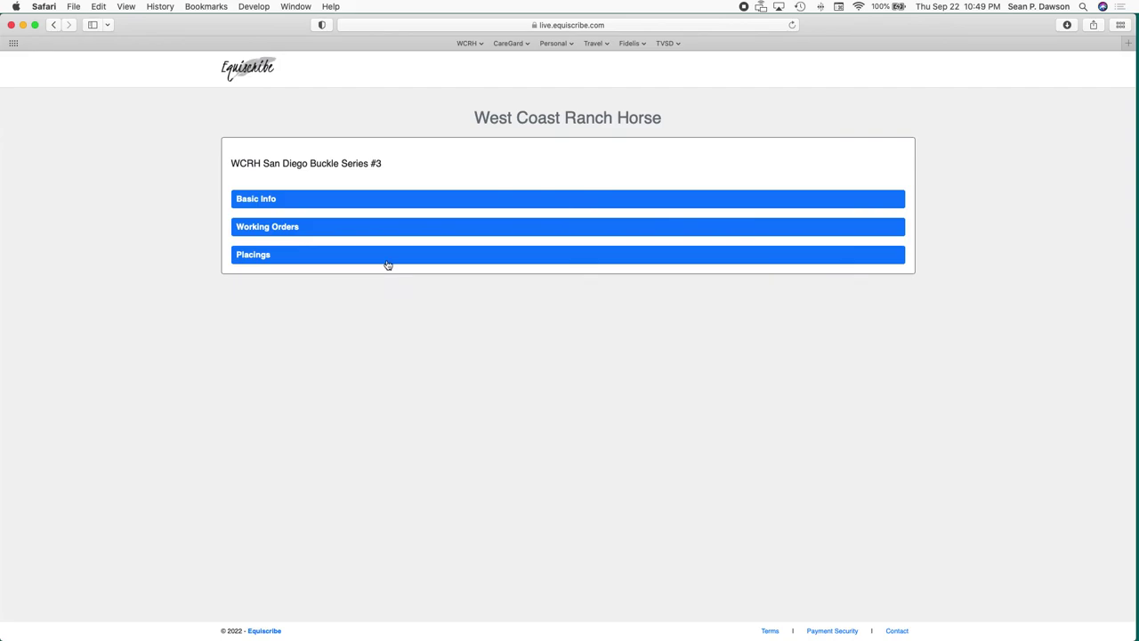
pyautogui.click(379, 229)
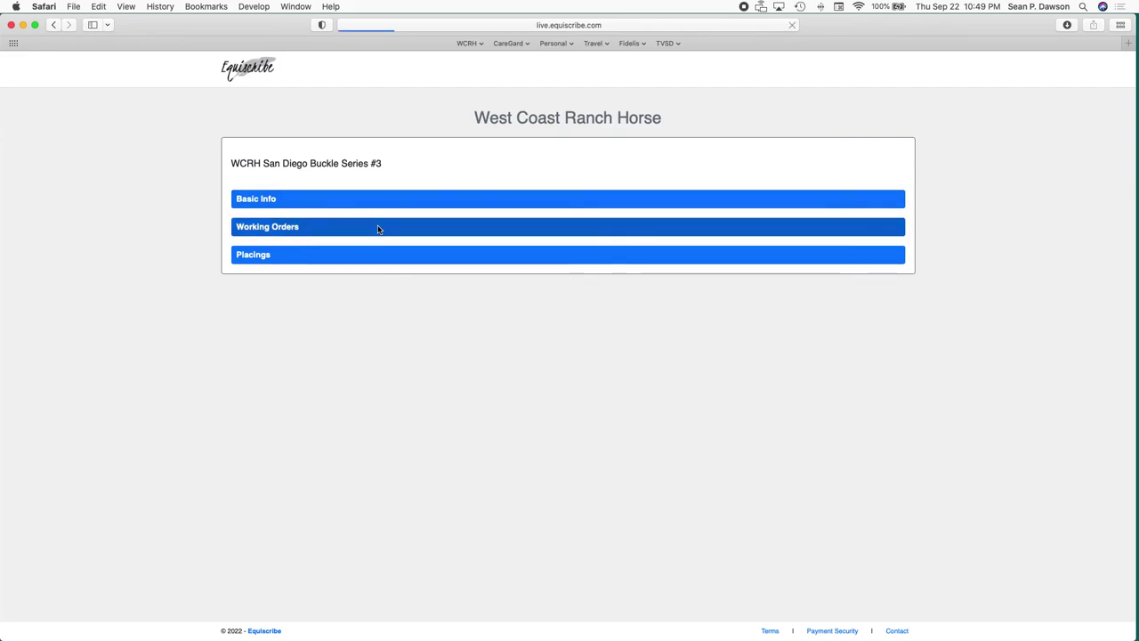